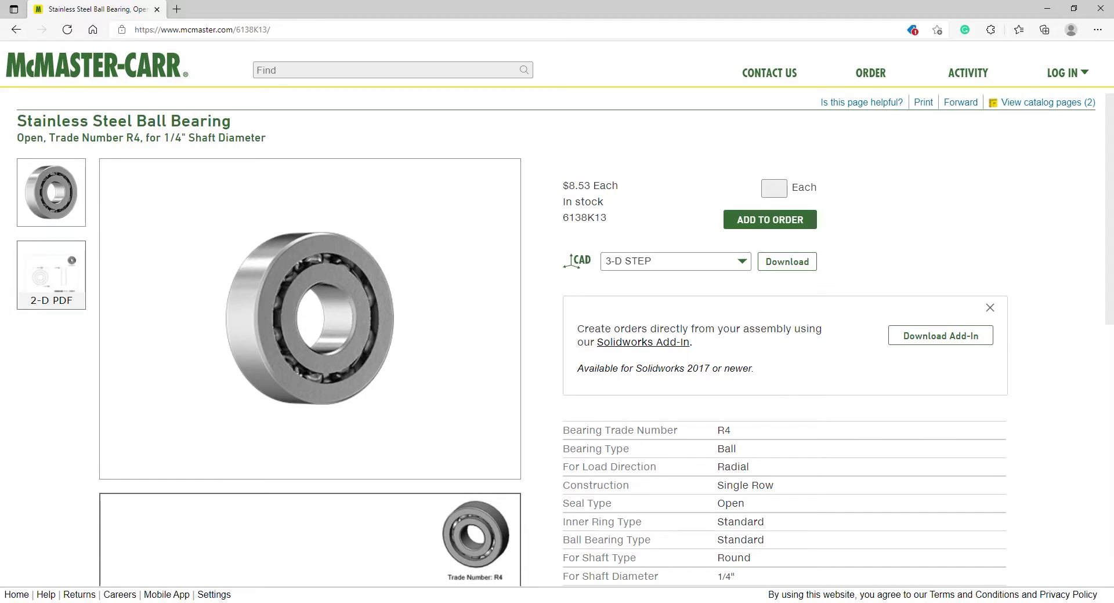
Step: Review the R4 ball bearing's dimensioned drawing and choose 3-D STEP as its CAD download format
{"action": "scroll", "coordinate": [310, 371], "scroll_direction": "down", "scroll_amount": 5}
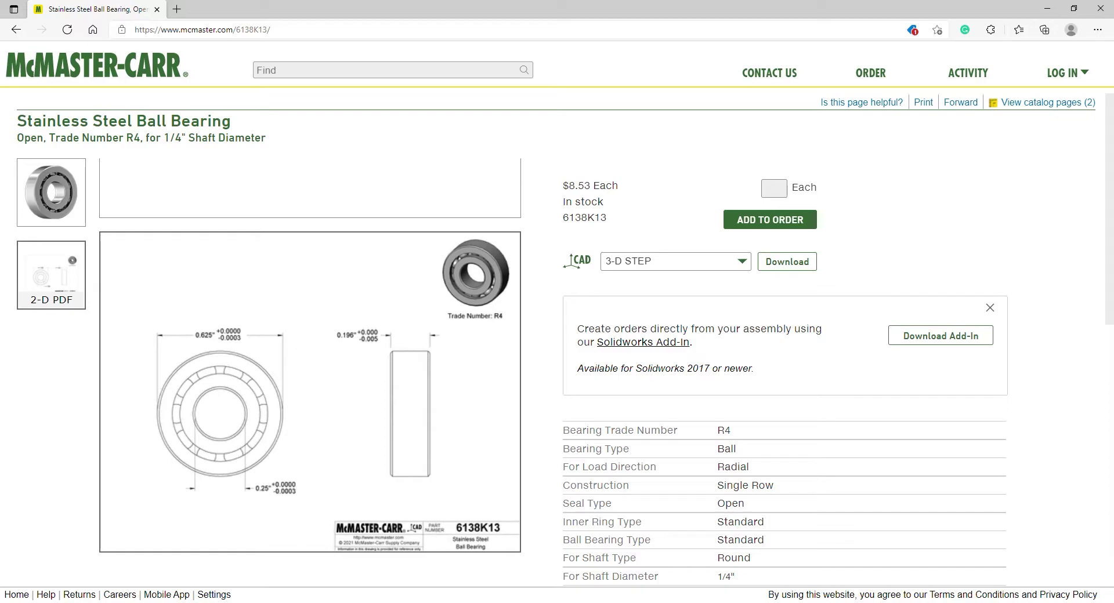
{"action": "left_click_drag", "start_coordinate": [594, 218], "coordinate": [600, 217]}
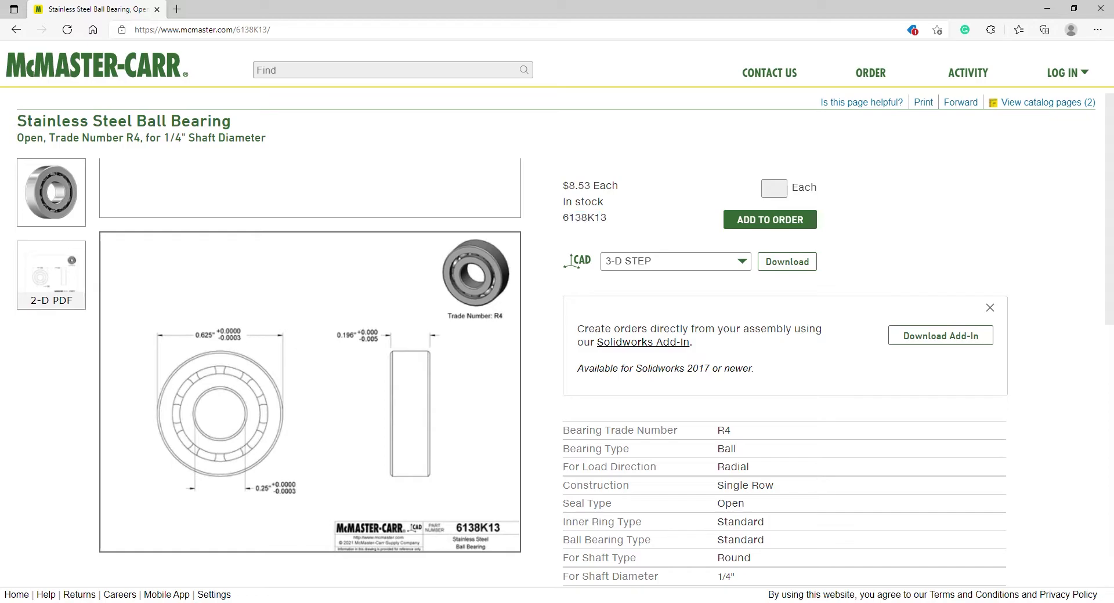
{"action": "left_click", "coordinate": [675, 261]}
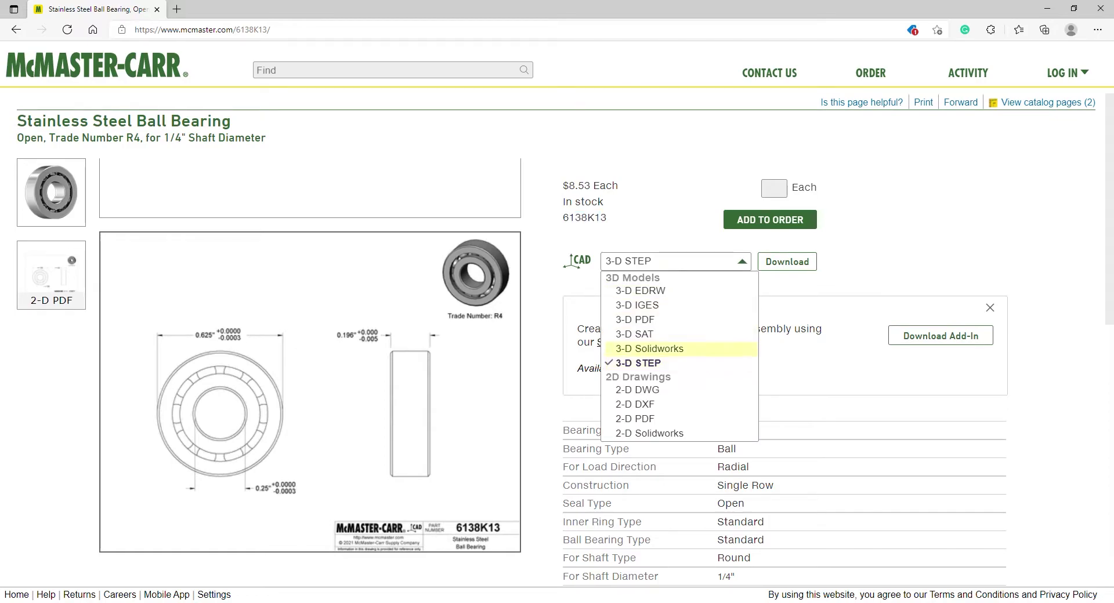
{"action": "left_click", "coordinate": [638, 362]}
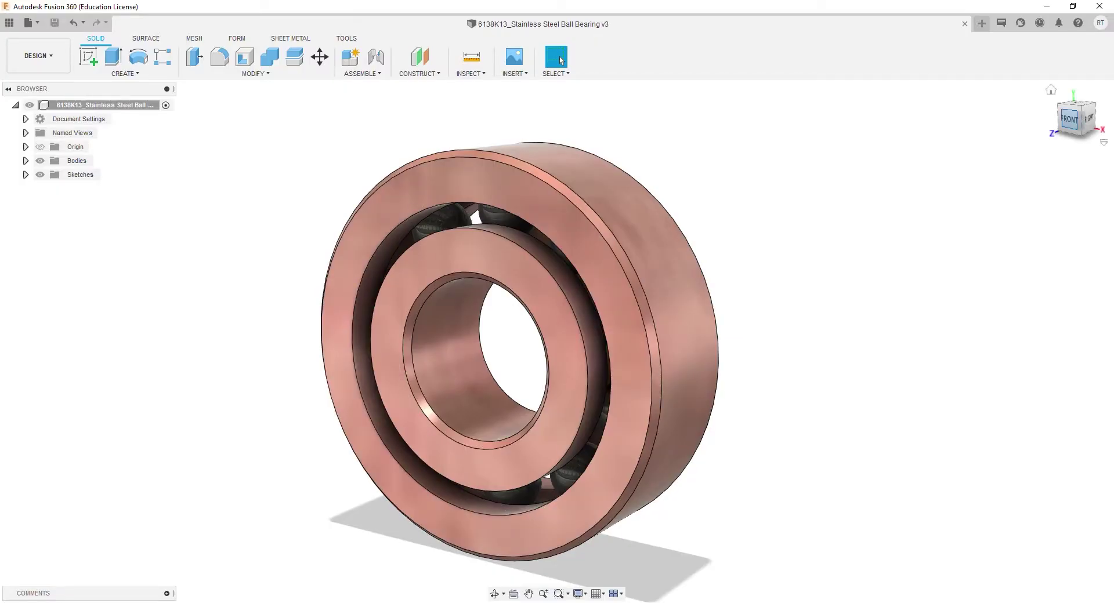
{"action": "left_click_drag", "start_coordinate": [1070, 119], "coordinate": [1094, 118]}
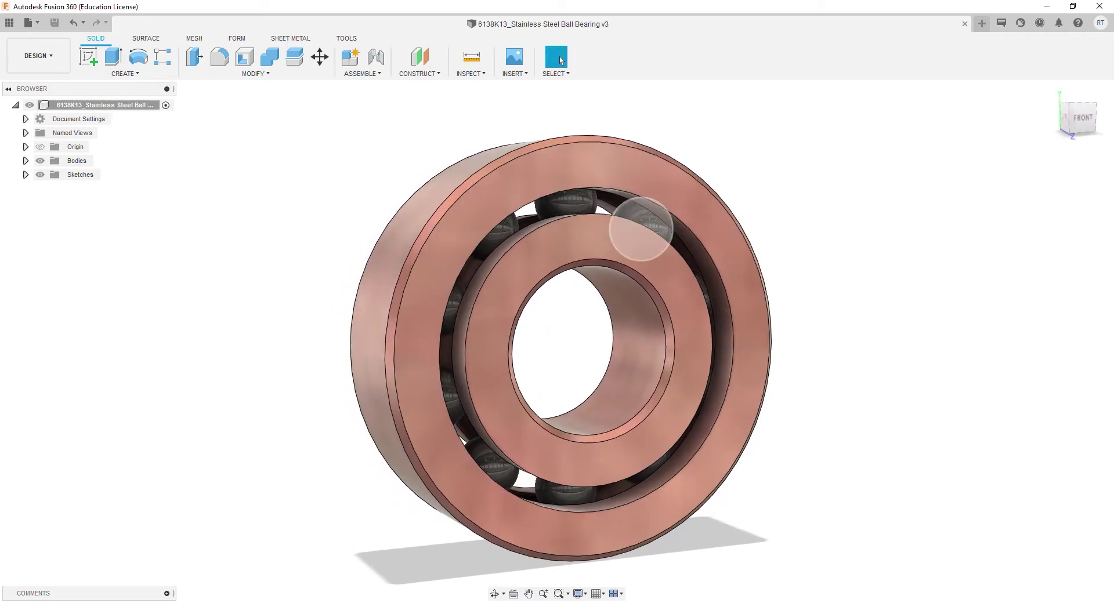
{"action": "scroll", "coordinate": [572, 269], "scroll_direction": "up", "scroll_amount": 3}
{"action": "scroll", "coordinate": [482, 227], "scroll_direction": "down", "scroll_amount": 3}
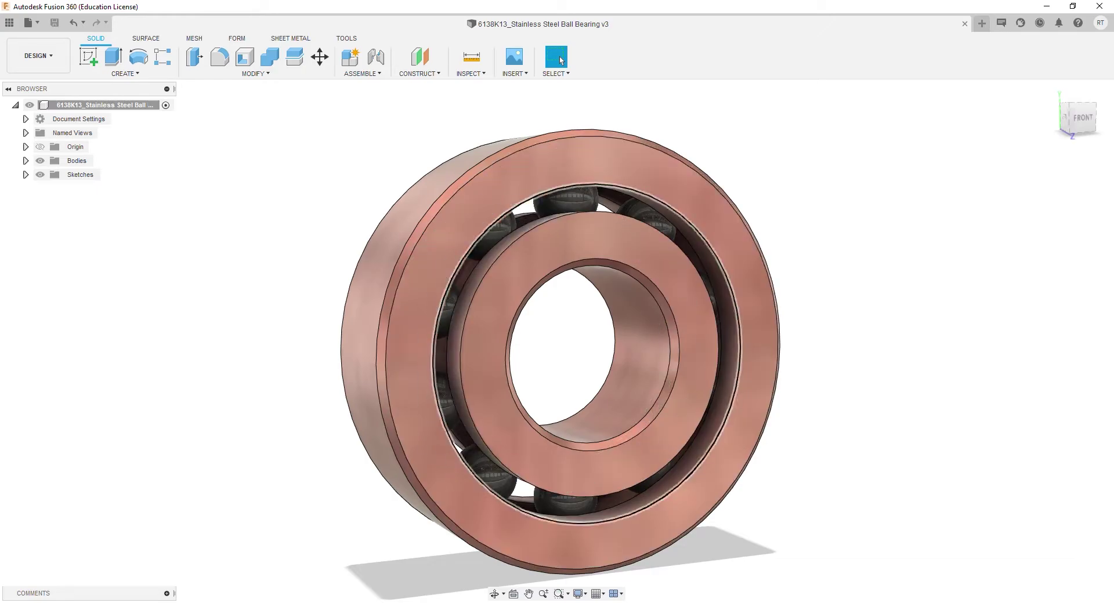
{"action": "left_click_drag", "start_coordinate": [1095, 119], "coordinate": [1082, 119]}
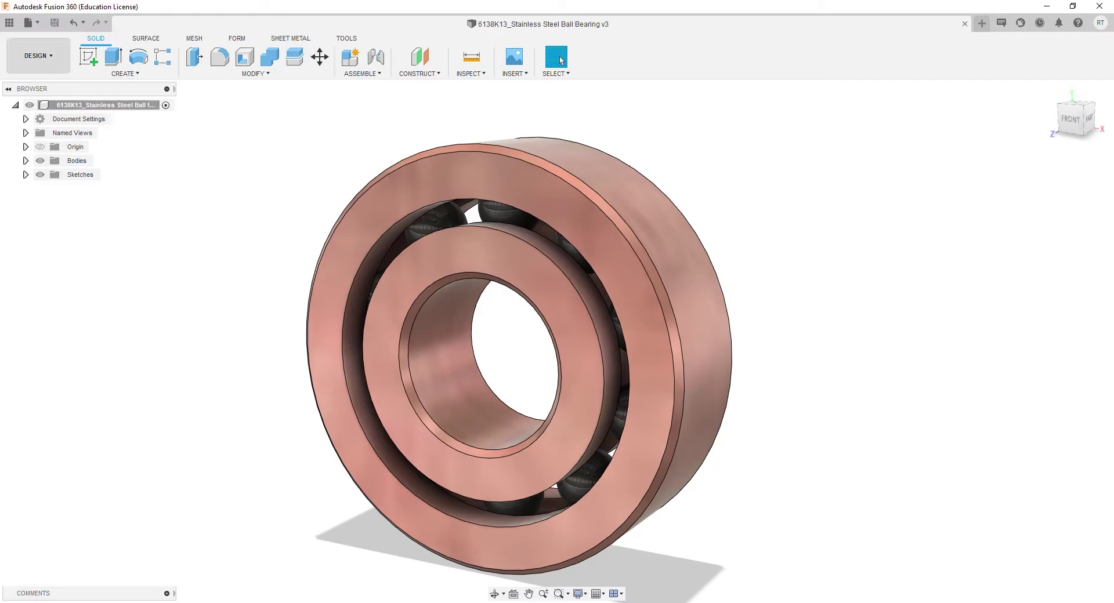
Step: Create a new drawing from the bearing design with full assembly contents, ISO standard, inch units and an A3 sheet
{"action": "left_click", "coordinate": [28, 22]}
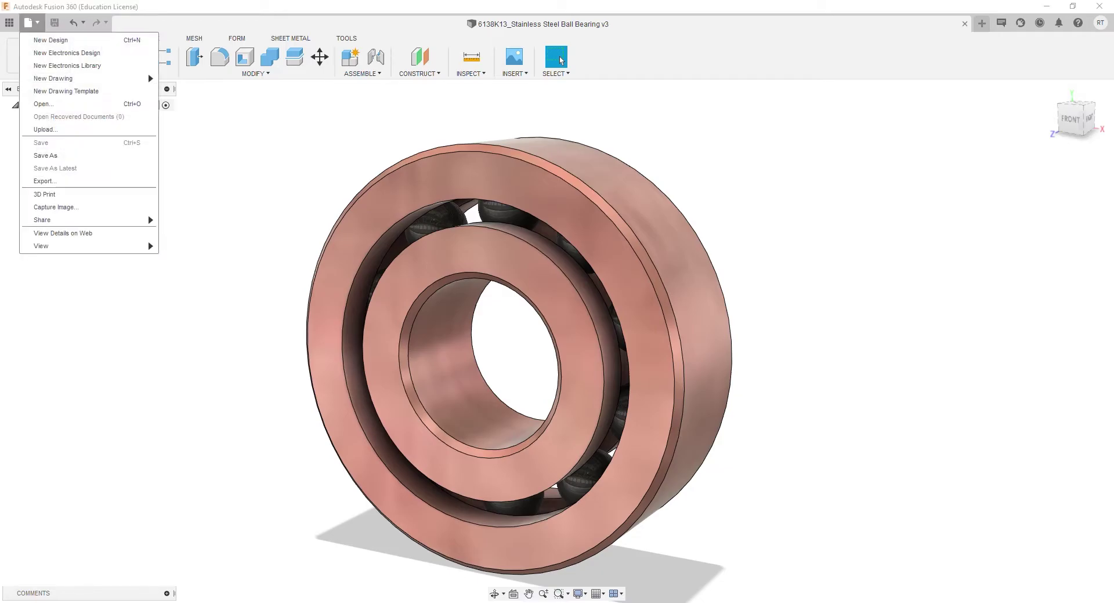
{"action": "mouse_move", "coordinate": [70, 79]}
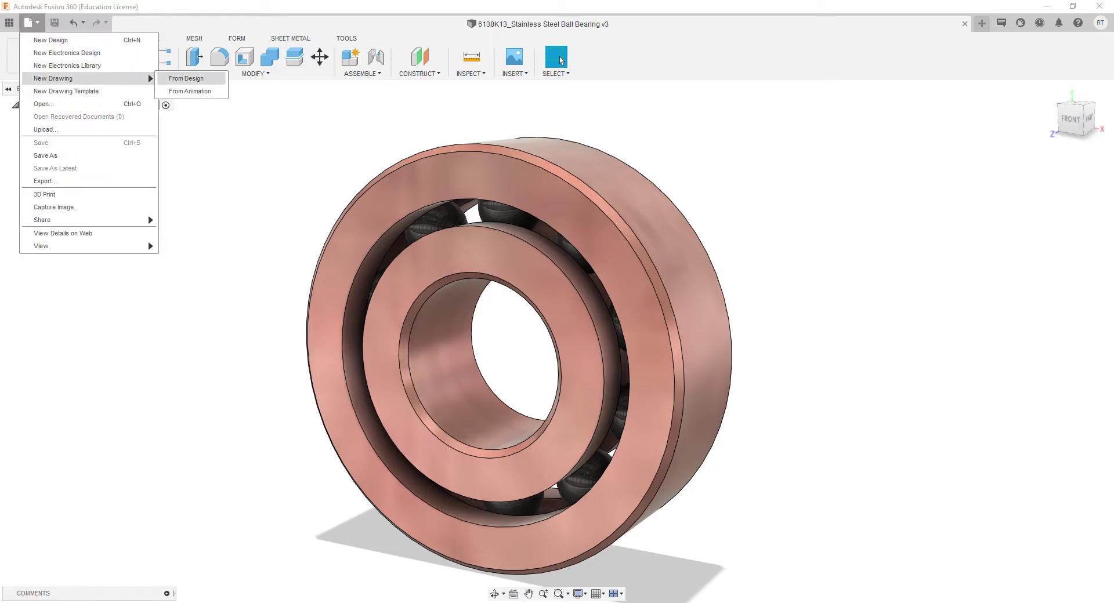
{"action": "left_click", "coordinate": [186, 79]}
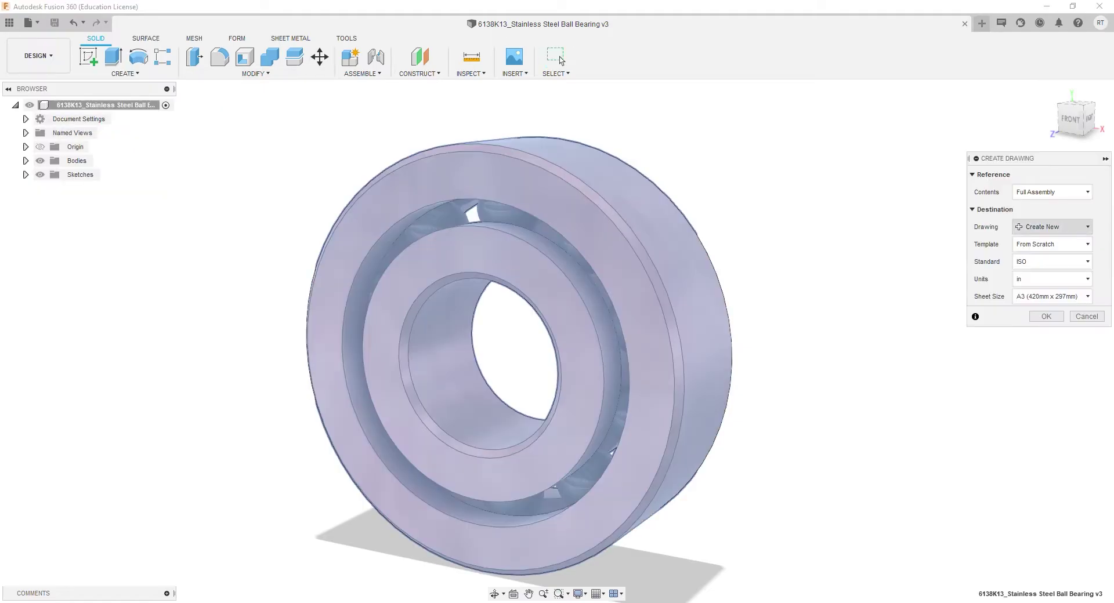
{"action": "key", "text": "Return"}
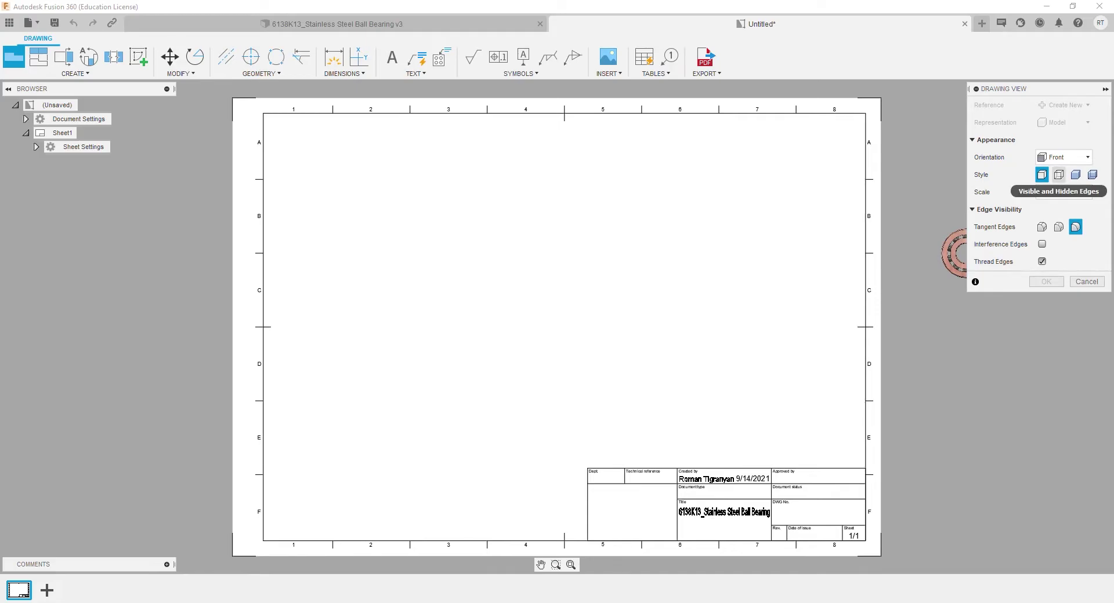
Step: Place a 6:1 front view of the bearing with visible and hidden edges, and project a side view to its right
{"action": "left_click", "coordinate": [1059, 175]}
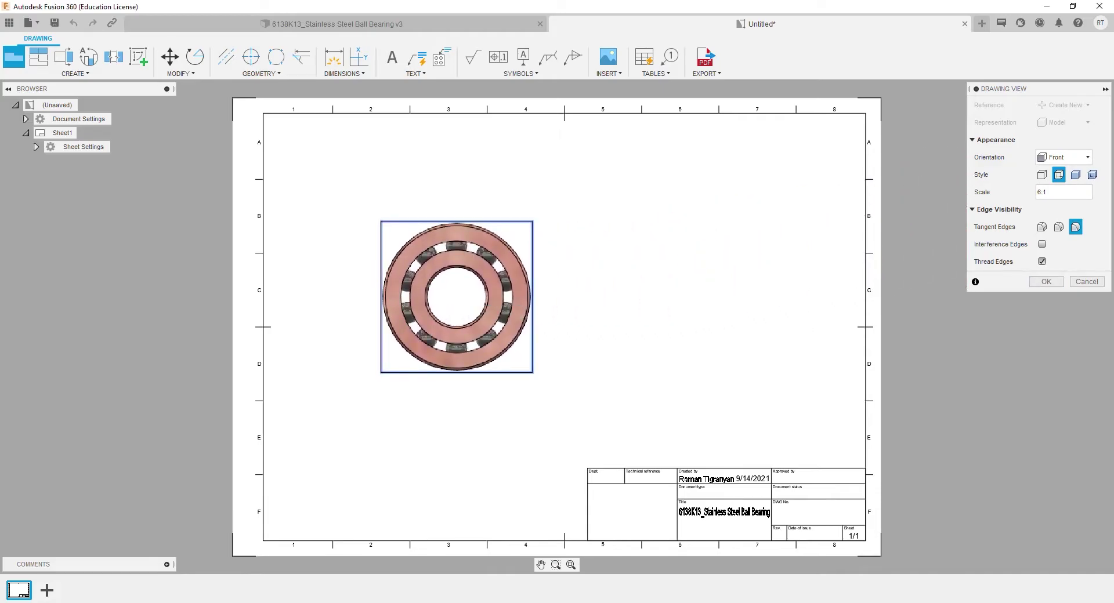
{"action": "key", "text": "Return"}
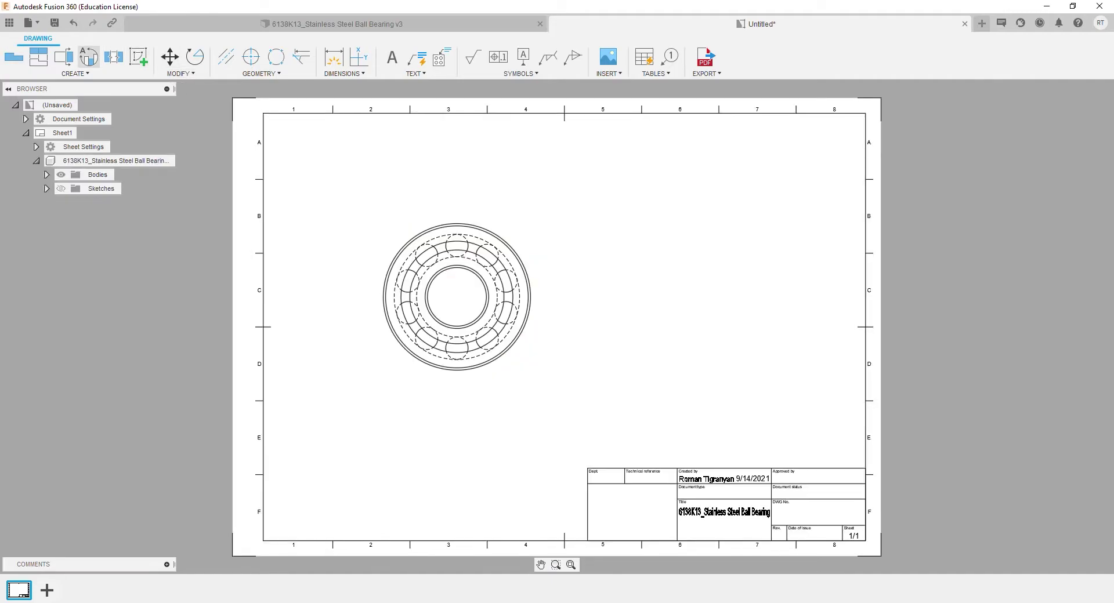
{"action": "left_click", "coordinate": [38, 57]}
{"action": "left_click", "coordinate": [500, 228]}
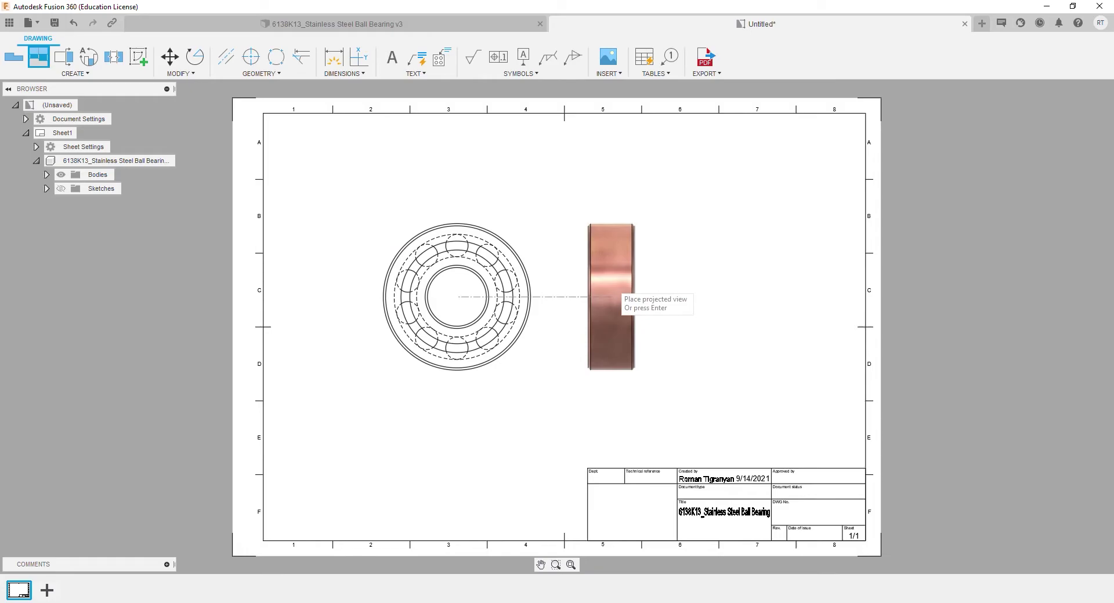
{"action": "left_click", "coordinate": [672, 264]}
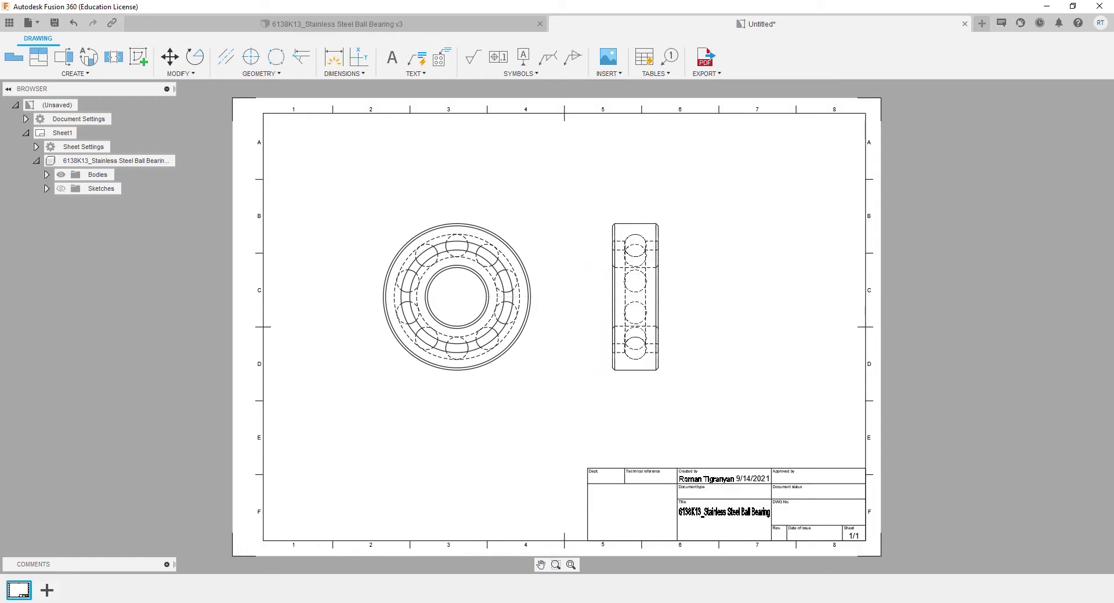
{"action": "left_click_drag", "start_coordinate": [662, 241], "coordinate": [700, 240]}
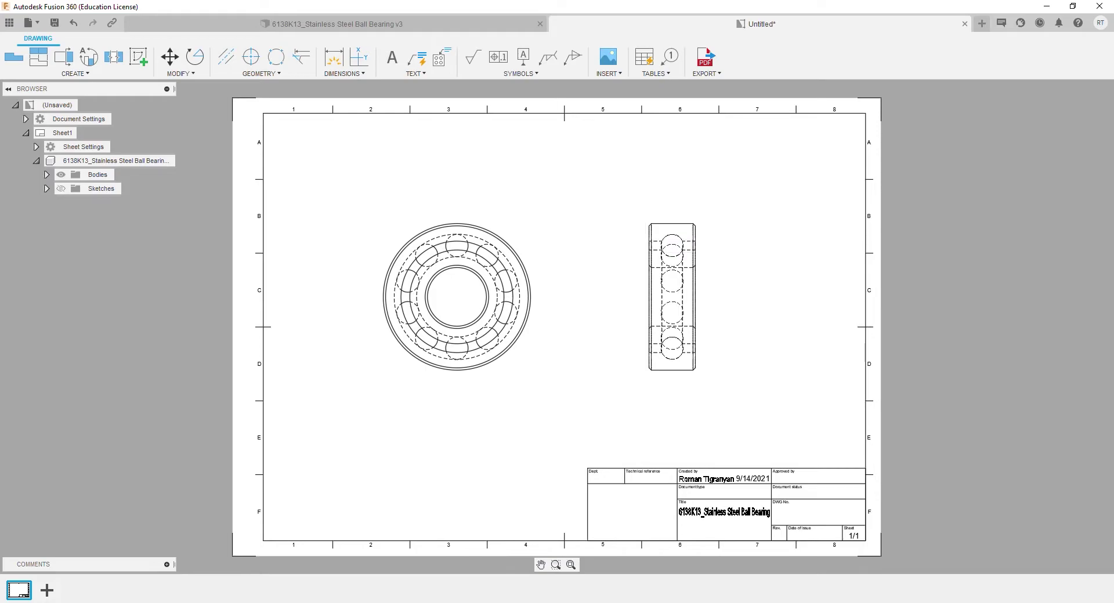
Step: Dimension the diameter of one bearing ball in the front view, placing the label outside the outer ring
{"action": "scroll", "coordinate": [580, 251], "scroll_direction": "up", "scroll_amount": 3}
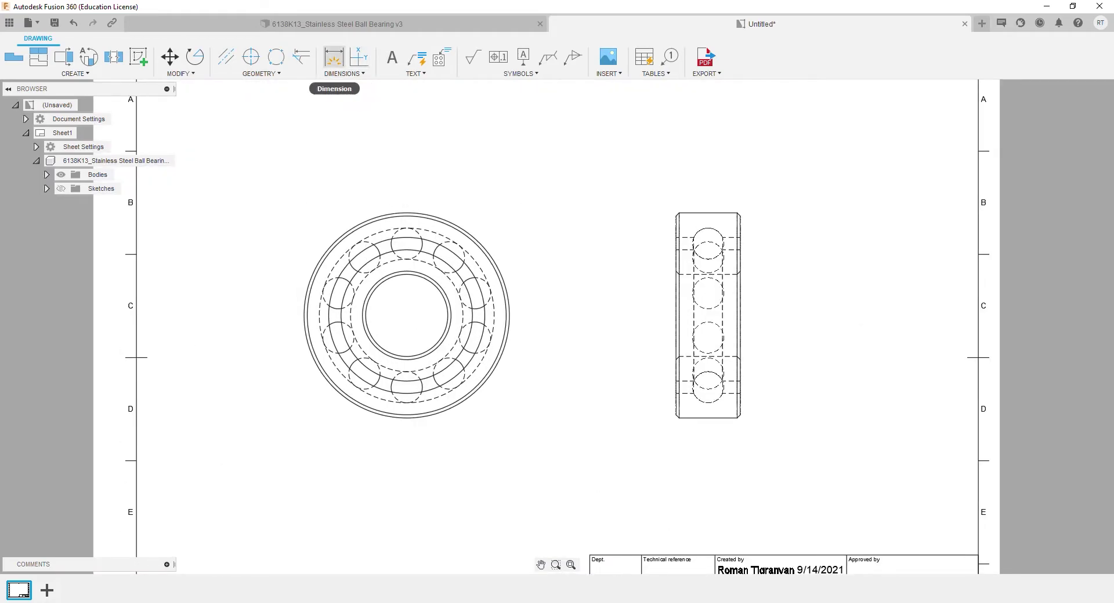
{"action": "left_click", "coordinate": [334, 57]}
{"action": "scroll", "coordinate": [479, 293], "scroll_direction": "up", "scroll_amount": 4}
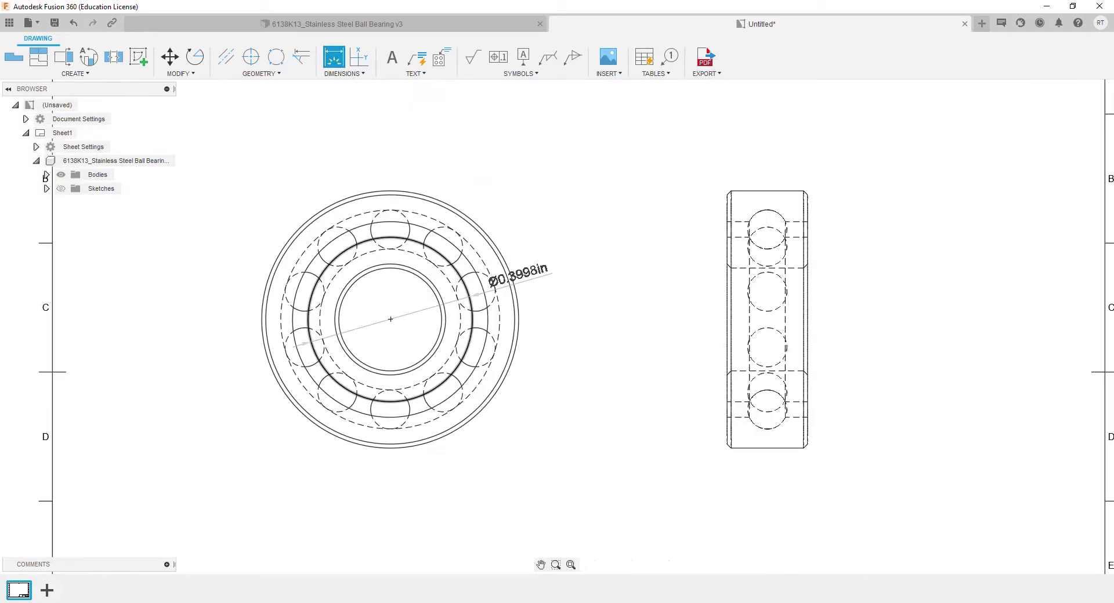
{"action": "left_click", "coordinate": [496, 273]}
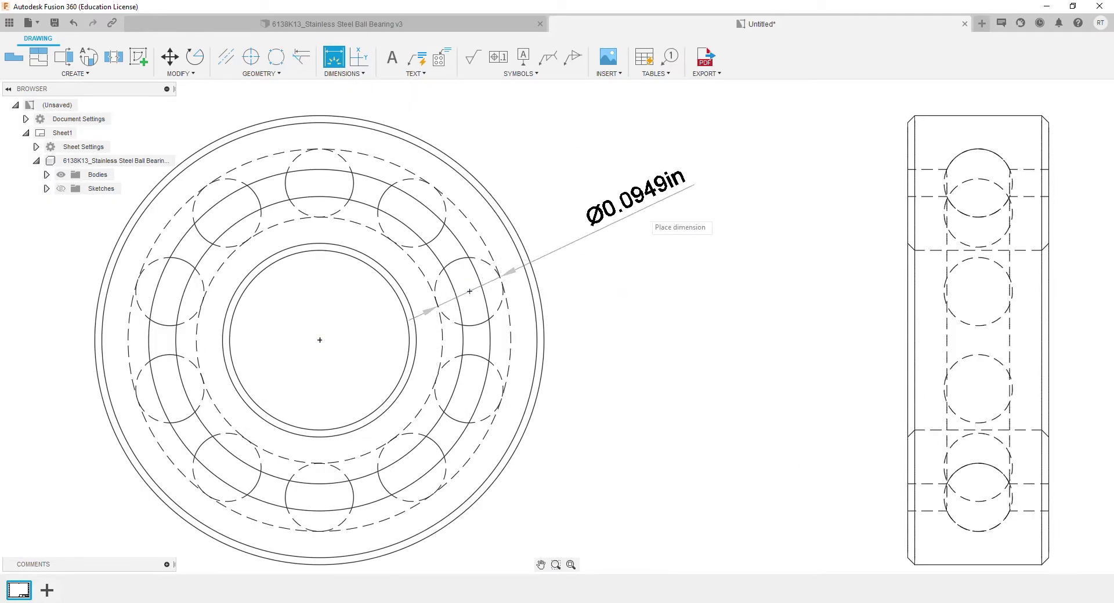
{"action": "left_click", "coordinate": [644, 256]}
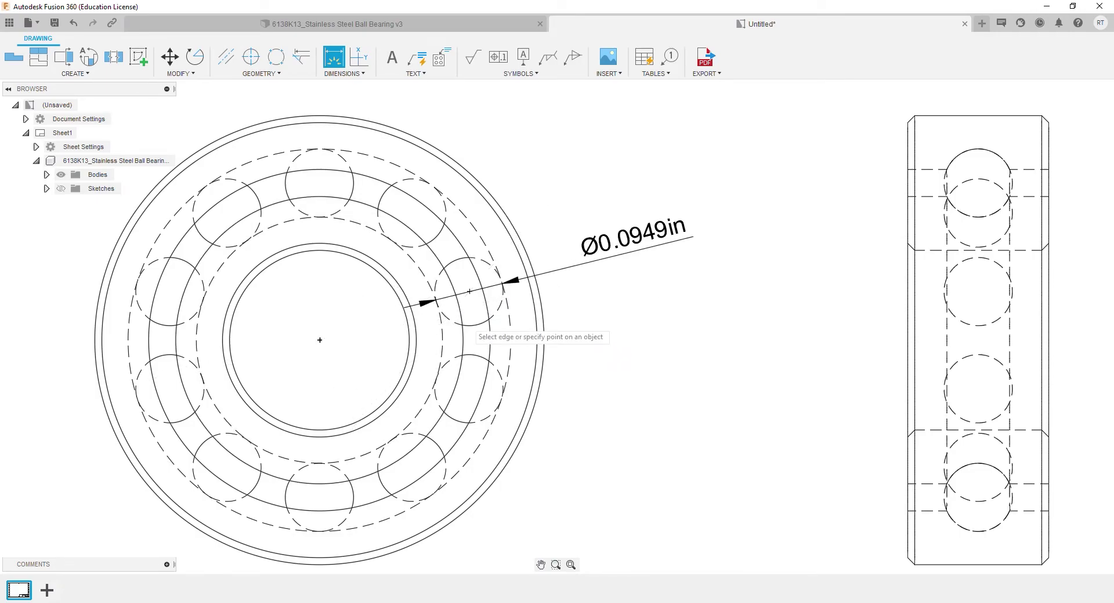
Step: Dimension the distance from the bearing's centre to the centre of that ball in the front view
{"action": "scroll", "coordinate": [467, 299], "scroll_direction": "up", "scroll_amount": 3}
{"action": "left_click", "coordinate": [467, 281]}
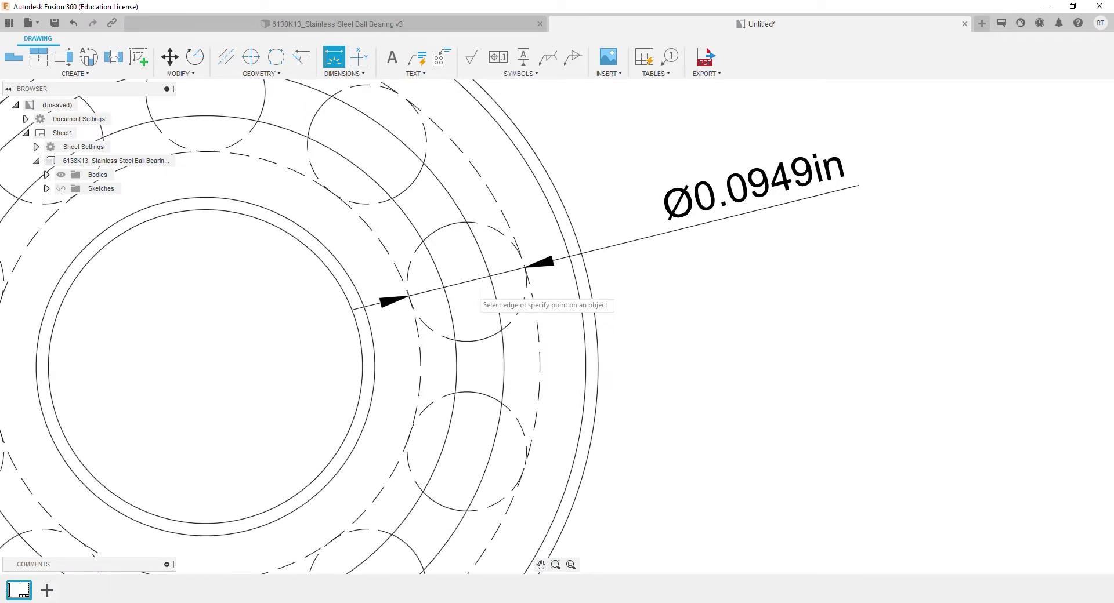
{"action": "left_click", "coordinate": [205, 366]}
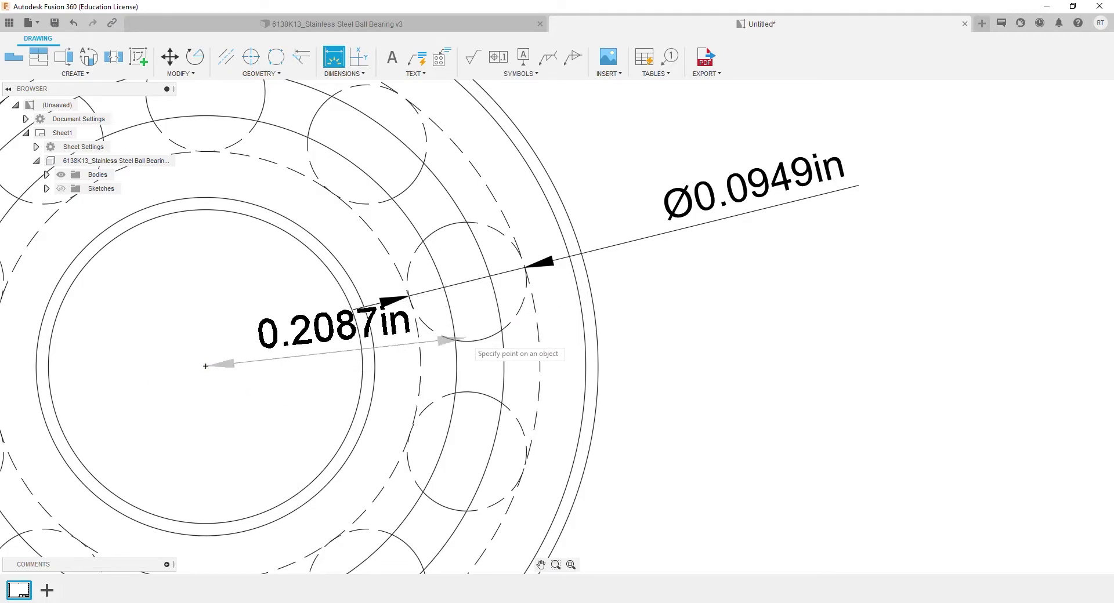
{"action": "left_click", "coordinate": [467, 281]}
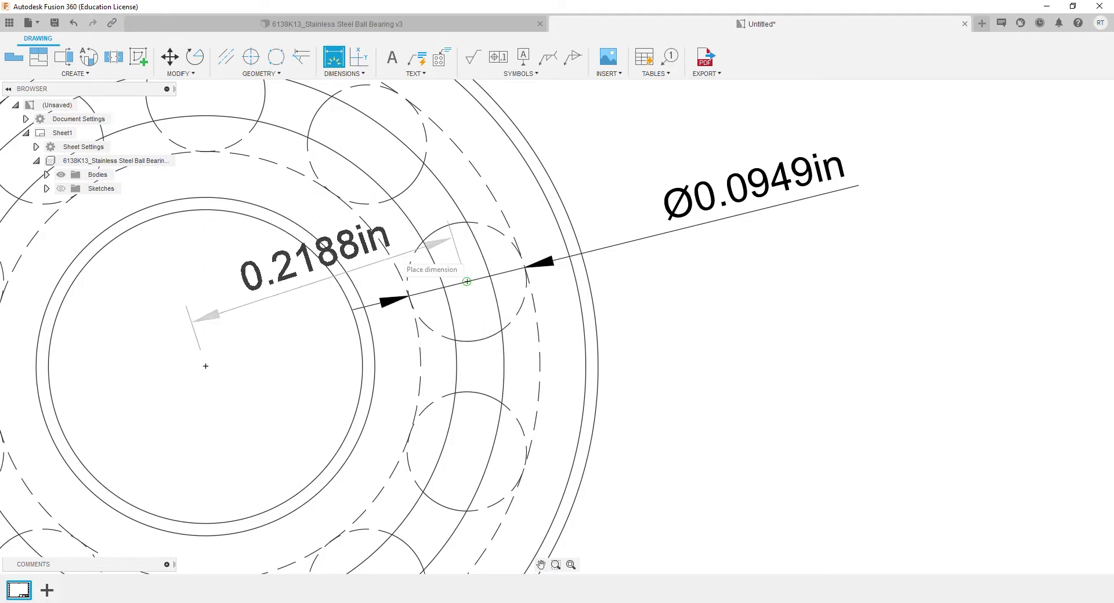
{"action": "left_click", "coordinate": [319, 277]}
{"action": "scroll", "coordinate": [320, 274], "scroll_direction": "down", "scroll_amount": 5}
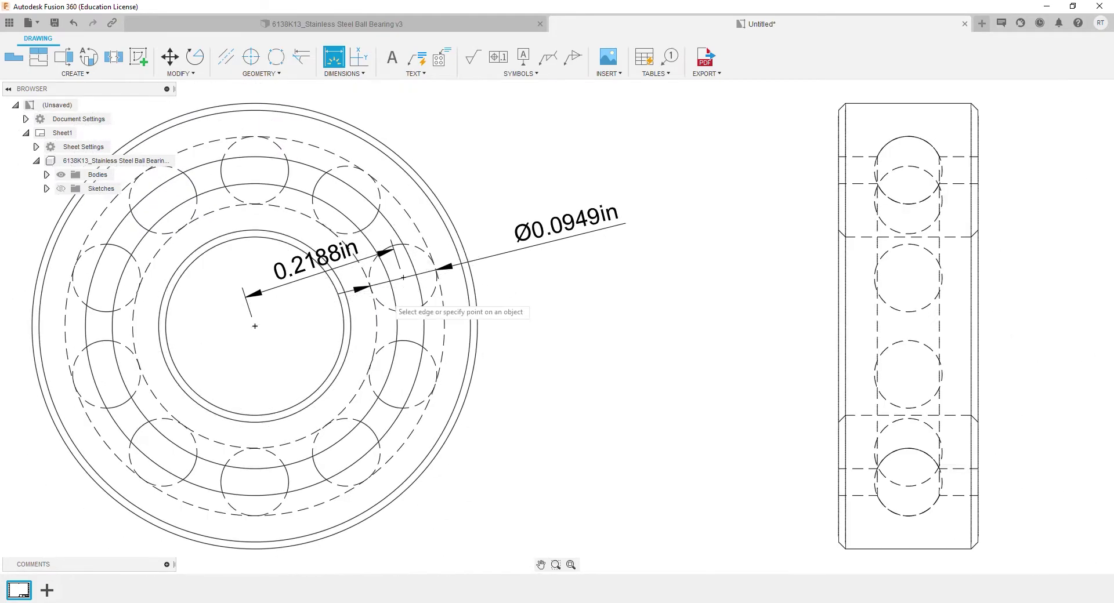
Step: Dimension the bore diameter and the inner ring's outer diameter in the front view
{"action": "left_click", "coordinate": [344, 316]}
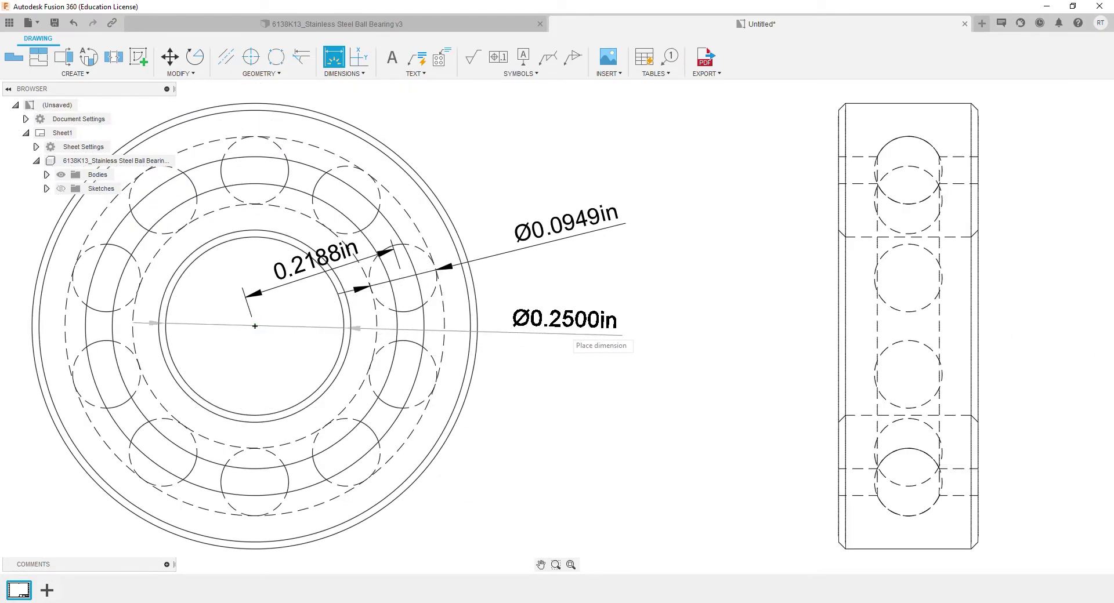
{"action": "left_click", "coordinate": [564, 329]}
{"action": "left_click", "coordinate": [417, 371]}
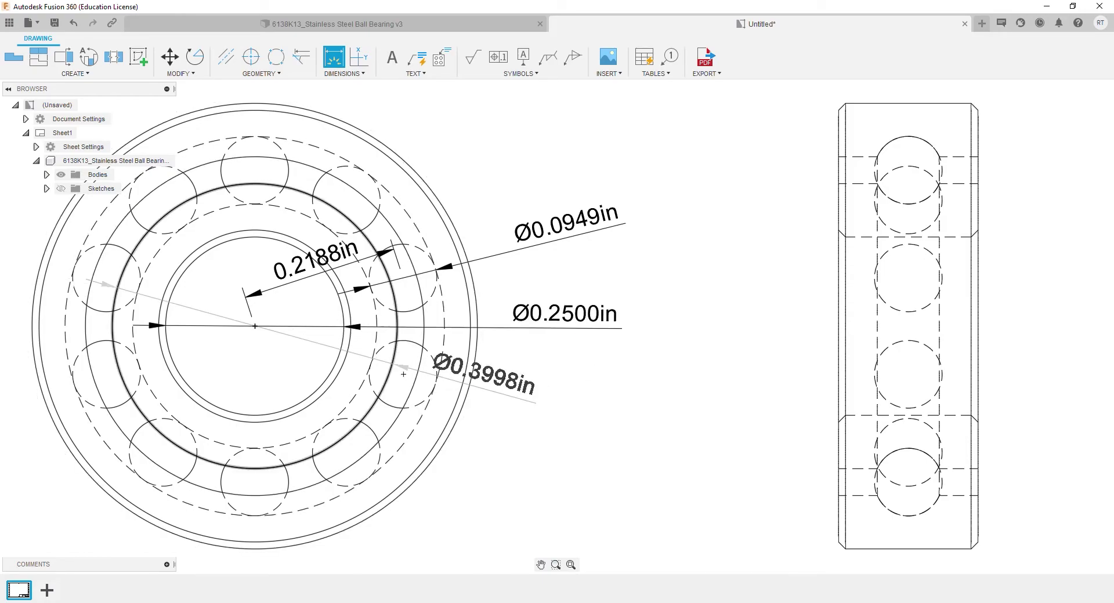
{"action": "left_click", "coordinate": [558, 402]}
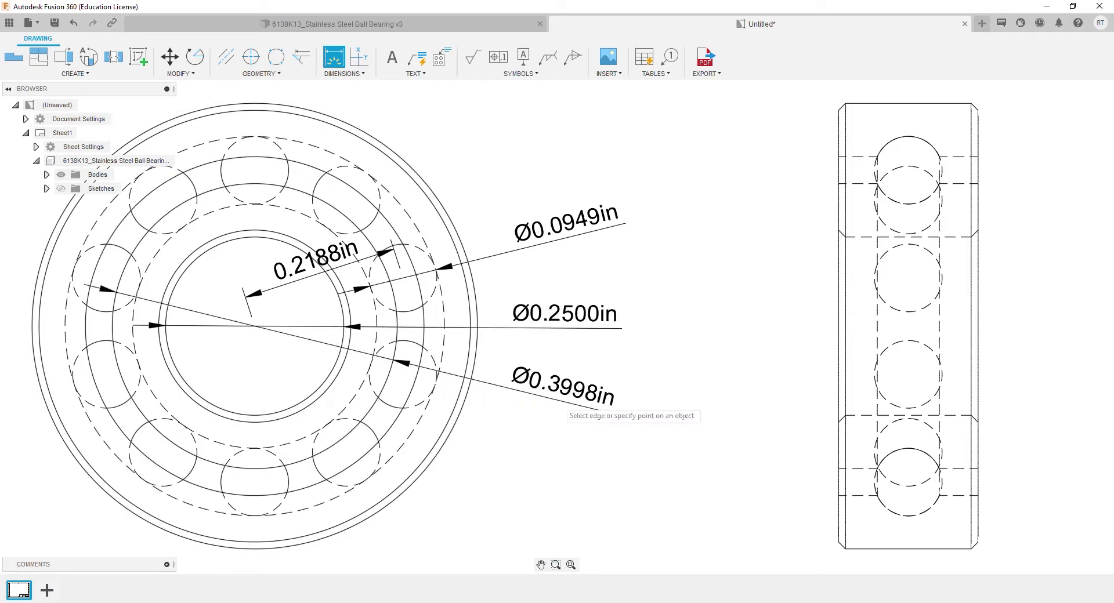
Step: Dimension the outer ring's inner diameter and its outside diameter in the front view
{"action": "left_click", "coordinate": [403, 374]}
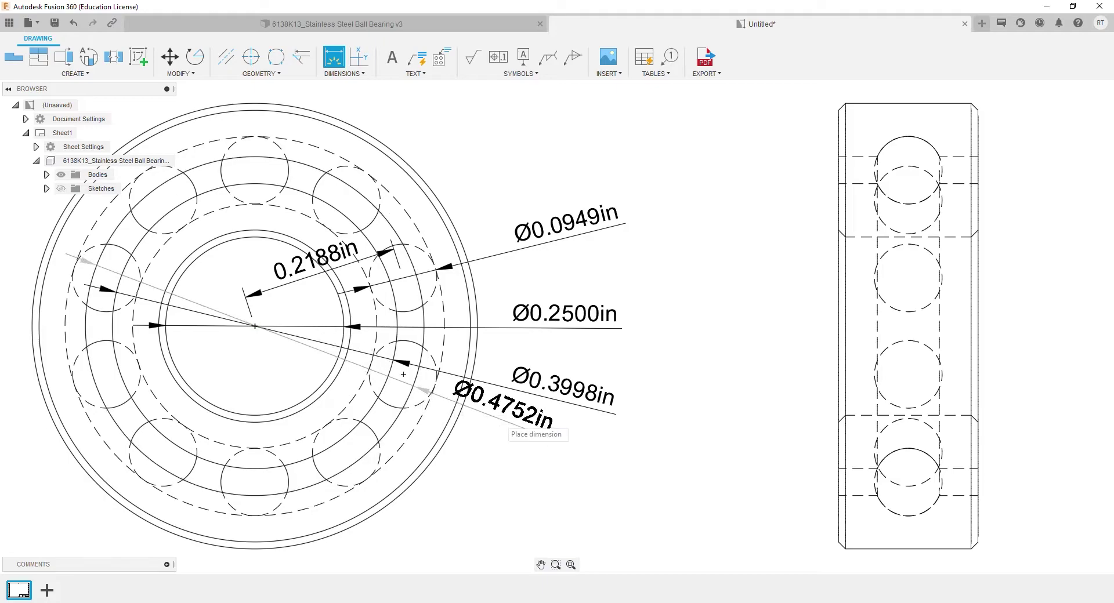
{"action": "left_click", "coordinate": [558, 464]}
{"action": "left_click", "coordinate": [441, 450]}
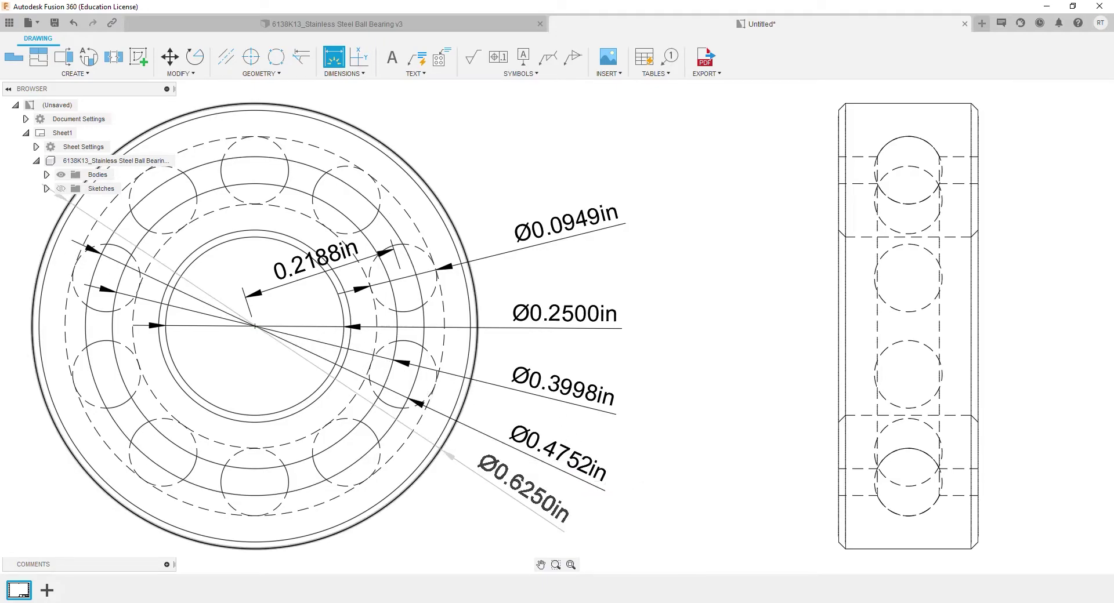
{"action": "left_click", "coordinate": [522, 506]}
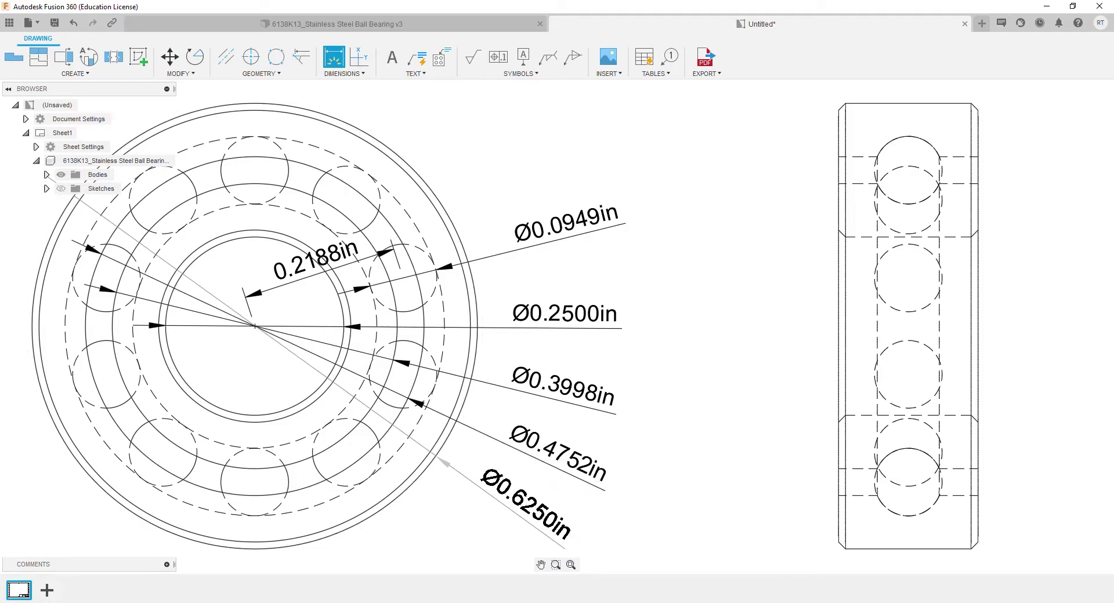
{"action": "scroll", "coordinate": [555, 384], "scroll_direction": "down", "scroll_amount": 2}
{"action": "scroll", "coordinate": [554, 378], "scroll_direction": "up", "scroll_amount": 2}
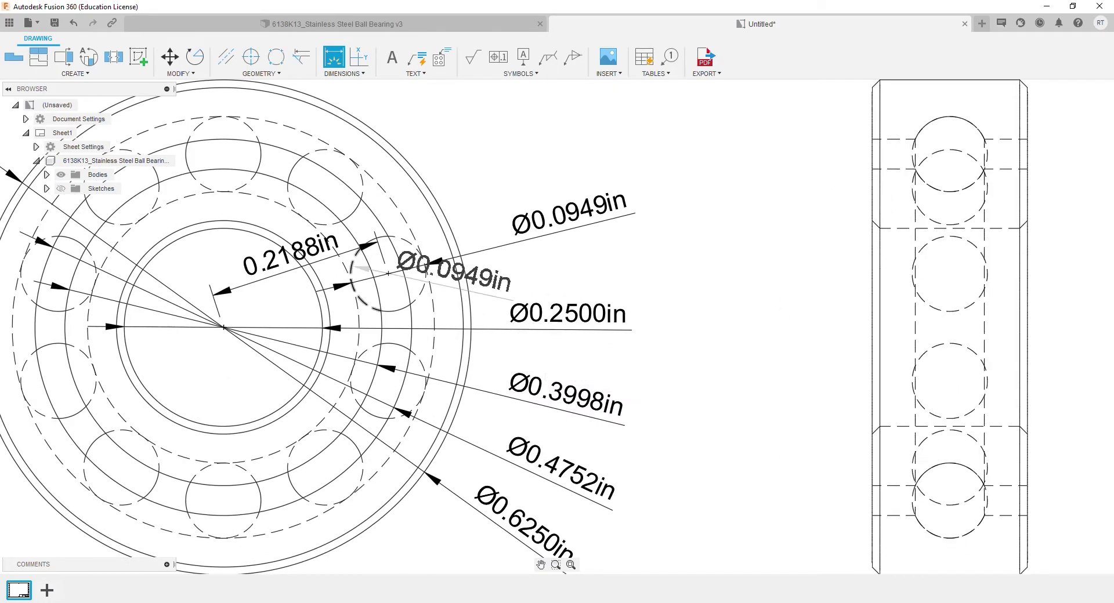
{"action": "key", "text": "Escape"}
Step: Move the label of the centre-to-ball distance dimension outside the bearing's outline, above the ball diameter label
{"action": "left_click", "coordinate": [313, 250]}
{"action": "left_click_drag", "start_coordinate": [295, 254], "coordinate": [537, 154]}
{"action": "key", "text": "Escape"}
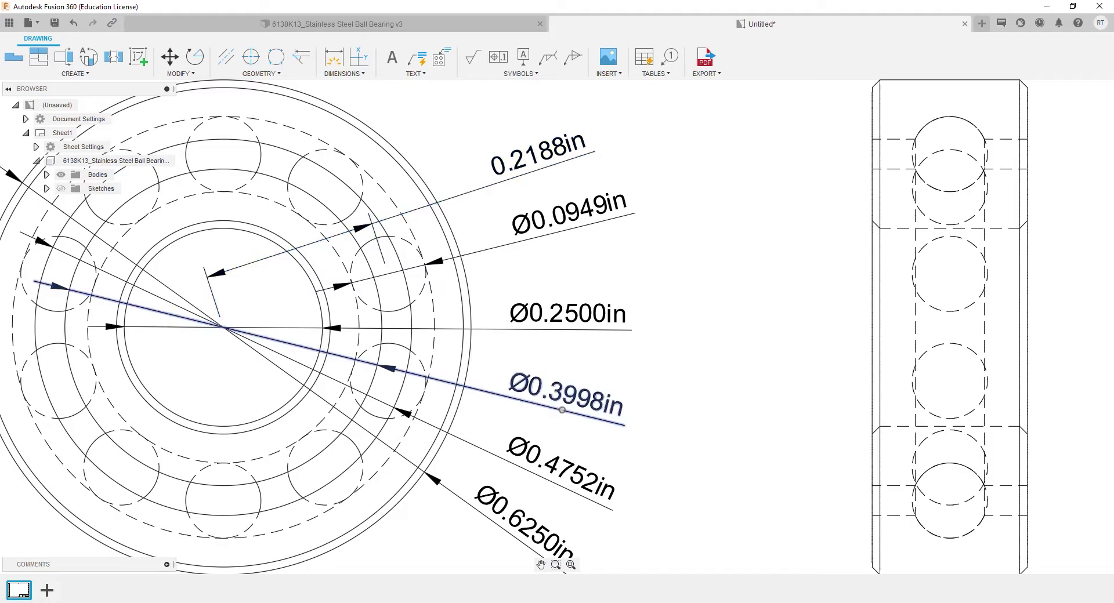
Step: Shift the labels of the inner ring and bore diameter dimensions slightly farther out from the bearing
{"action": "left_click_drag", "start_coordinate": [562, 410], "coordinate": [580, 410]}
{"action": "left_click", "coordinate": [568, 329]}
{"action": "left_click_drag", "start_coordinate": [568, 330], "coordinate": [587, 329]}
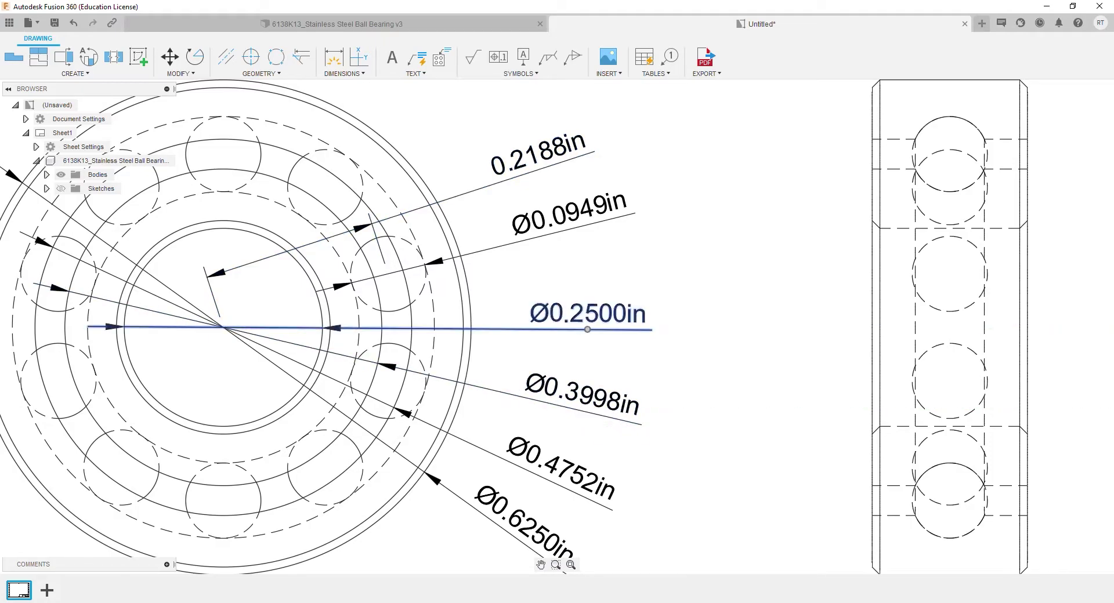
{"action": "scroll", "coordinate": [612, 335], "scroll_direction": "down", "scroll_amount": 2}
{"action": "left_click", "coordinate": [675, 351]}
{"action": "key", "text": "Escape"}
Step: Dimension the bearing's overall width between the outer faces in the side view, placing the dimension above the view
{"action": "middle_click_drag", "start_coordinate": [673, 353], "coordinate": [651, 352]}
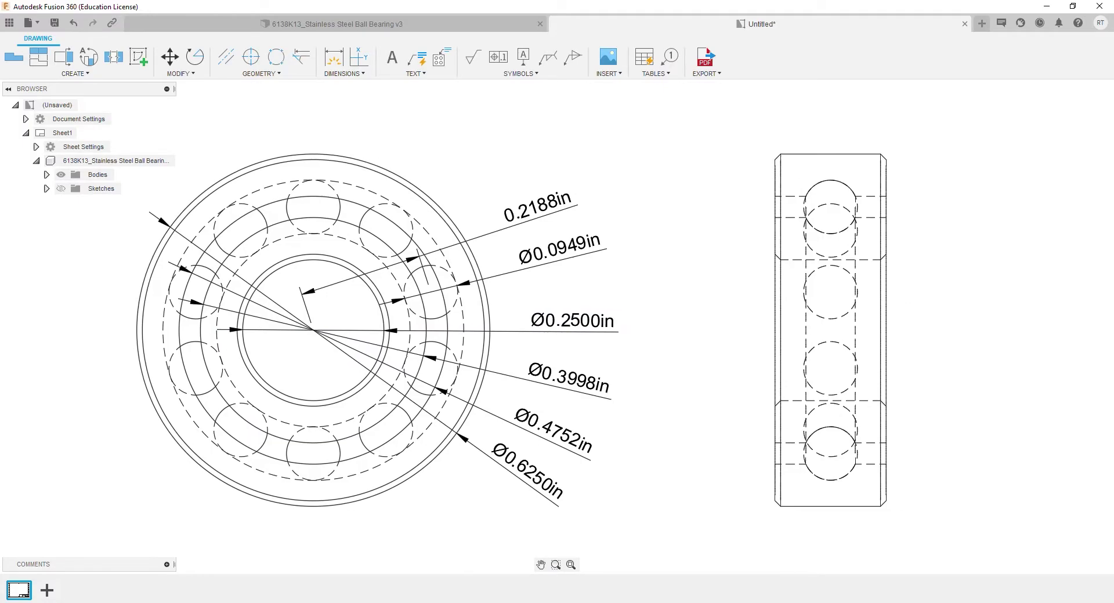
{"action": "left_click", "coordinate": [333, 56]}
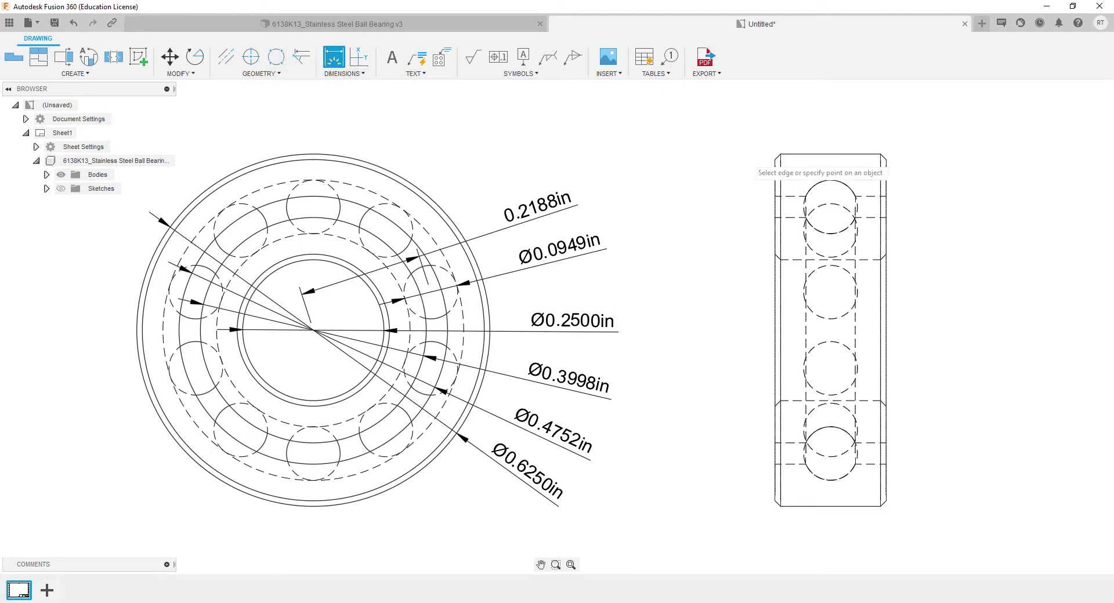
{"action": "scroll", "coordinate": [864, 177], "scroll_direction": "up", "scroll_amount": 2}
{"action": "middle_click_drag", "start_coordinate": [858, 182], "coordinate": [631, 280]}
{"action": "scroll", "coordinate": [667, 271], "scroll_direction": "up", "scroll_amount": 3}
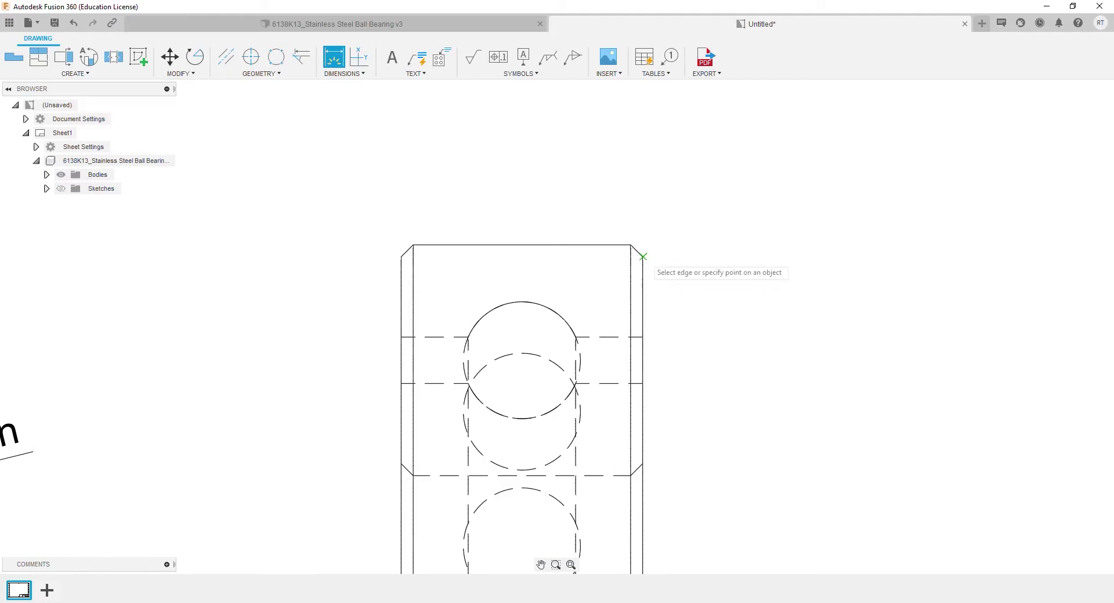
{"action": "left_click", "coordinate": [642, 255]}
{"action": "left_click", "coordinate": [401, 256]}
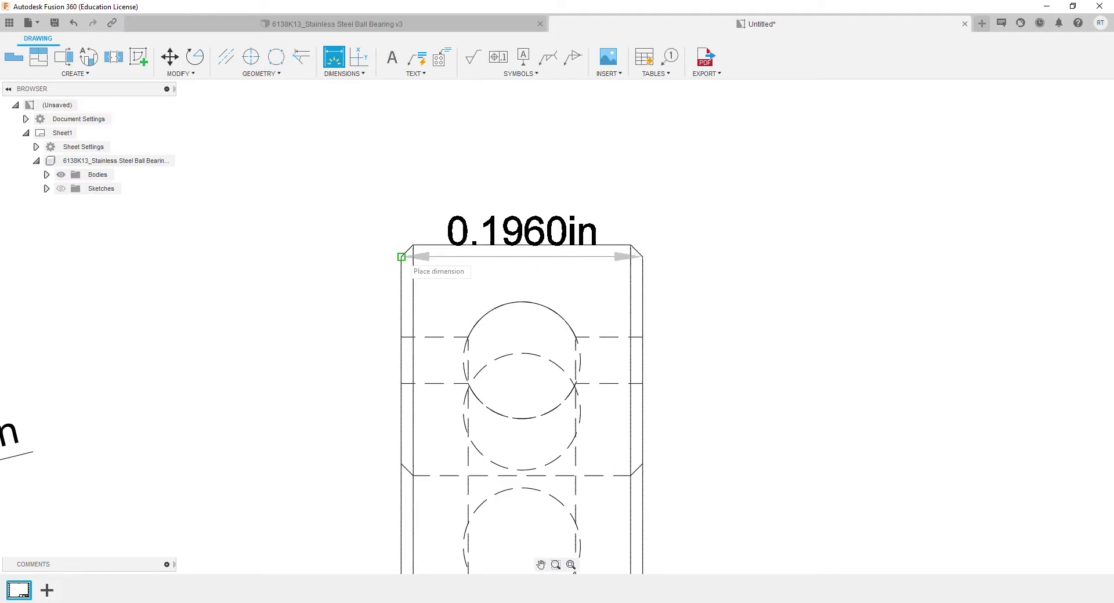
{"action": "left_click", "coordinate": [526, 155]}
Step: Dimension the height of the chamfer at the side view's upper-left corner, placing it beside the view, and finish dimensioning
{"action": "left_click", "coordinate": [413, 245]}
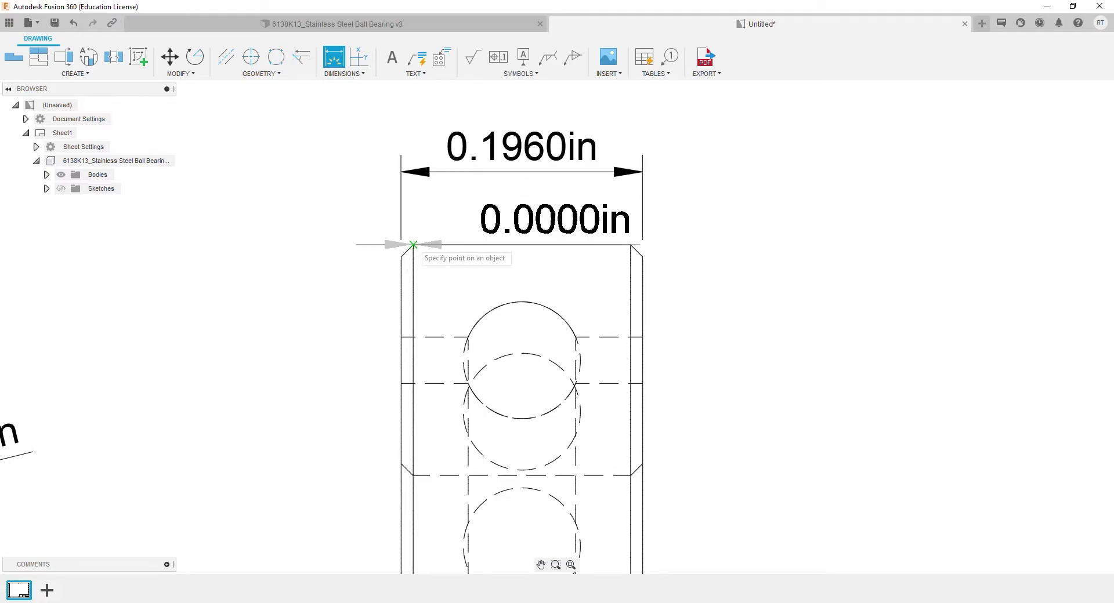
{"action": "left_click", "coordinate": [401, 256]}
{"action": "left_click", "coordinate": [317, 320]}
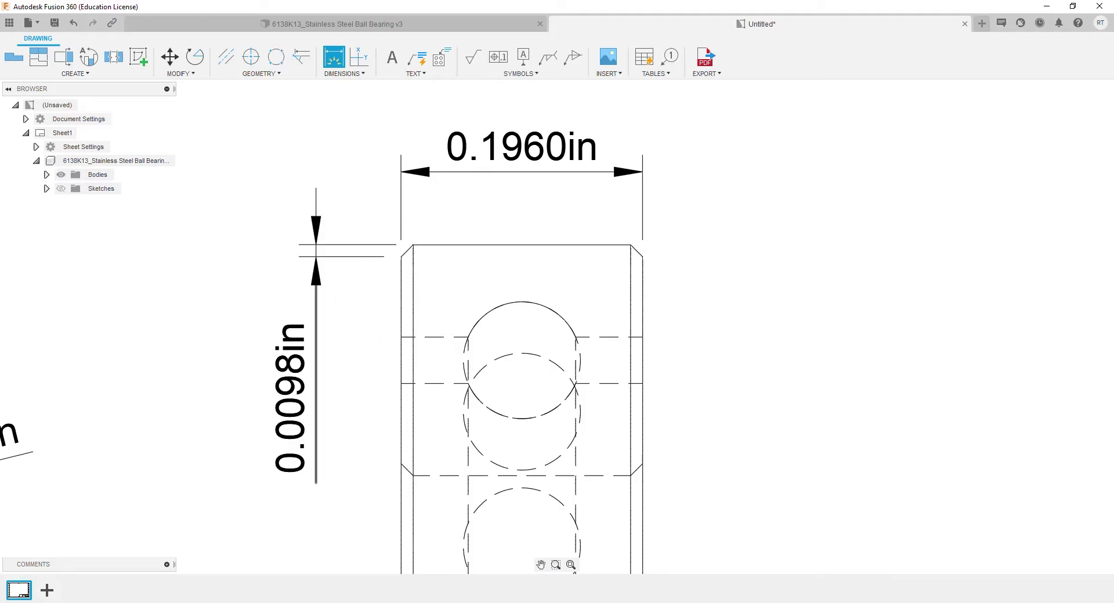
{"action": "scroll", "coordinate": [340, 317], "scroll_direction": "down", "scroll_amount": 3}
{"action": "middle_click_drag", "start_coordinate": [298, 294], "coordinate": [367, 274]}
{"action": "scroll", "coordinate": [688, 216], "scroll_direction": "down", "scroll_amount": 3}
{"action": "mouse_move", "coordinate": [316, 340]}
{"action": "middle_mouse_down"}
{"action": "mouse_move", "coordinate": [687, 216]}
{"action": "mouse_move", "coordinate": [597, 310]}
{"action": "middle_mouse_up"}
{"action": "scroll", "coordinate": [597, 310], "scroll_direction": "up", "scroll_amount": 1}
{"action": "scroll", "coordinate": [595, 295], "scroll_direction": "up", "scroll_amount": 1}
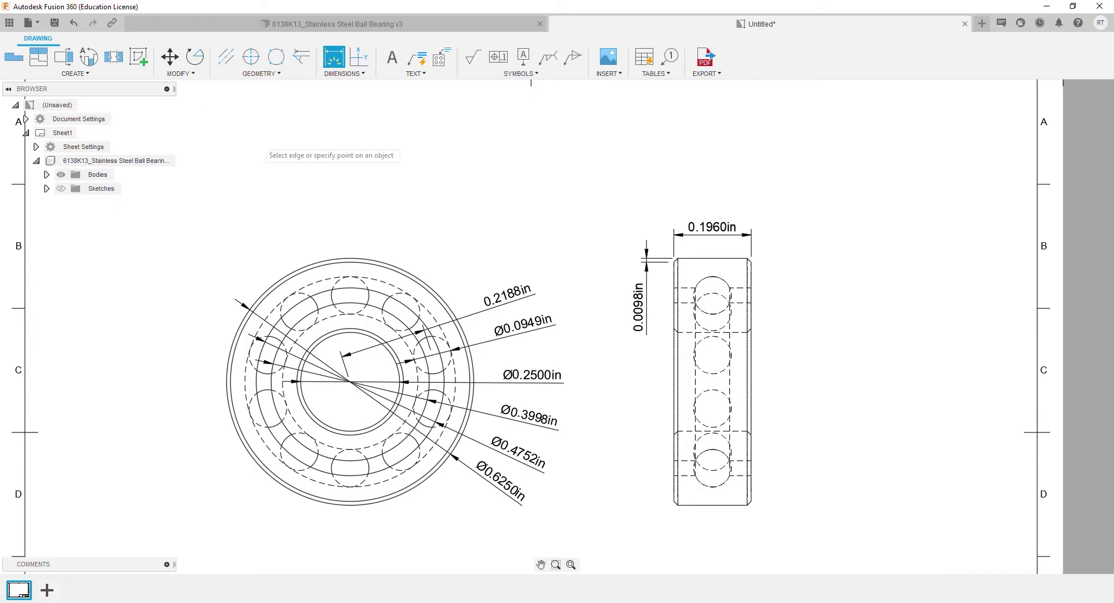
{"action": "key", "text": "Escape"}
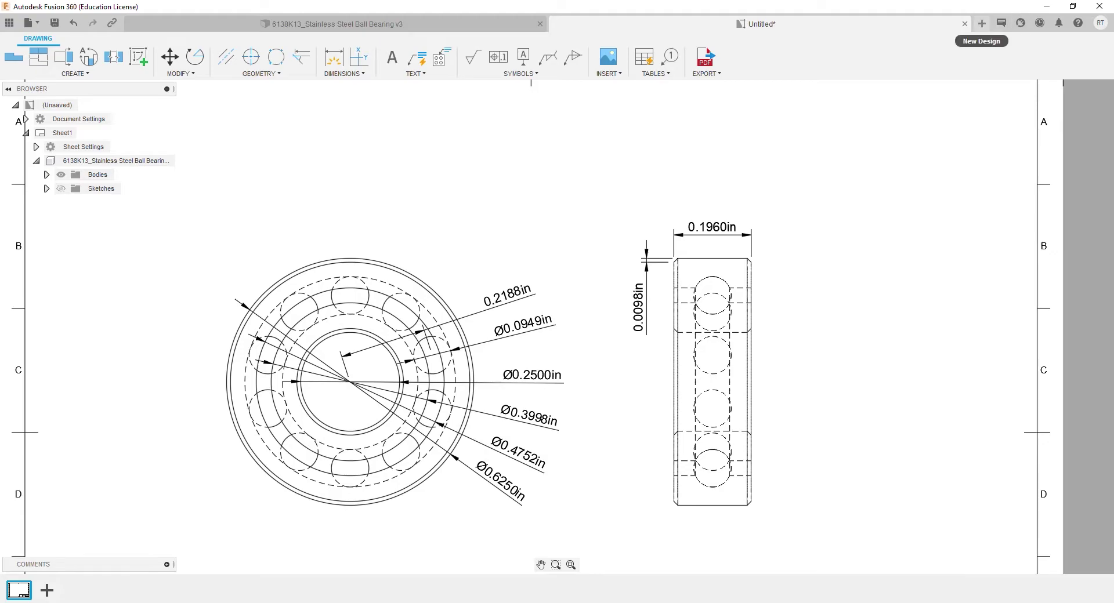
Step: Create a new design and start a sketch on the horizontal XZ origin plane
{"action": "left_click", "coordinate": [982, 24]}
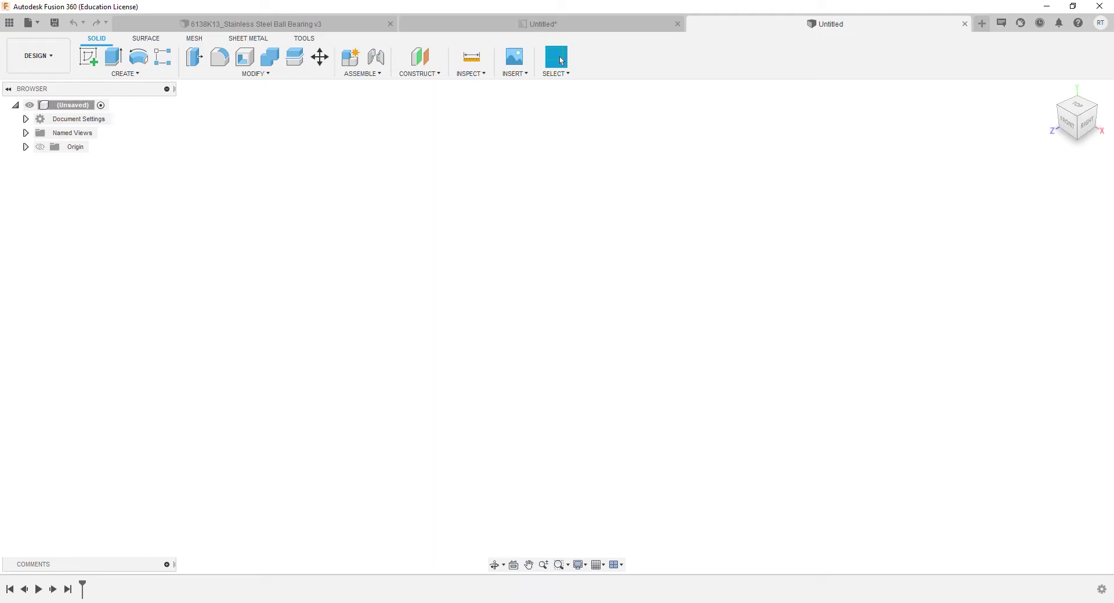
{"action": "key", "text": "s"}
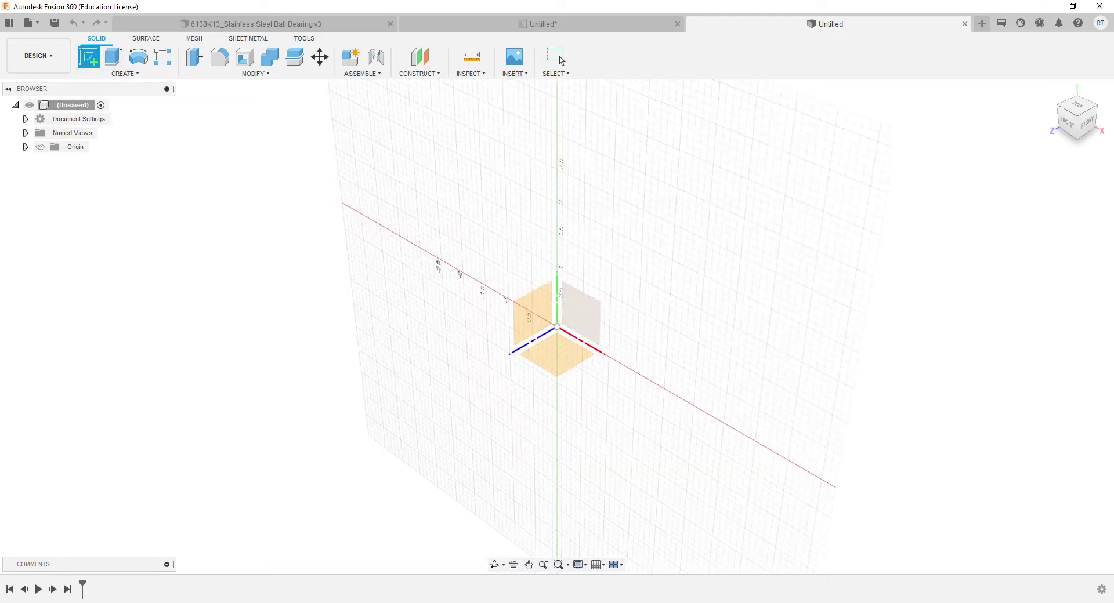
{"action": "left_click", "coordinate": [558, 348]}
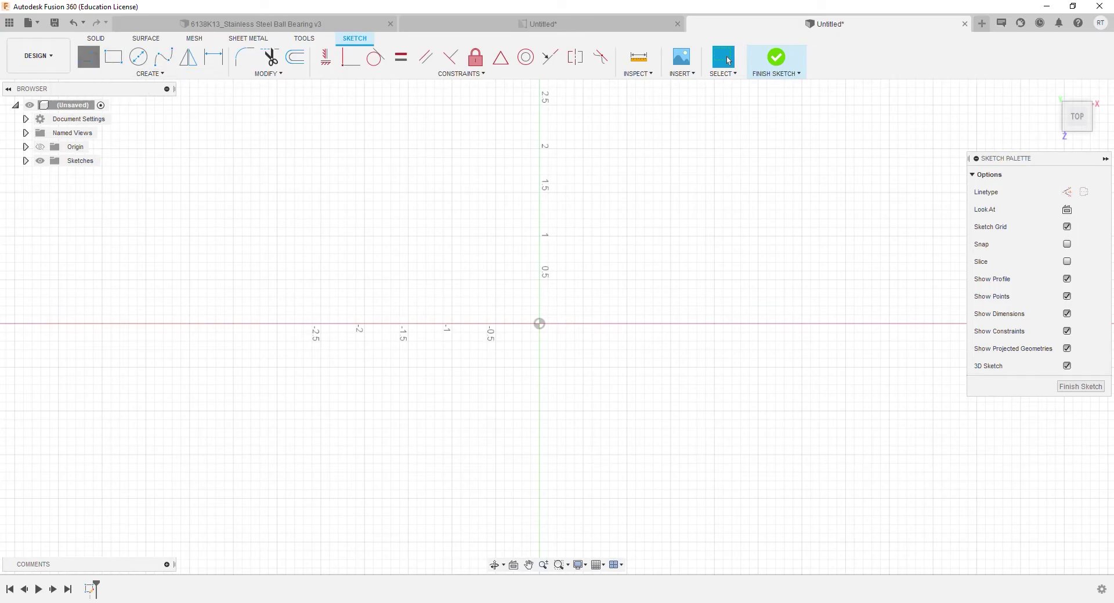
Step: Draw a horizontal centerline about 2.589 in long from the origin along the positive X axis
{"action": "left_click", "coordinate": [88, 56]}
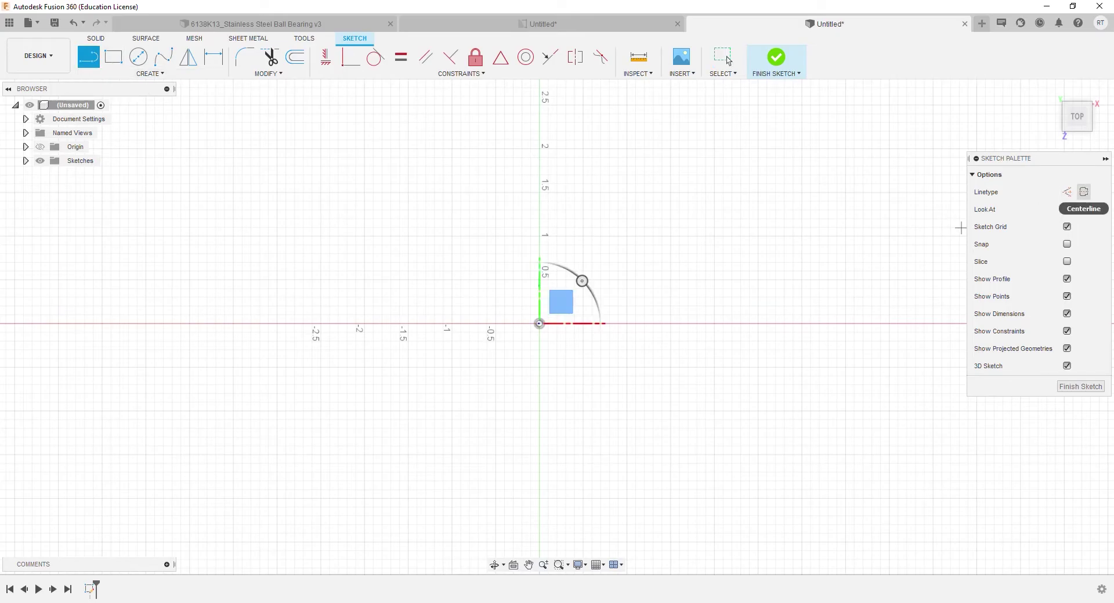
{"action": "left_click", "coordinate": [1084, 192]}
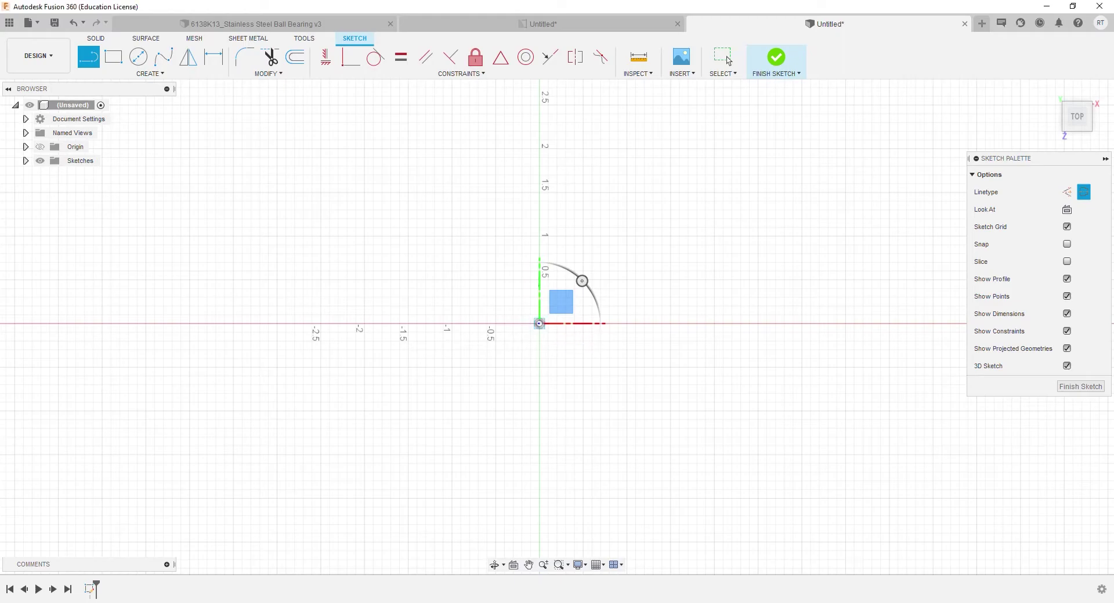
{"action": "left_click", "coordinate": [539, 323]}
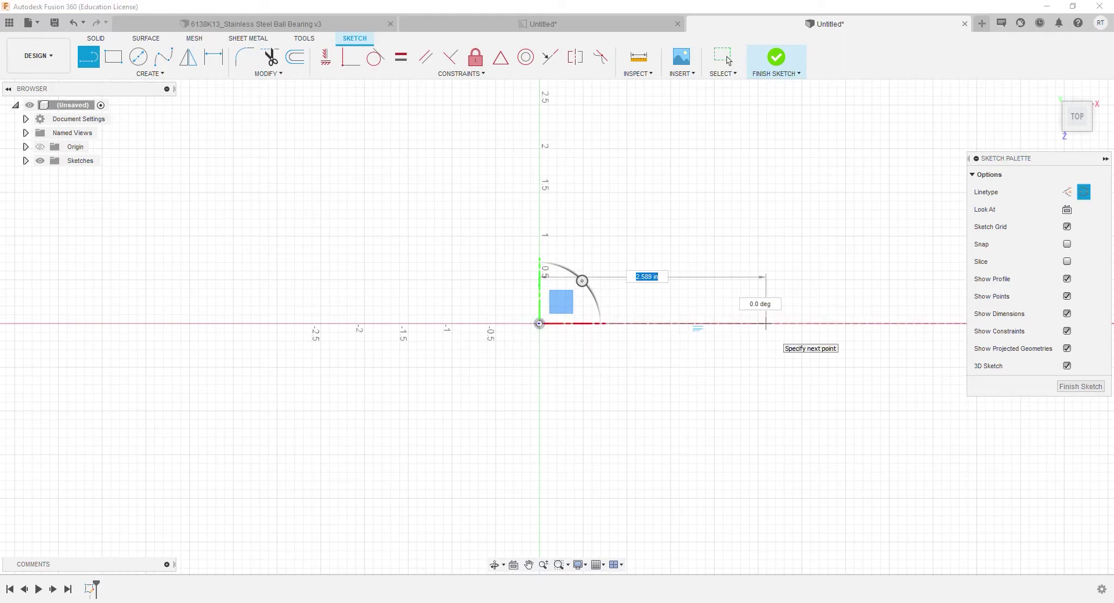
{"action": "left_click", "coordinate": [766, 323]}
{"action": "key", "text": "Escape"}
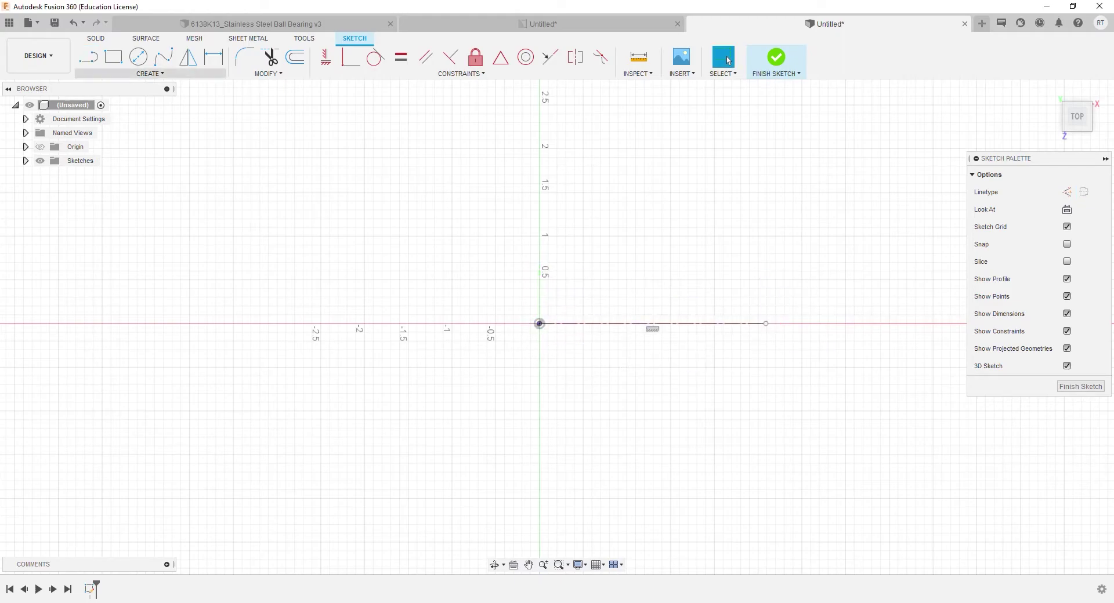
Step: Draw a vertical construction line upward from the origin, perpendicular to the centerline
{"action": "key", "text": "l"}
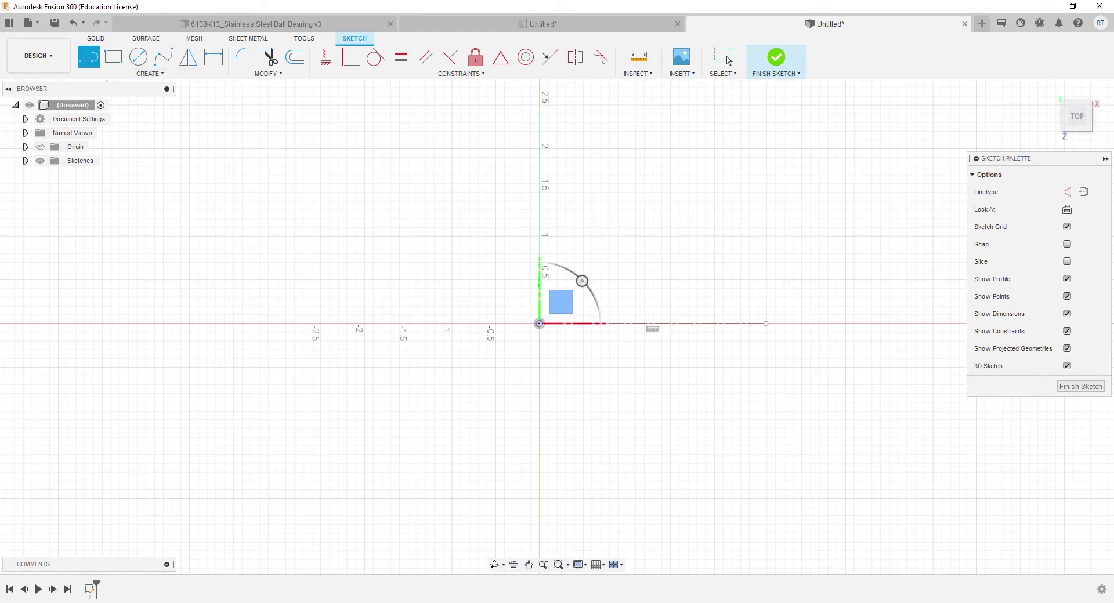
{"action": "left_click", "coordinate": [1066, 192]}
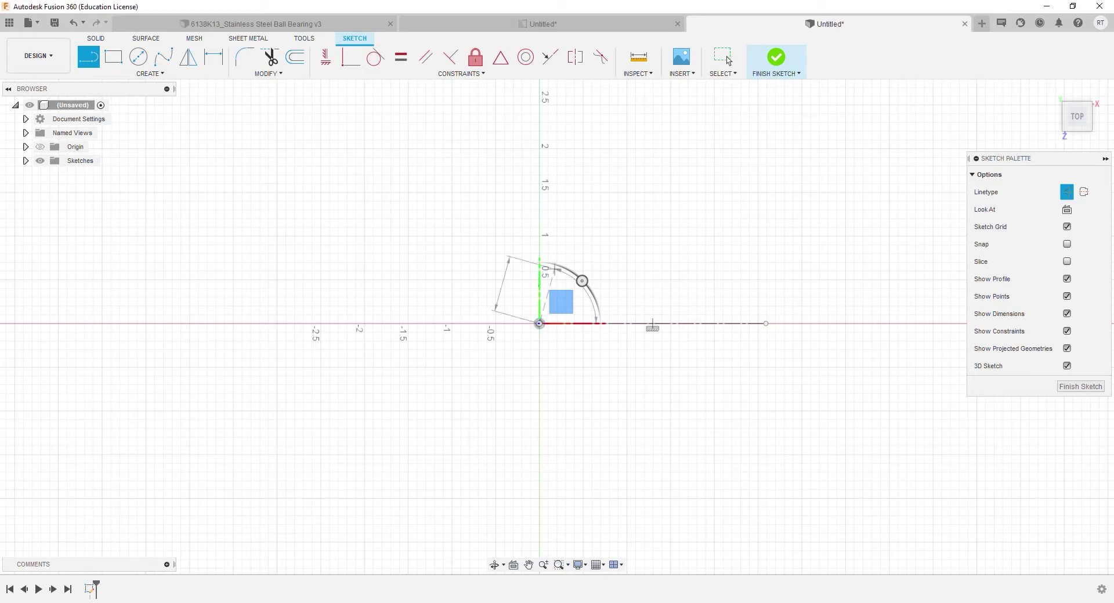
{"action": "left_click", "coordinate": [539, 185]}
{"action": "key", "text": "Escape"}
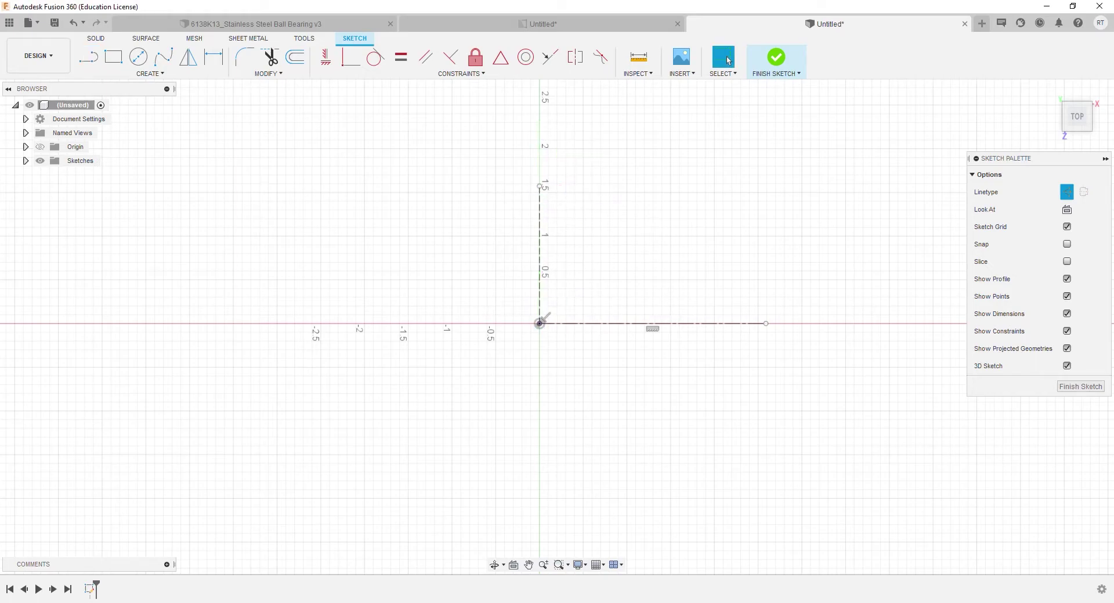
Step: Sketch two solid-line rectangles stacked across the vertical construction line, the lower about 0.185 in wide, the upper about 0.181 by 0.082 in
{"action": "scroll", "coordinate": [548, 307], "scroll_direction": "up", "scroll_amount": 5}
{"action": "scroll", "coordinate": [541, 350], "scroll_direction": "up", "scroll_amount": 3}
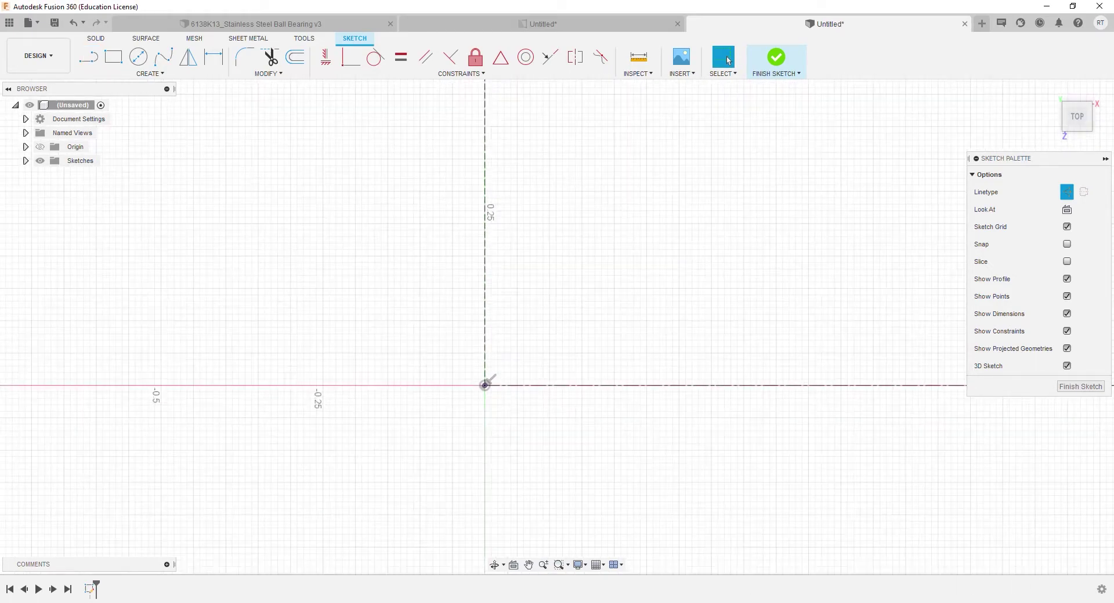
{"action": "key", "text": "r"}
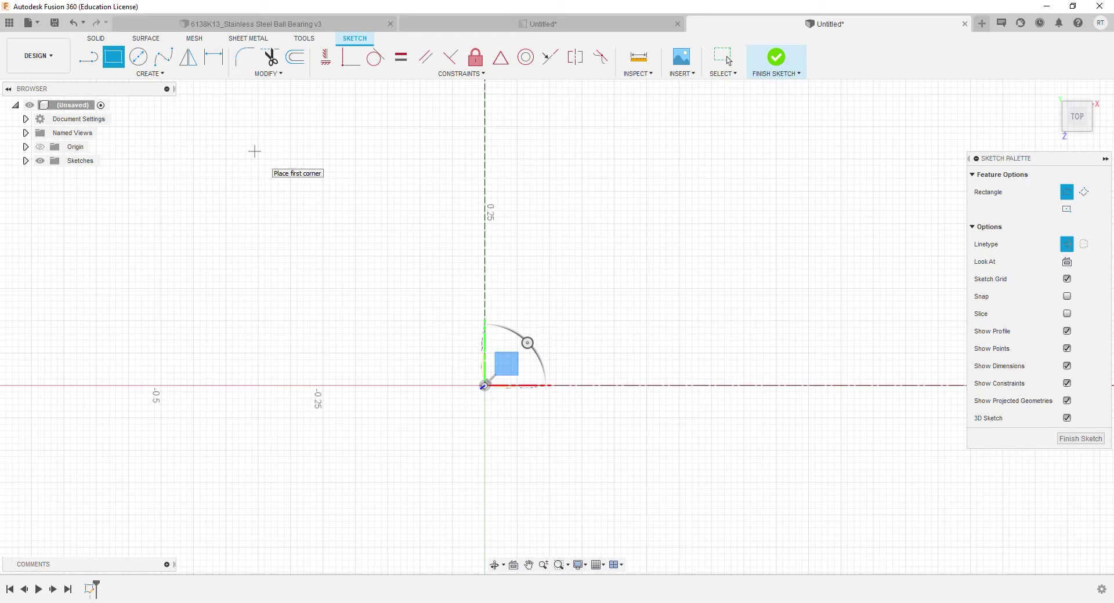
{"action": "left_click", "coordinate": [425, 281]}
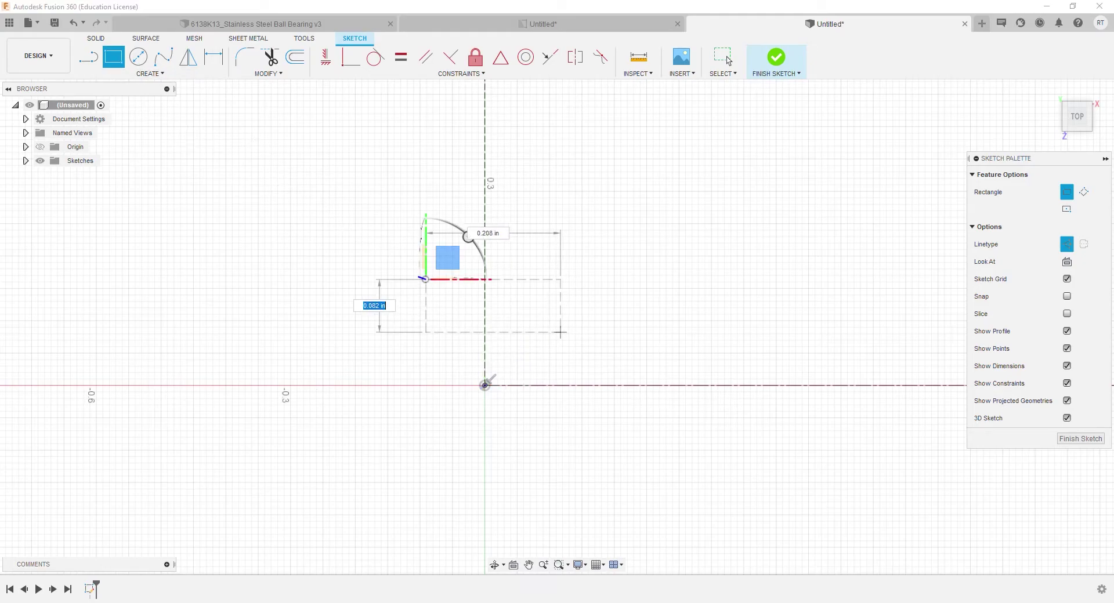
{"action": "left_click", "coordinate": [1067, 245]}
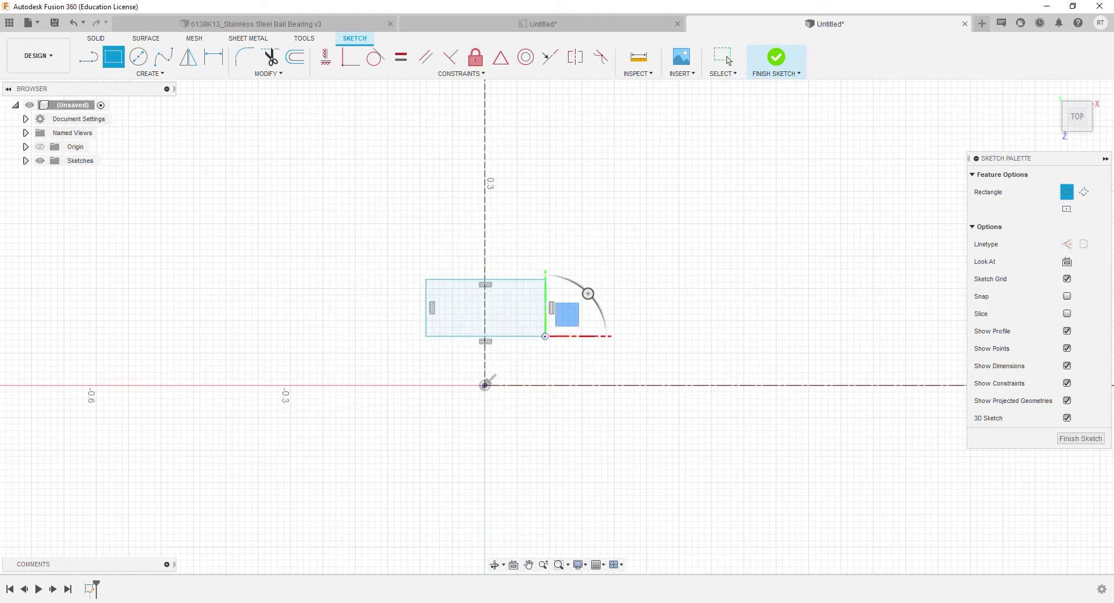
{"action": "left_click", "coordinate": [425, 194]}
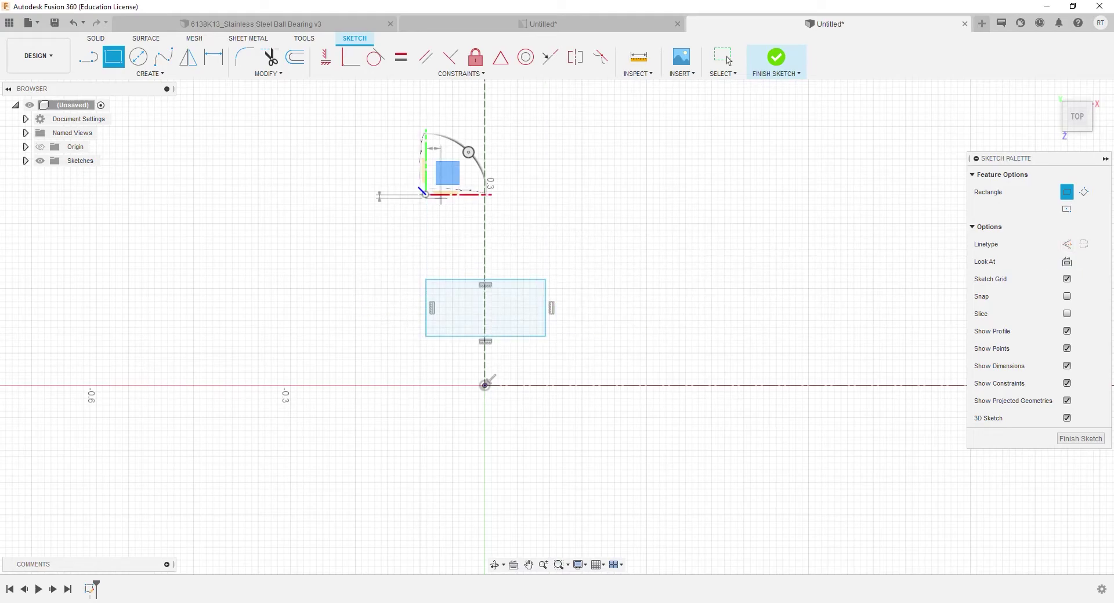
{"action": "left_click", "coordinate": [544, 248]}
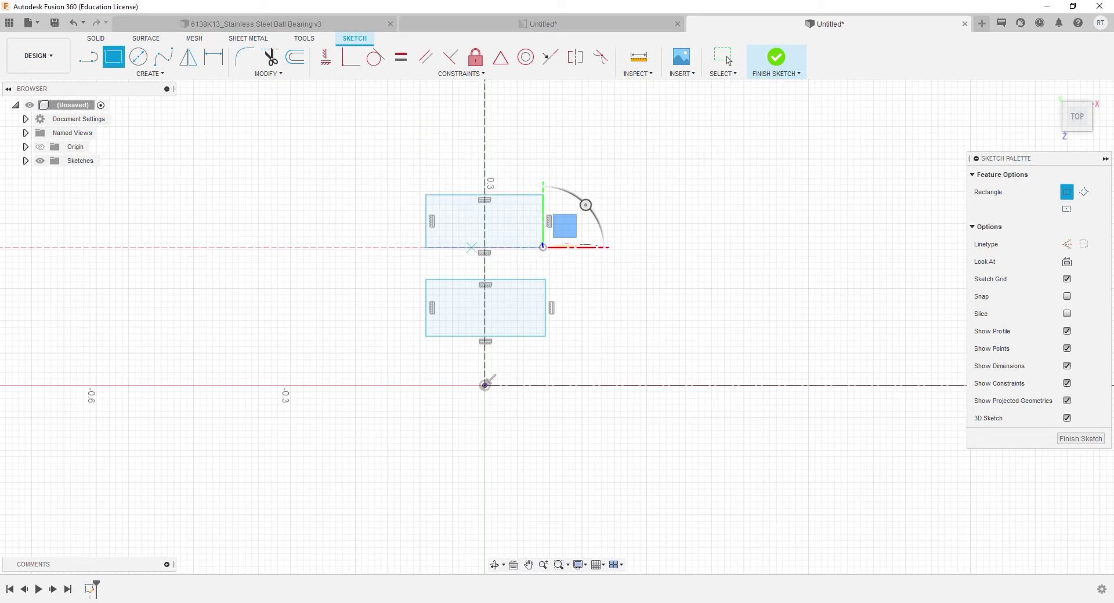
{"action": "key", "text": "Escape"}
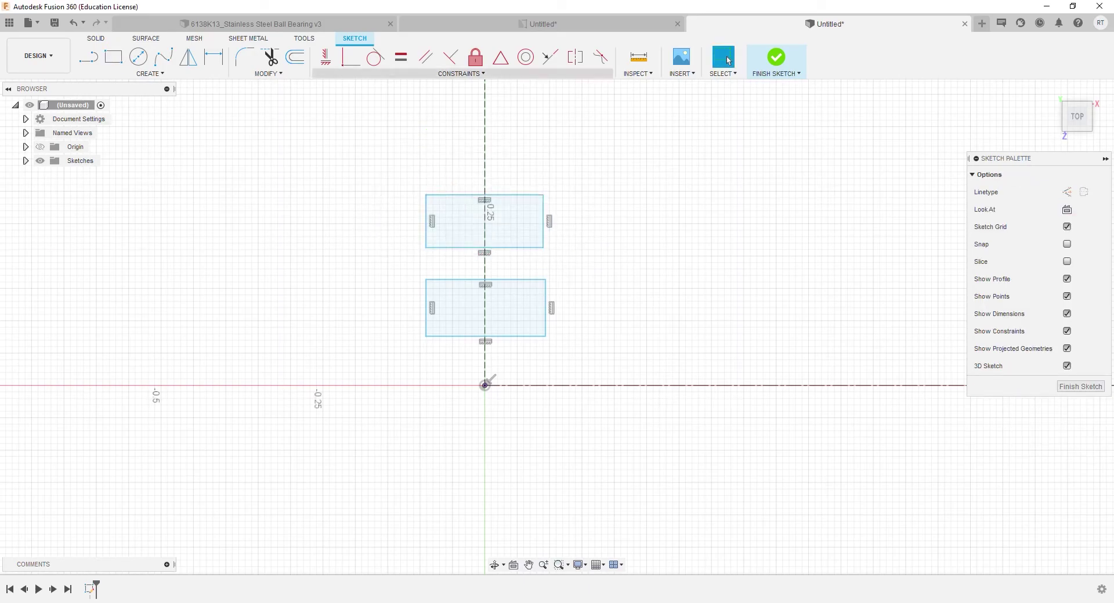
Step: Constrain the facing right-hand corners of the two rectangles to be vertically aligned
{"action": "key", "text": "h"}
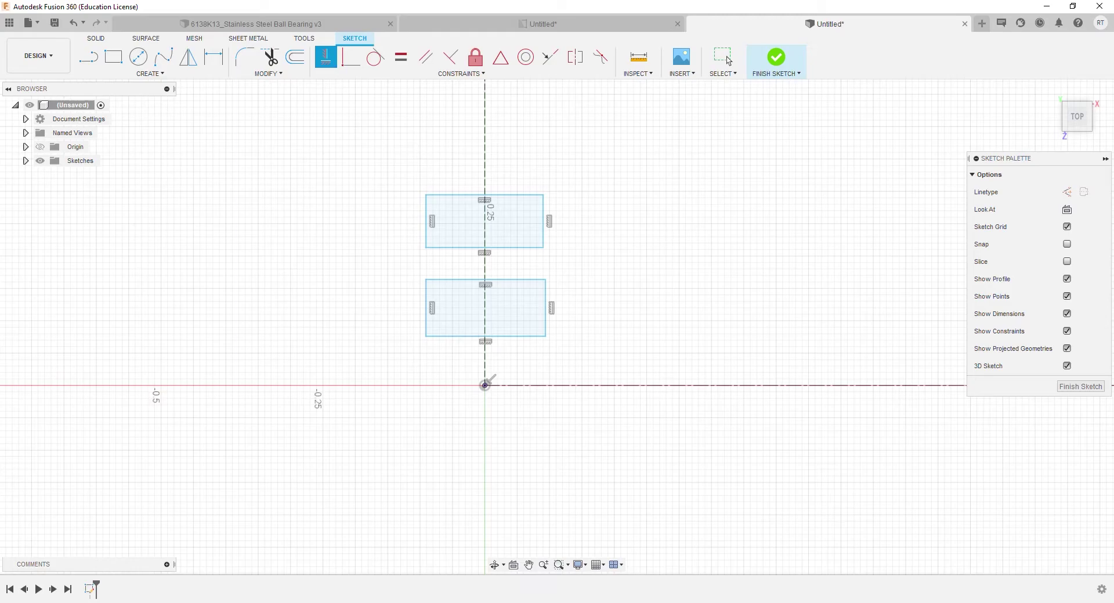
{"action": "left_click", "coordinate": [545, 280]}
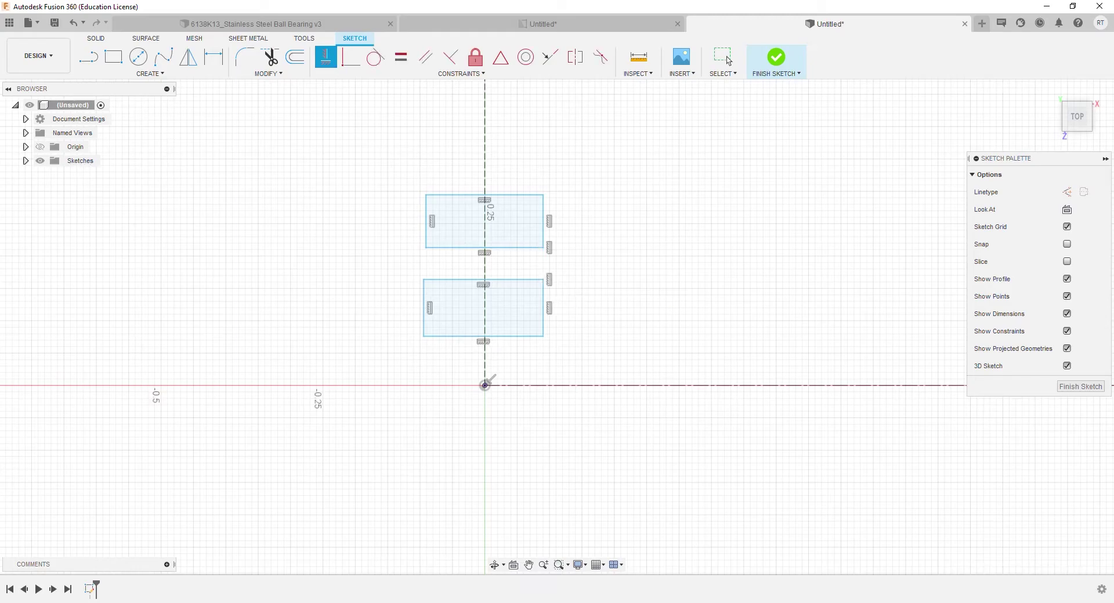
{"action": "left_click", "coordinate": [726, 57]}
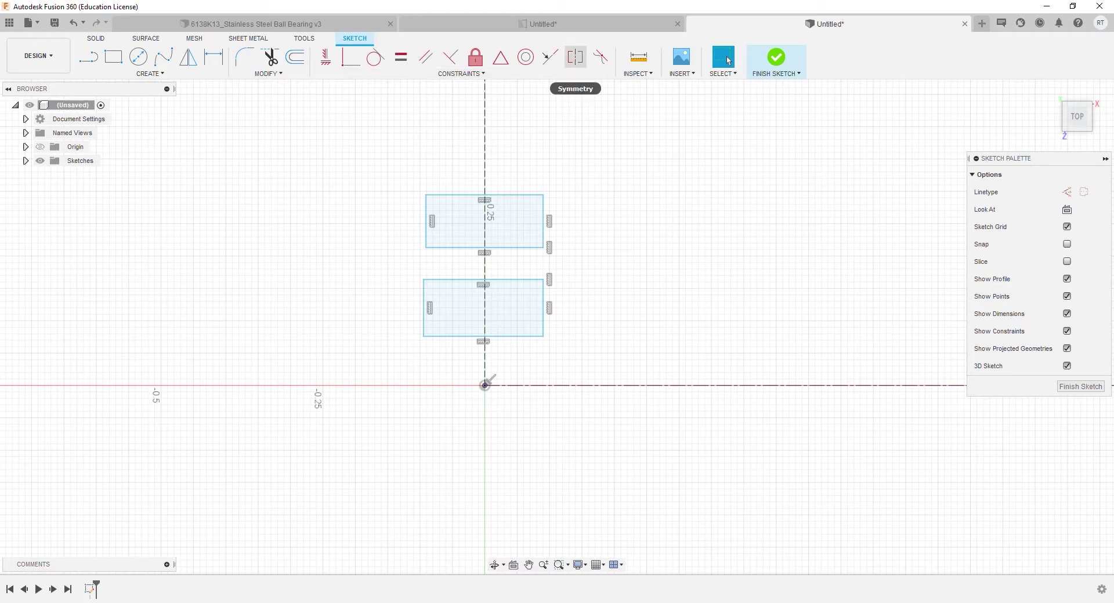
Step: Make the vertical sides of both rectangles symmetric about the vertical construction line
{"action": "left_click", "coordinate": [575, 57]}
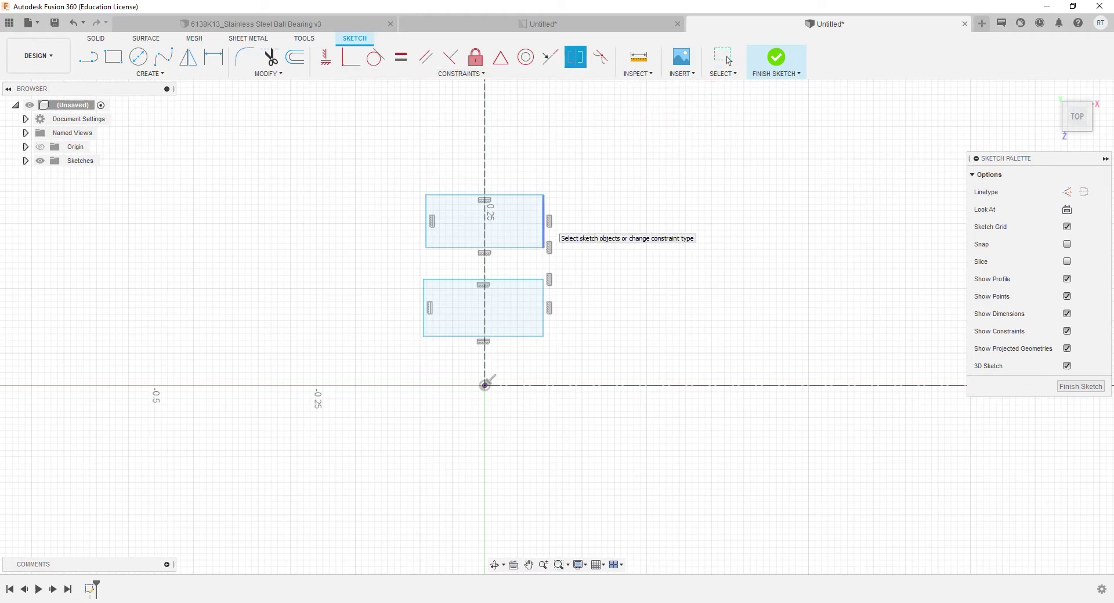
{"action": "left_click", "coordinate": [543, 223]}
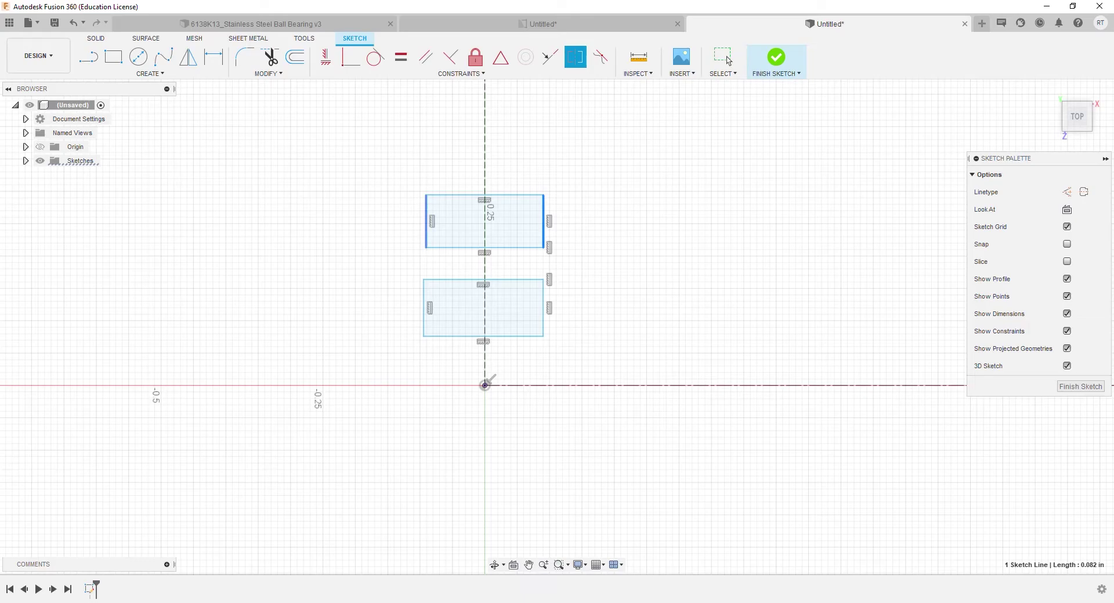
{"action": "left_click", "coordinate": [426, 219]}
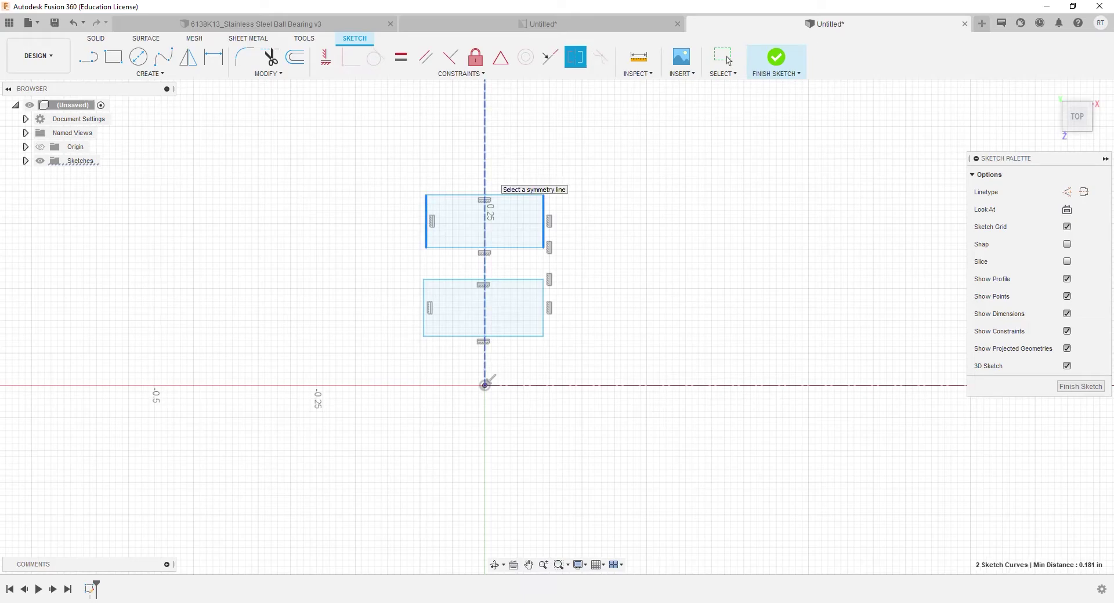
{"action": "left_click", "coordinate": [486, 187]}
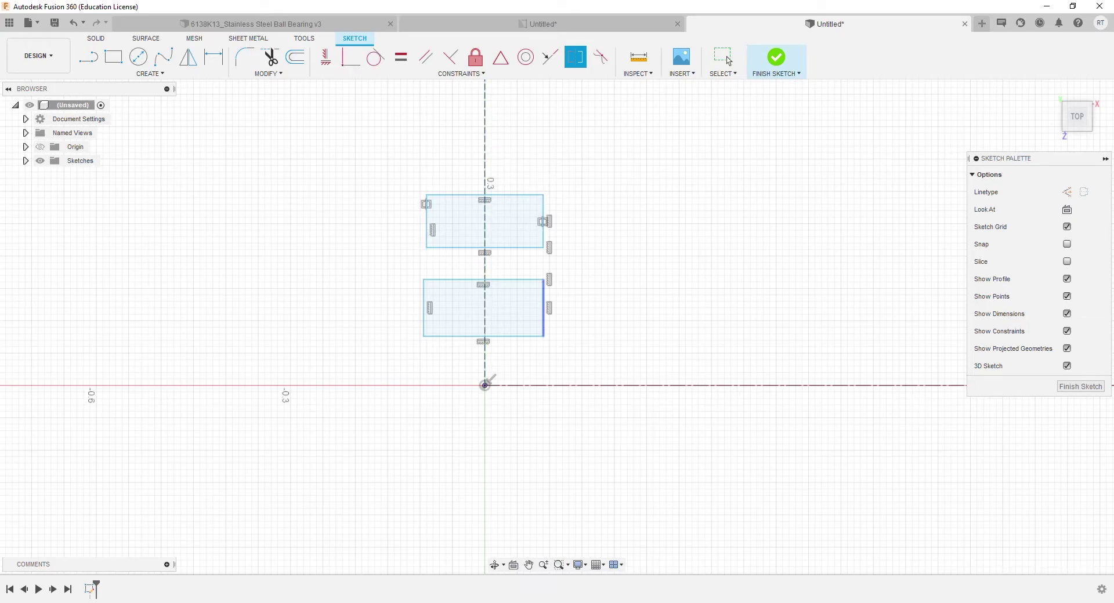
{"action": "left_click", "coordinate": [544, 308]}
{"action": "left_click", "coordinate": [423, 308]}
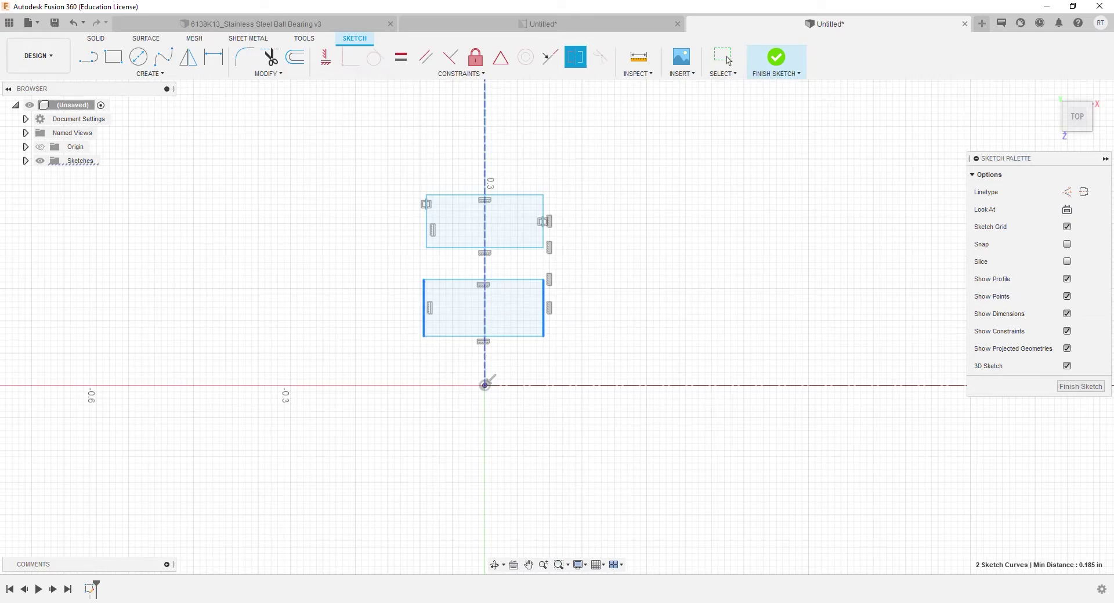
{"action": "left_click", "coordinate": [485, 271]}
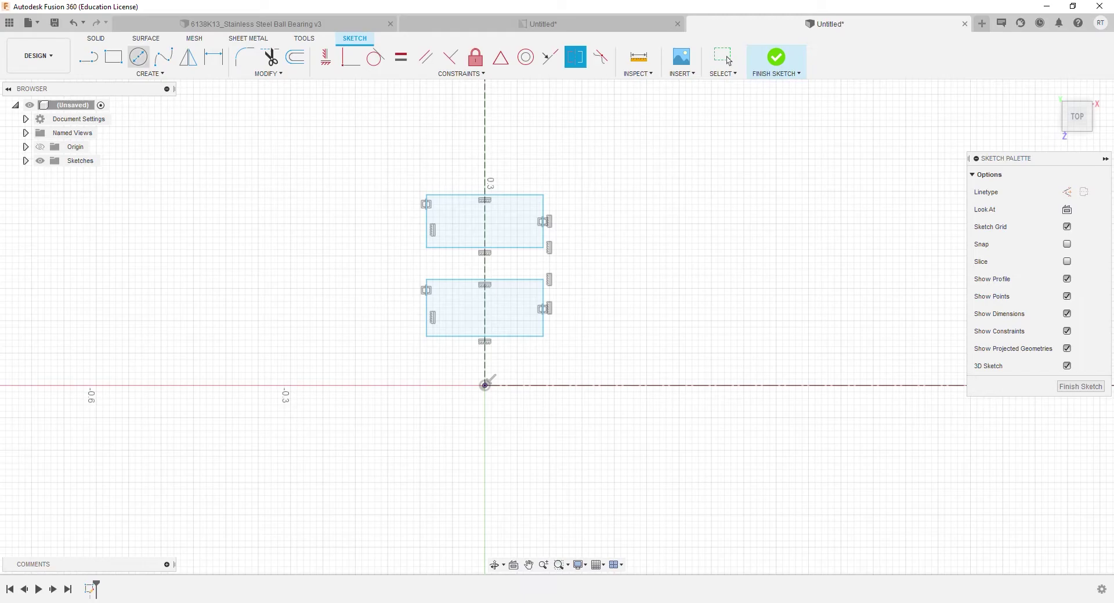
Step: Dimension the lower rectangle's bottom edge to the centerline as a 0.25 in diameter
{"action": "key", "text": "d"}
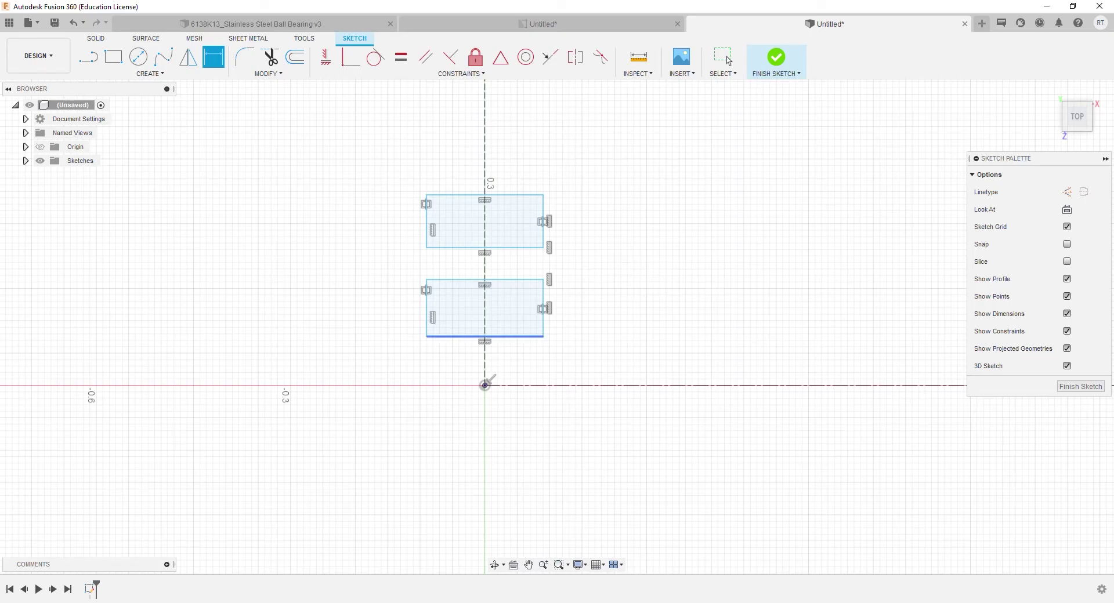
{"action": "left_click", "coordinate": [533, 337]}
{"action": "left_click", "coordinate": [580, 385]}
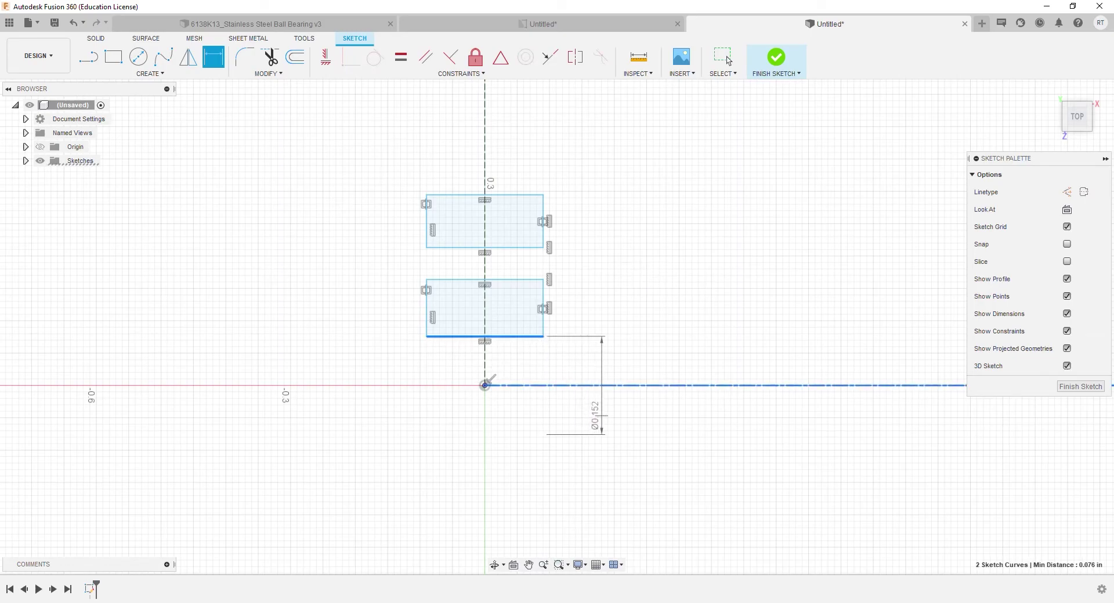
{"action": "left_click", "coordinate": [602, 416]}
{"action": "key", "text": "BackSpace"}
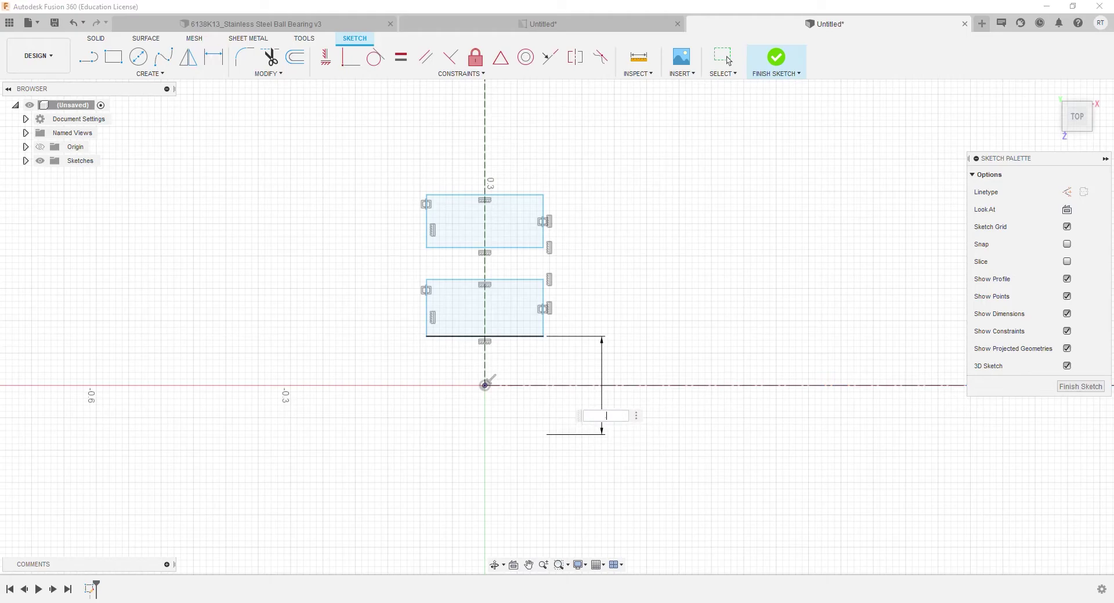
{"action": "key", "text": "Return"}
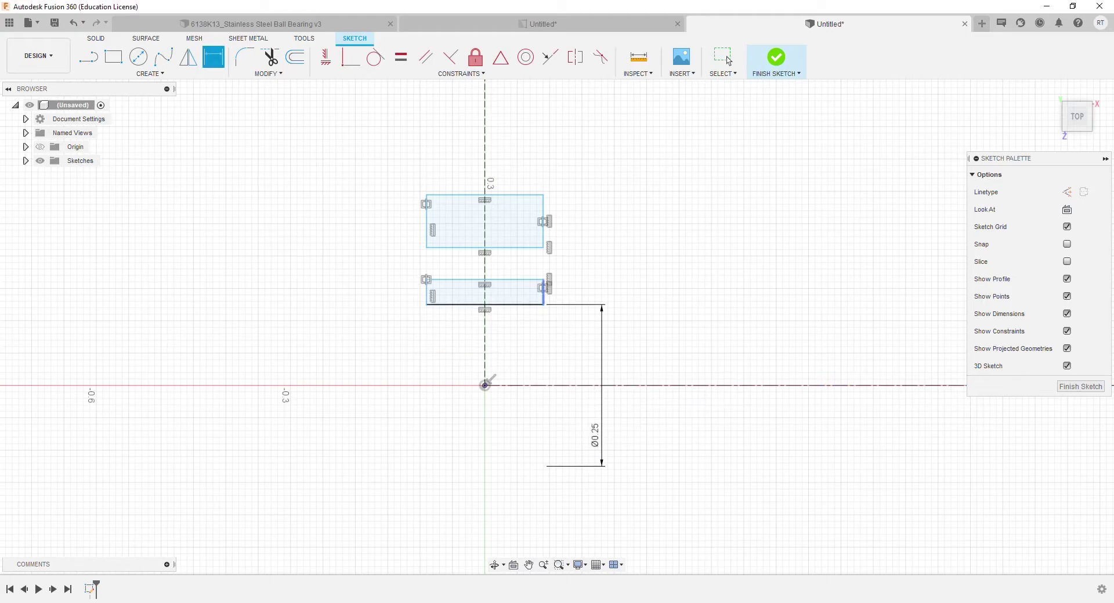
Step: Dimension the lower rectangle's top edge to the centerline as a 0.3998 in diameter
{"action": "left_click", "coordinate": [534, 279]}
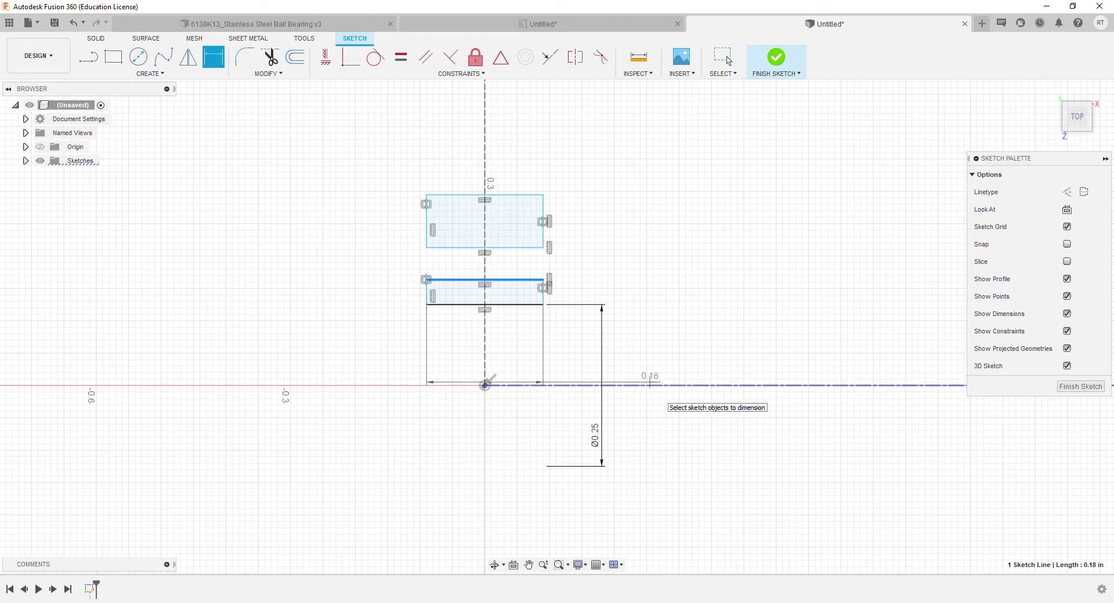
{"action": "left_click", "coordinate": [653, 385]}
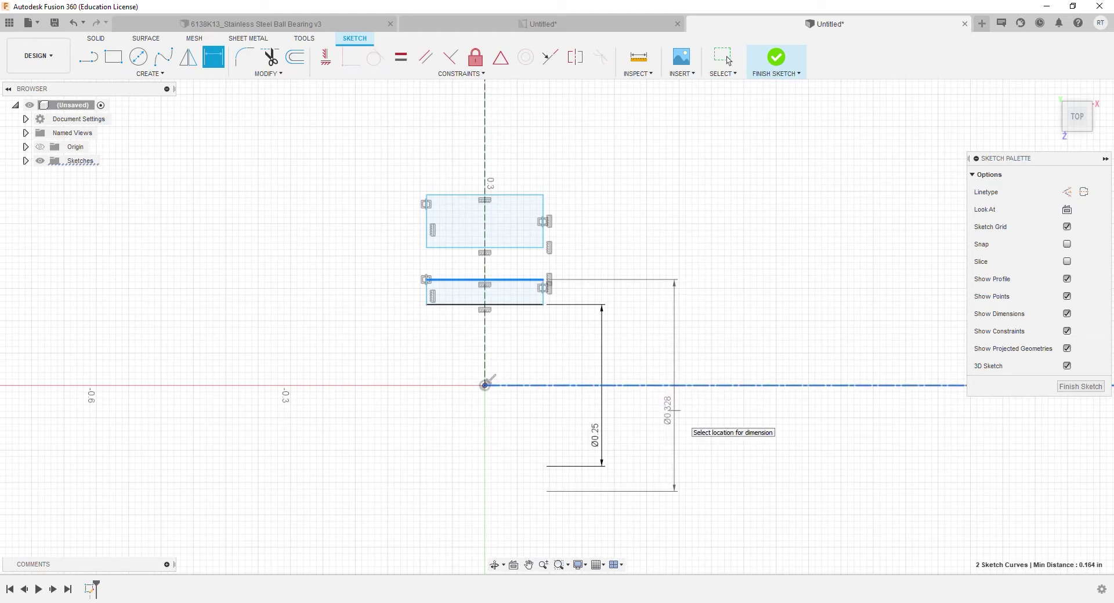
{"action": "left_click", "coordinate": [676, 411]}
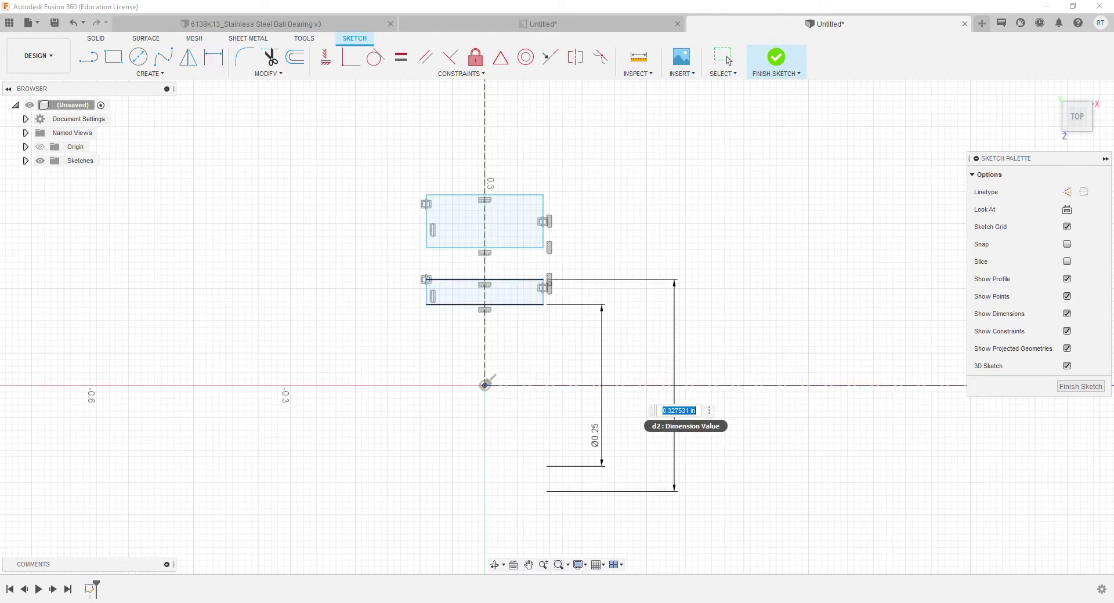
{"action": "key", "text": "BackSpace"}
{"action": "type", "text": ".3998"}
{"action": "key", "text": "Return"}
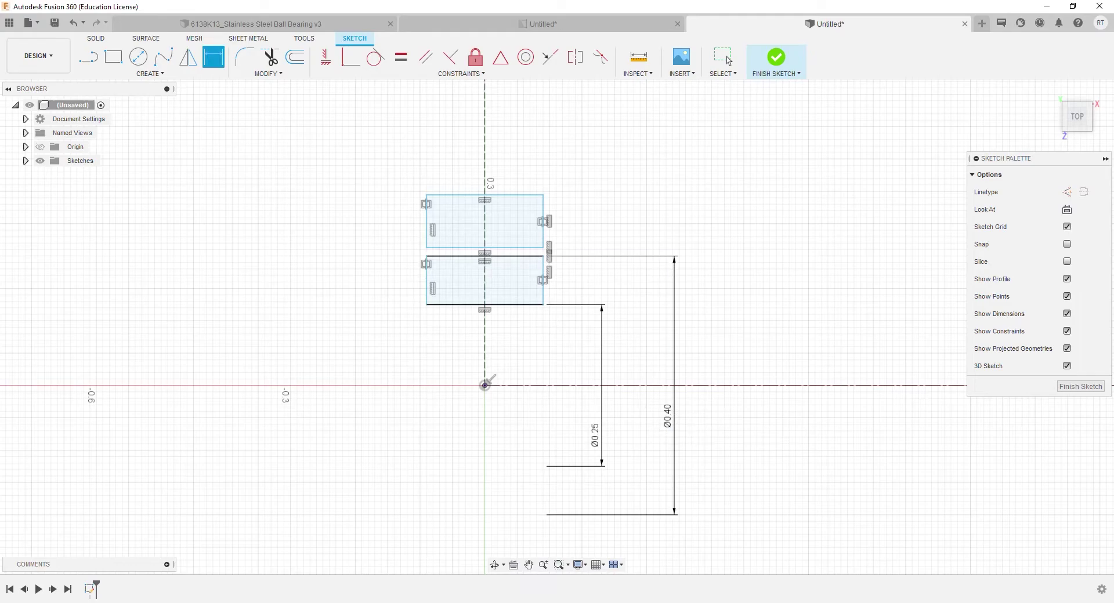
Step: Dimension the upper rectangle's bottom edge to the centerline as a 0.4752 in diameter
{"action": "left_click", "coordinate": [499, 248]}
{"action": "left_click", "coordinate": [696, 385]}
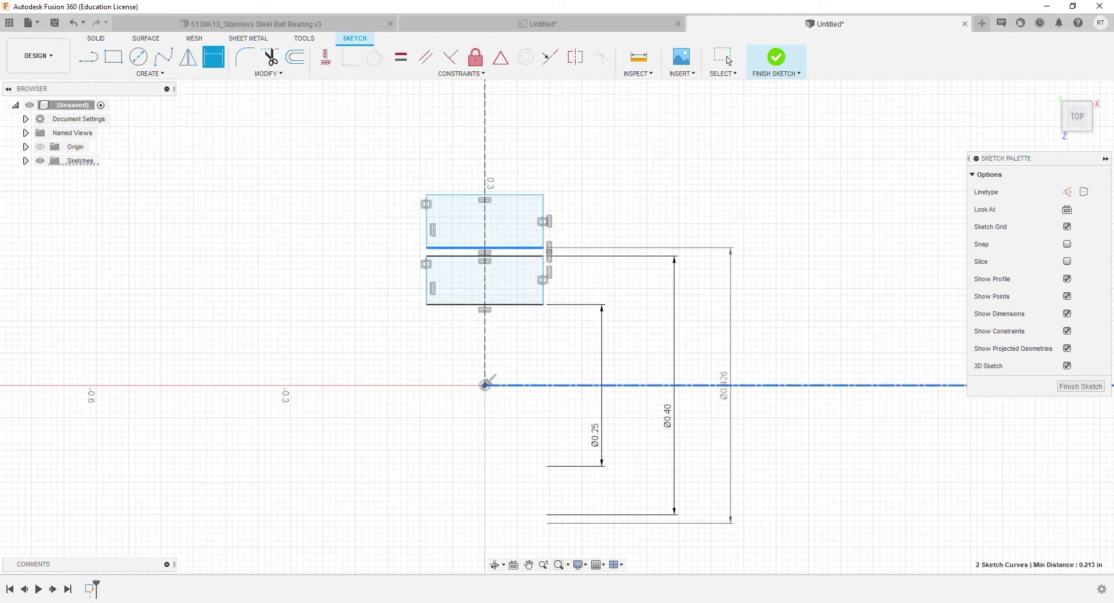
{"action": "left_click", "coordinate": [741, 428]}
{"action": "key", "text": "BackSpace"}
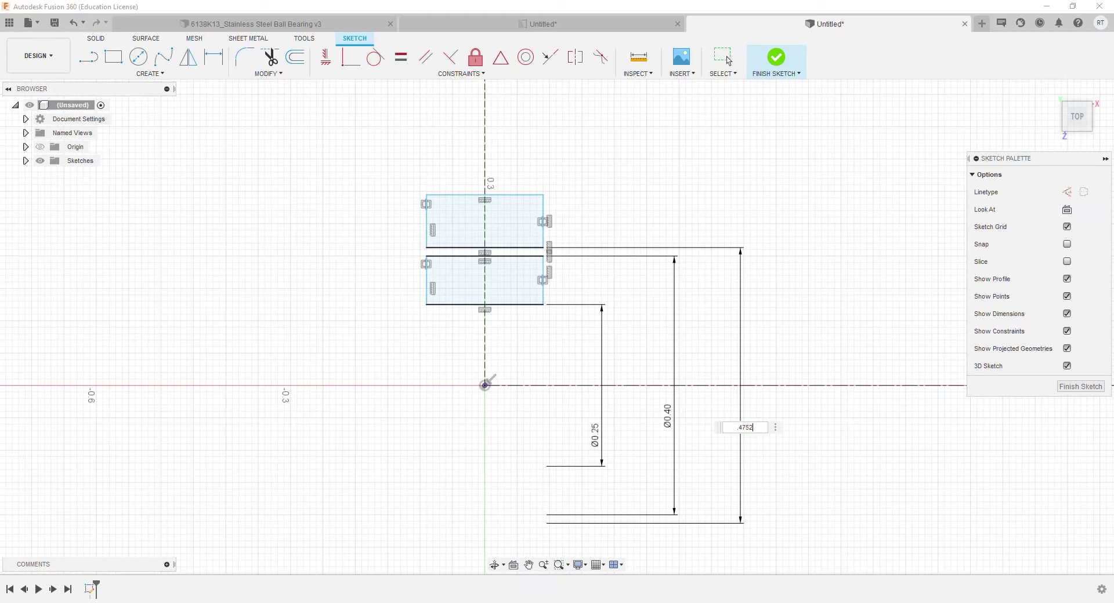
{"action": "key", "text": "Return"}
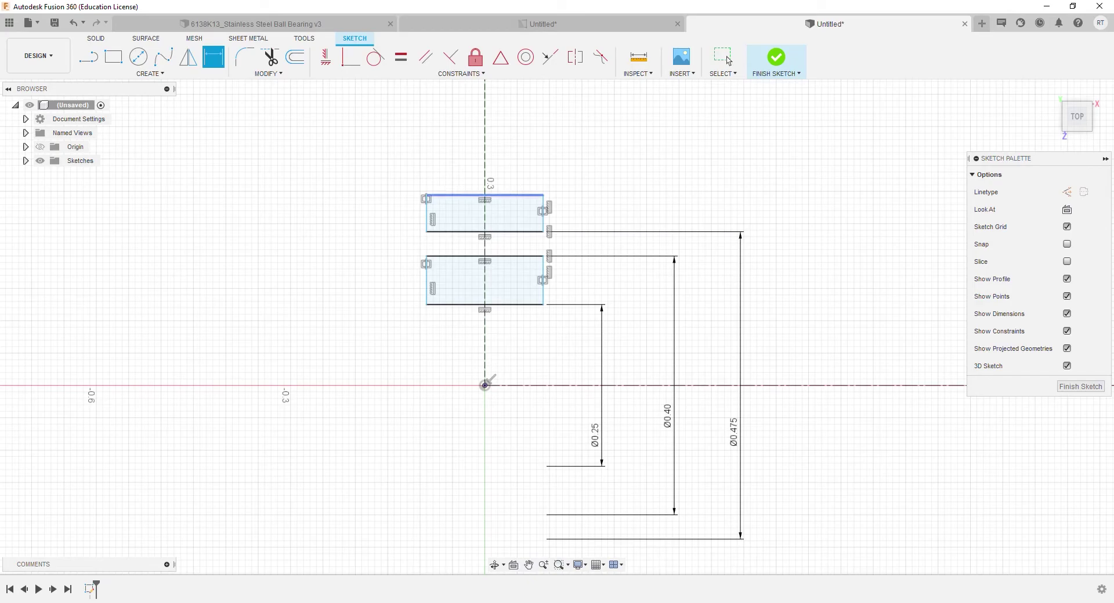
Step: Dimension the upper rectangle's top edge to the centerline as a 0.625 in diameter
{"action": "left_click", "coordinate": [537, 195]}
{"action": "left_click", "coordinate": [796, 386]}
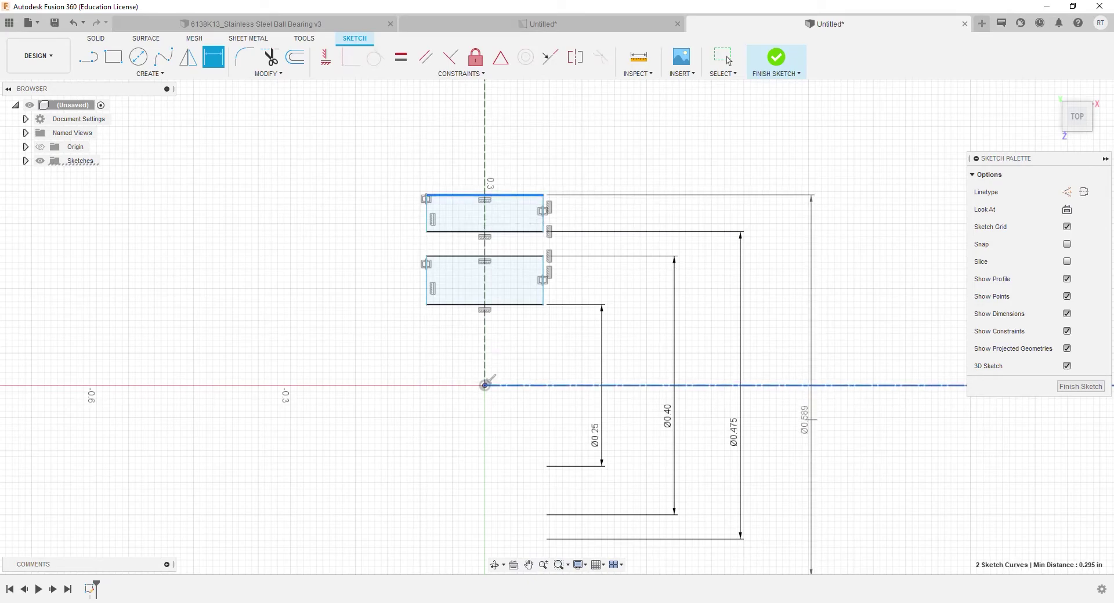
{"action": "left_click", "coordinate": [796, 424]}
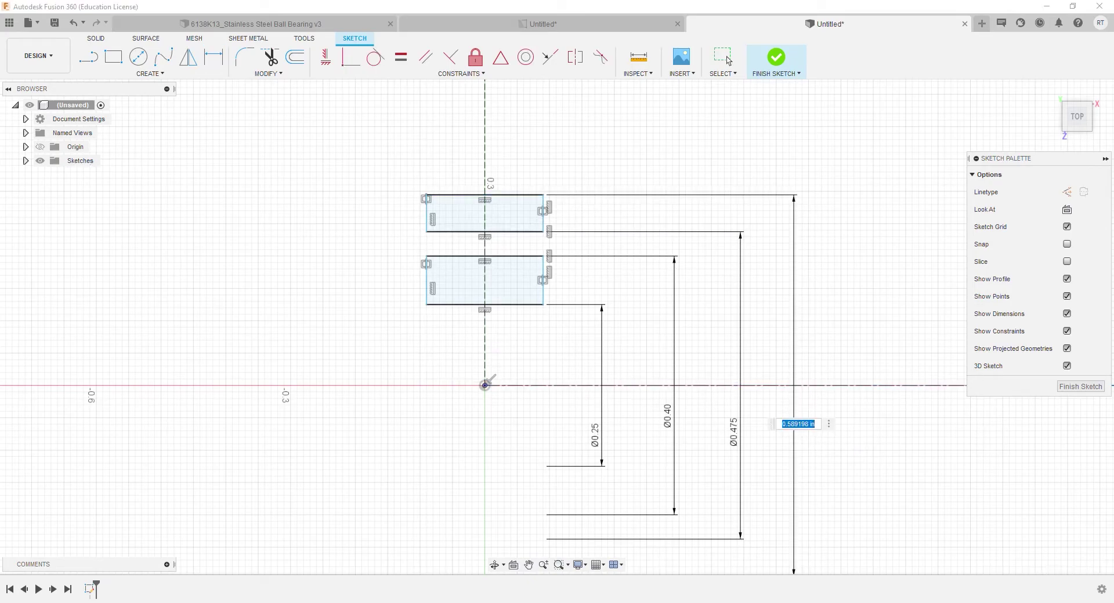
{"action": "key", "text": "BackSpace"}
{"action": "key", "text": "Return"}
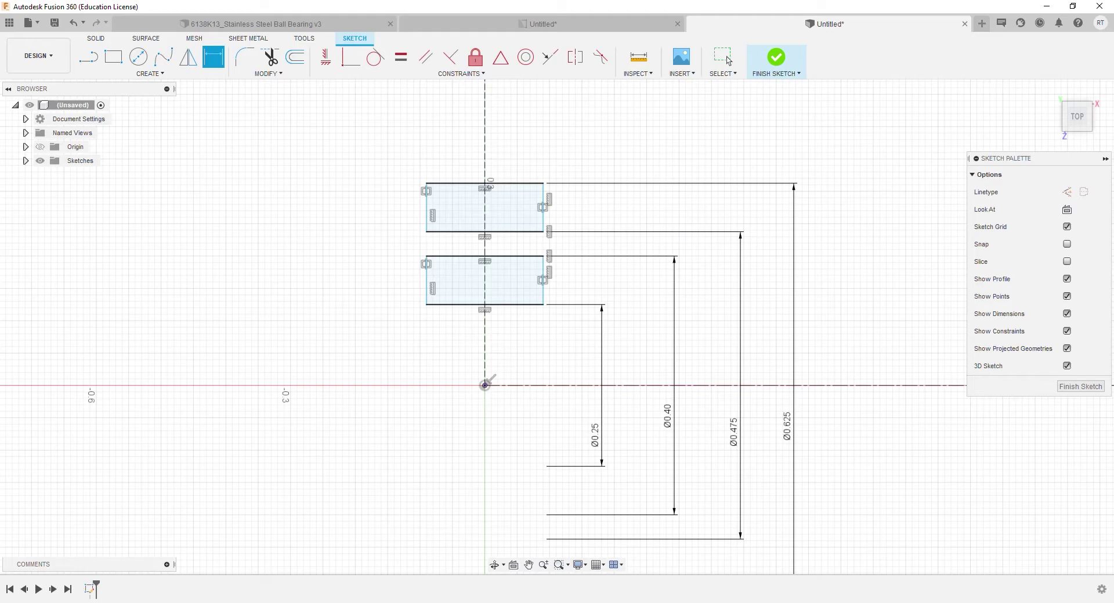
Step: Sketch a circle about 0.091 in in diameter, centred on the vertical construction line between the two rectangles and overlapping both
{"action": "left_click", "coordinate": [138, 56]}
{"action": "left_click", "coordinate": [485, 385]}
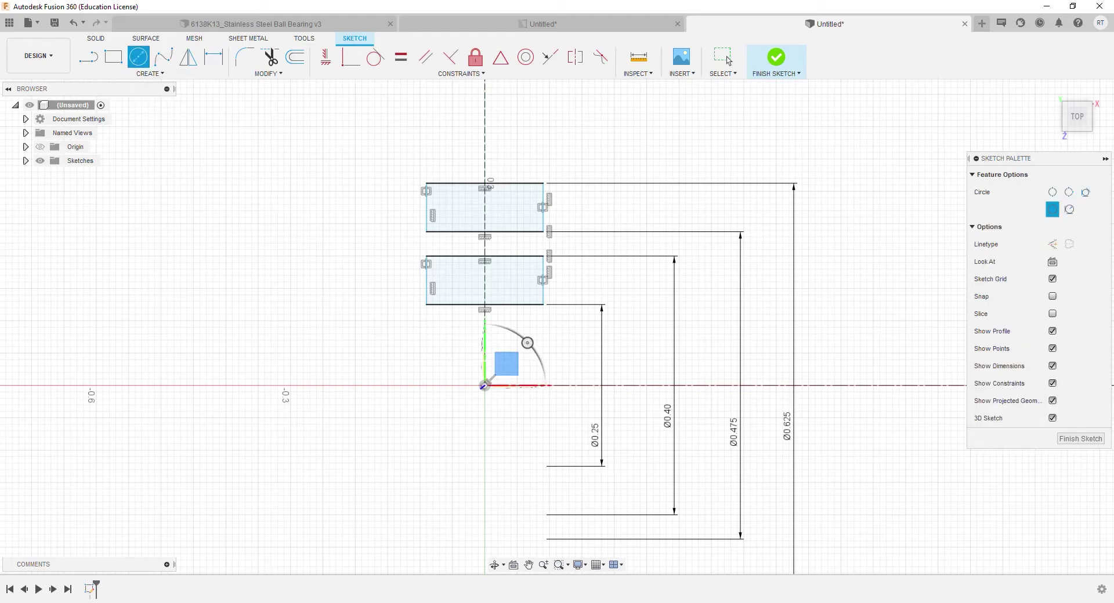
{"action": "left_click", "coordinate": [485, 246]}
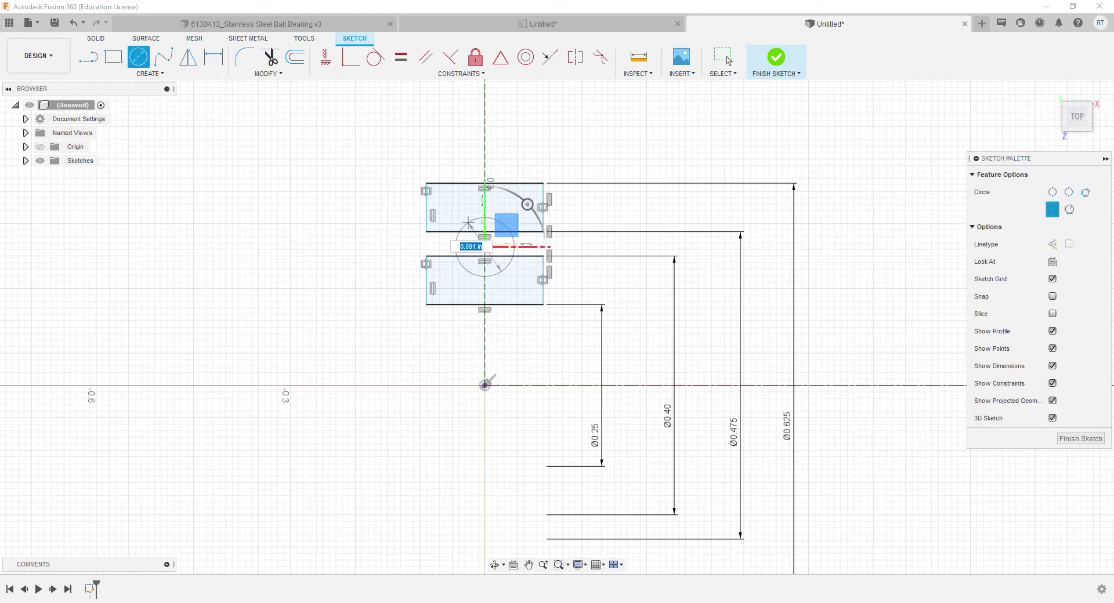
{"action": "left_click", "coordinate": [467, 223]}
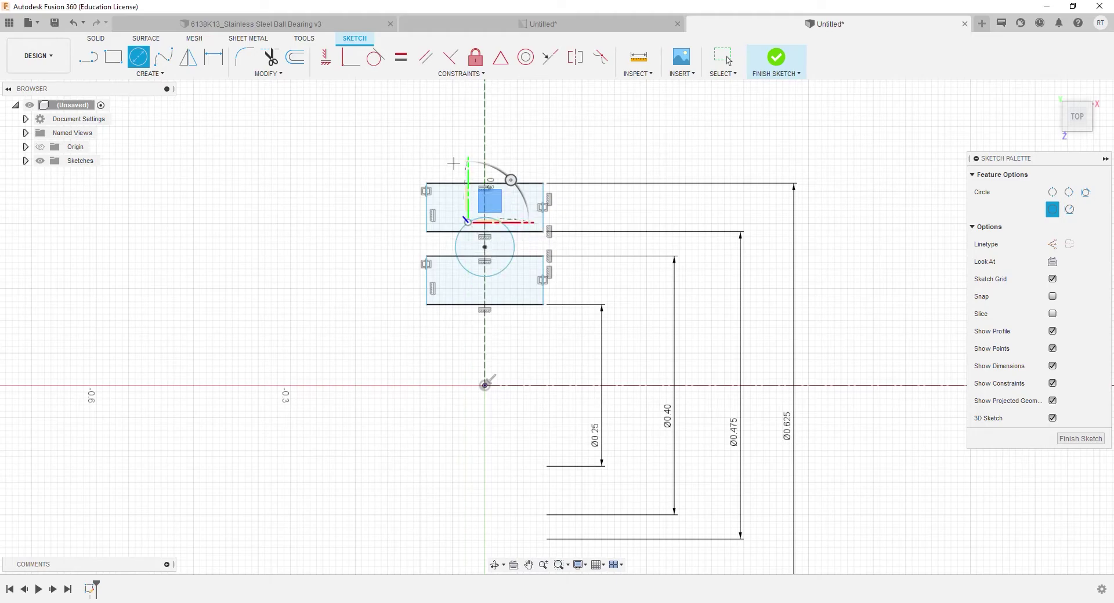
{"action": "key", "text": "Escape"}
Step: Dimension the circle's center 0.2188 in vertically from the origin
{"action": "scroll", "coordinate": [487, 261], "scroll_direction": "up", "scroll_amount": 3}
{"action": "scroll", "coordinate": [432, 229], "scroll_direction": "down", "scroll_amount": 1}
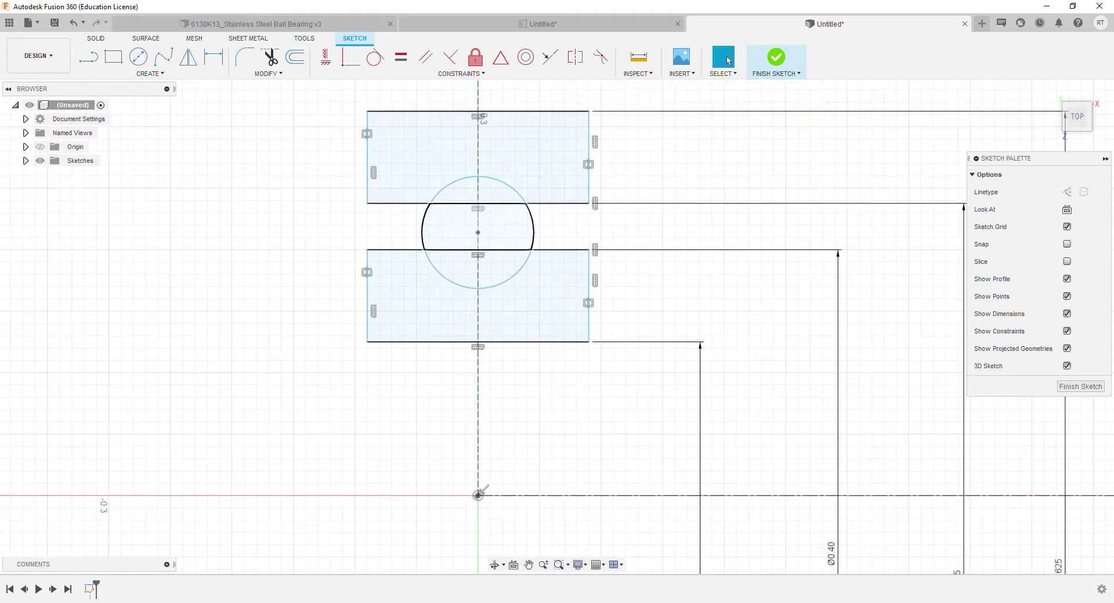
{"action": "key", "text": "d"}
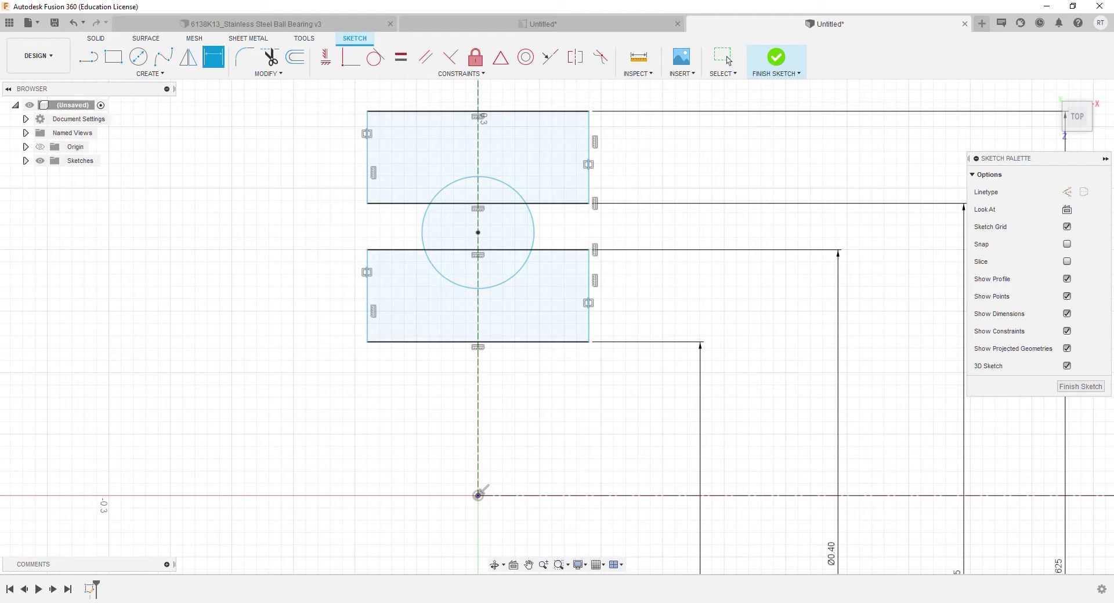
{"action": "left_click", "coordinate": [478, 232]}
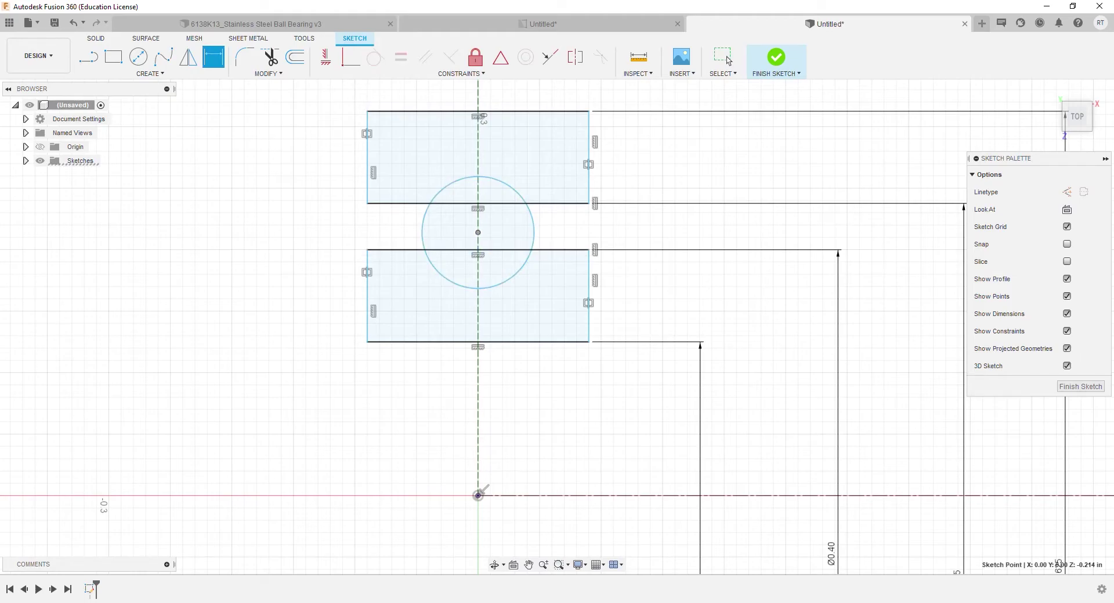
{"action": "left_click", "coordinate": [478, 496]}
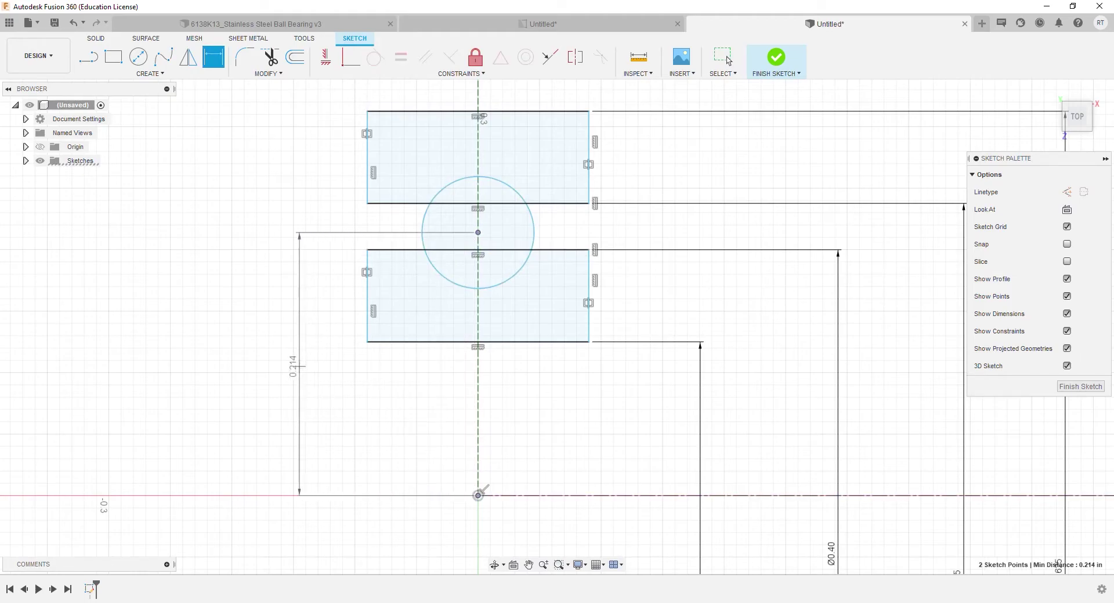
{"action": "left_click", "coordinate": [247, 367]}
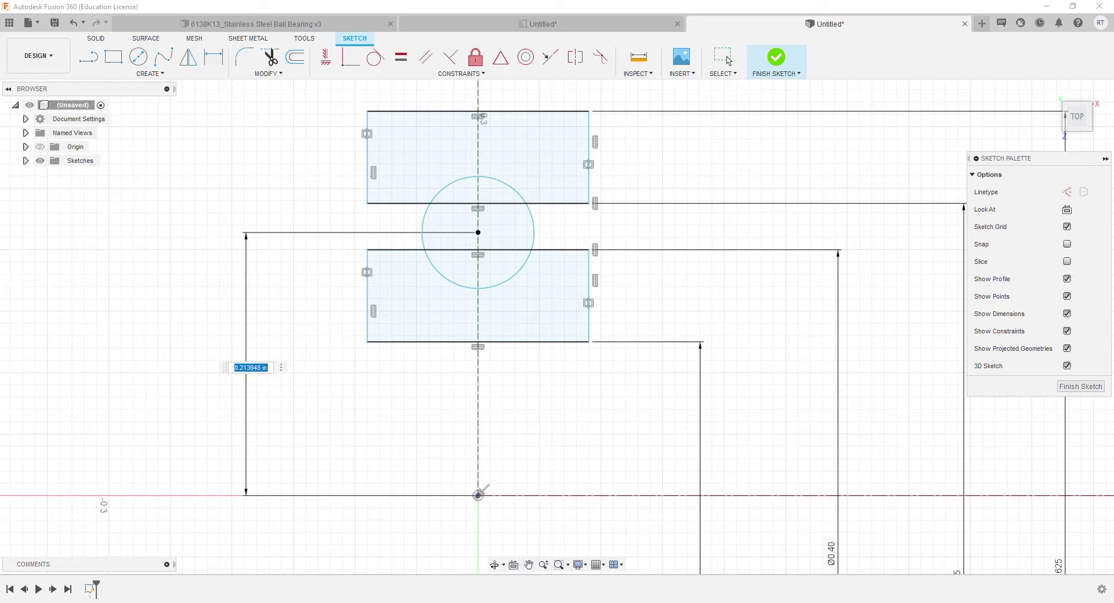
{"action": "key", "text": "BackSpace"}
{"action": "type", "text": ".2188"}
{"action": "key", "text": "Return"}
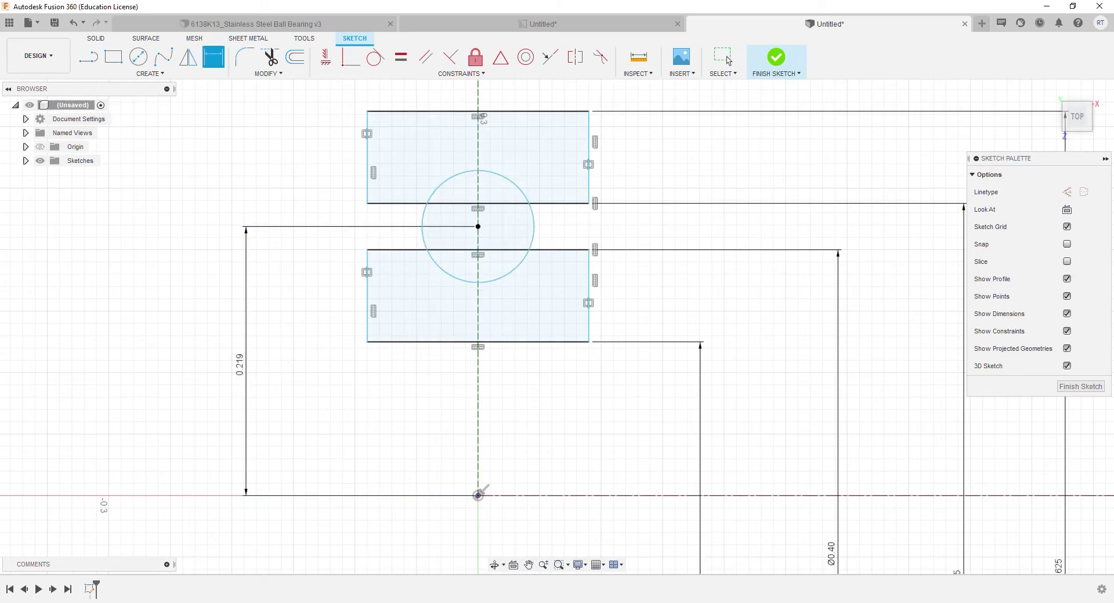
Step: Set the circle's diameter to 0.095 in with a dimension placed outside the rectangles
{"action": "left_click", "coordinate": [534, 232]}
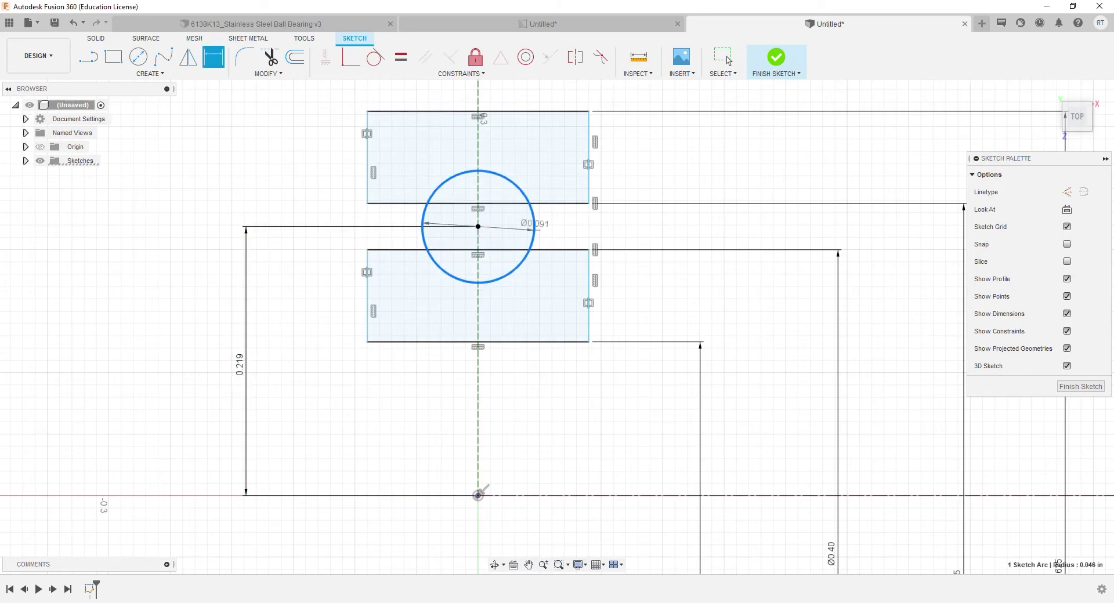
{"action": "left_click", "coordinate": [269, 162]}
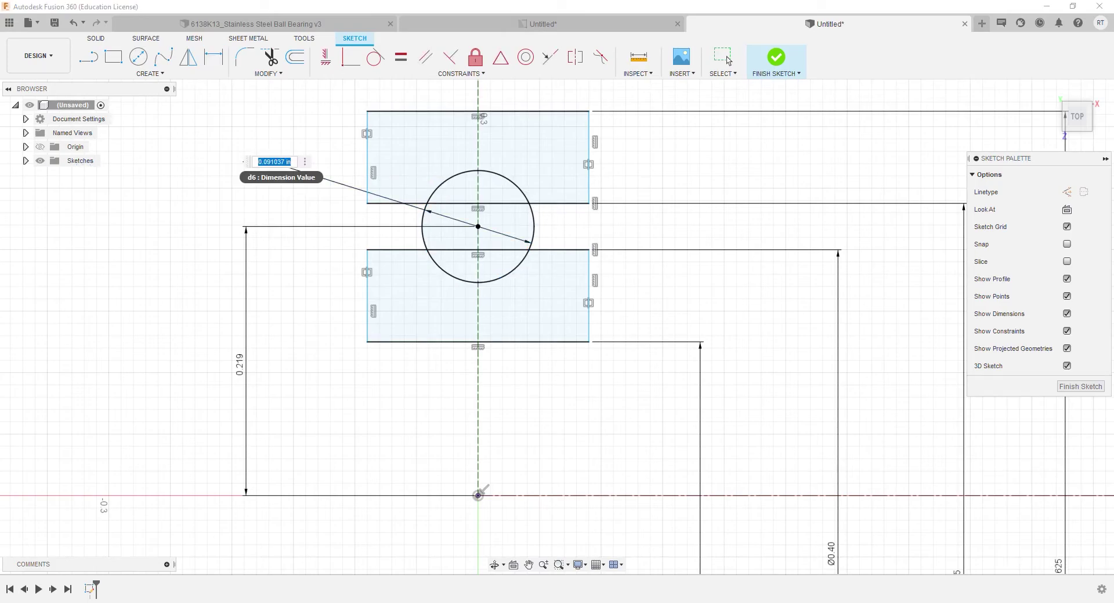
{"action": "key", "text": "BackSpace"}
{"action": "key", "text": "Return"}
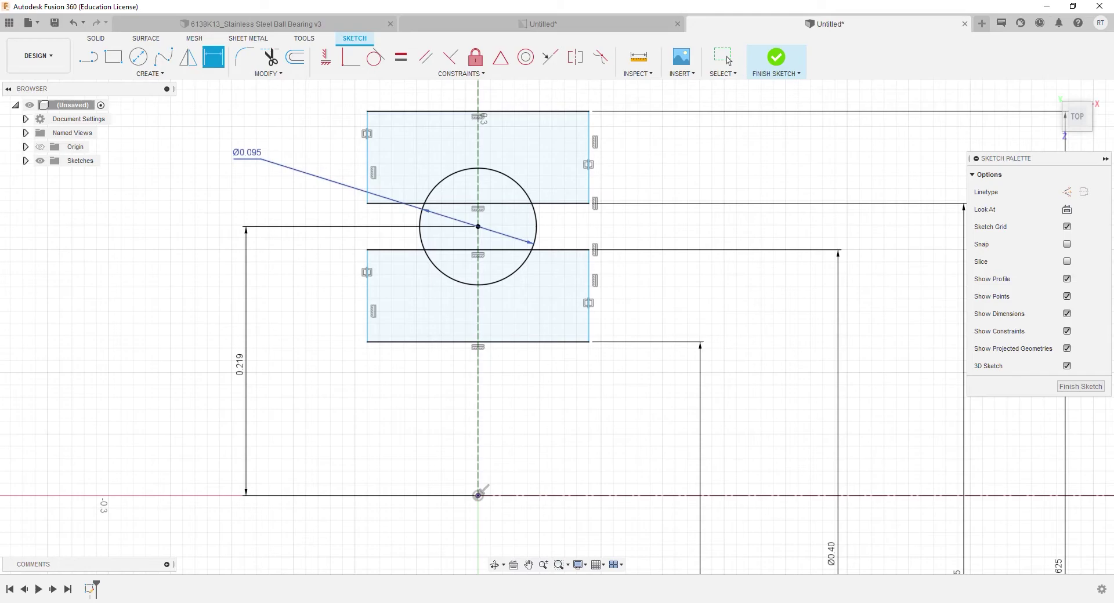
Step: Finish the sketch and revolve both rectangle profiles, without the circle area, 360 degrees about the horizontal centerline as new bodies
{"action": "scroll", "coordinate": [450, 239], "scroll_direction": "down", "scroll_amount": 1}
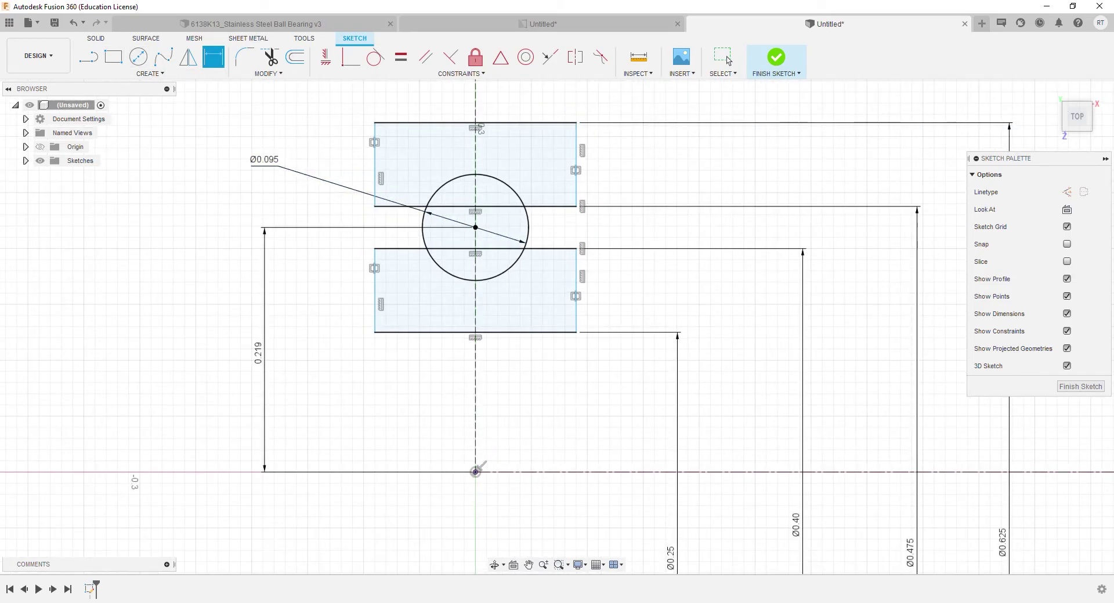
{"action": "left_click", "coordinate": [776, 57]}
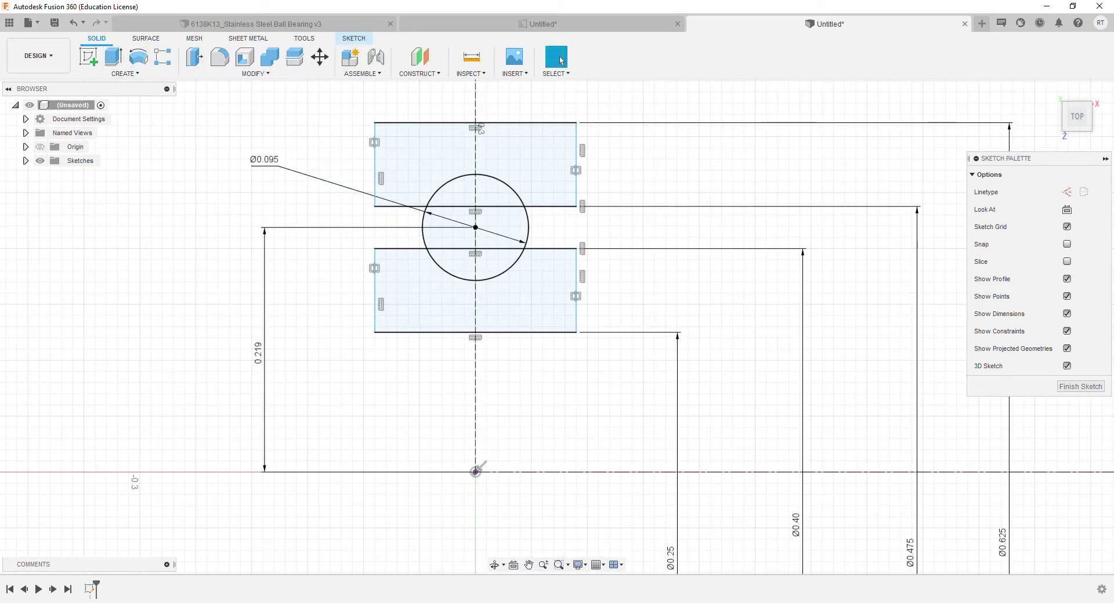
{"action": "left_click", "coordinate": [523, 156]}
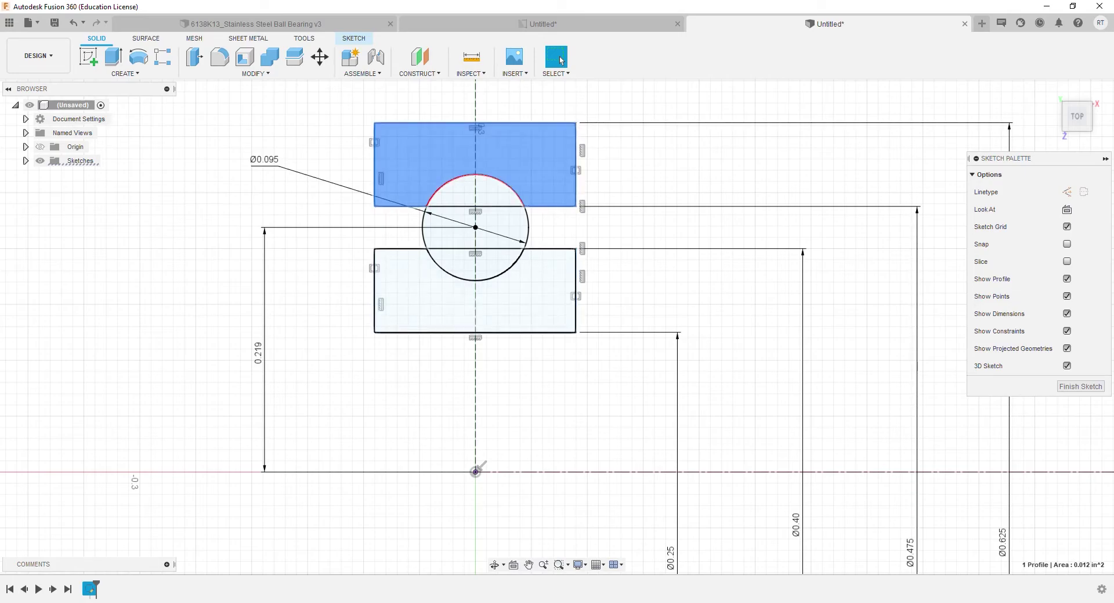
{"action": "left_click", "coordinate": [522, 302], "text": "ctrl"}
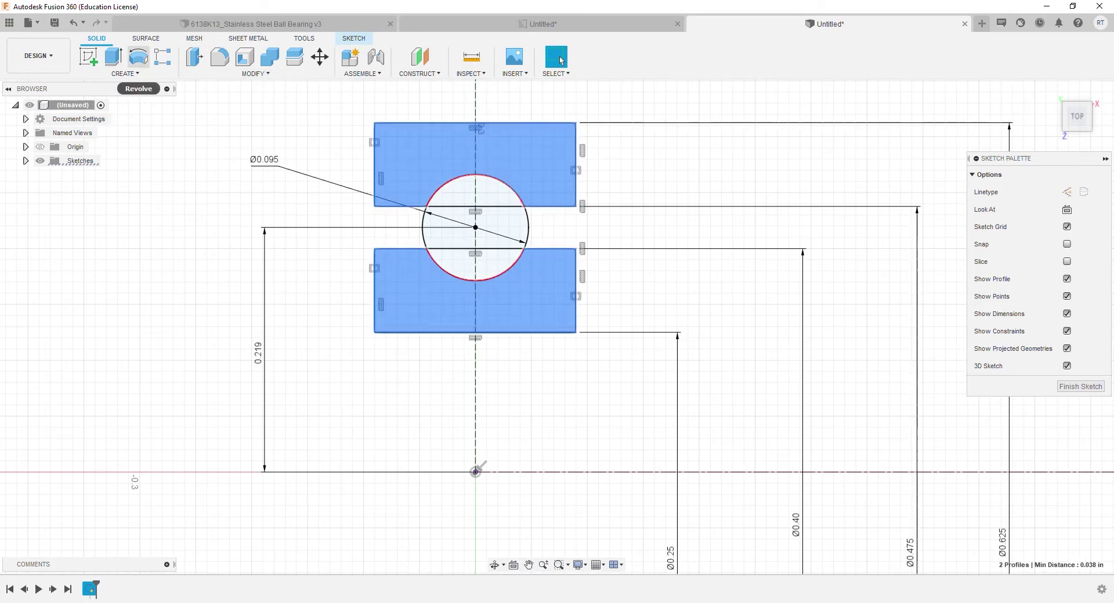
{"action": "left_click", "coordinate": [138, 57]}
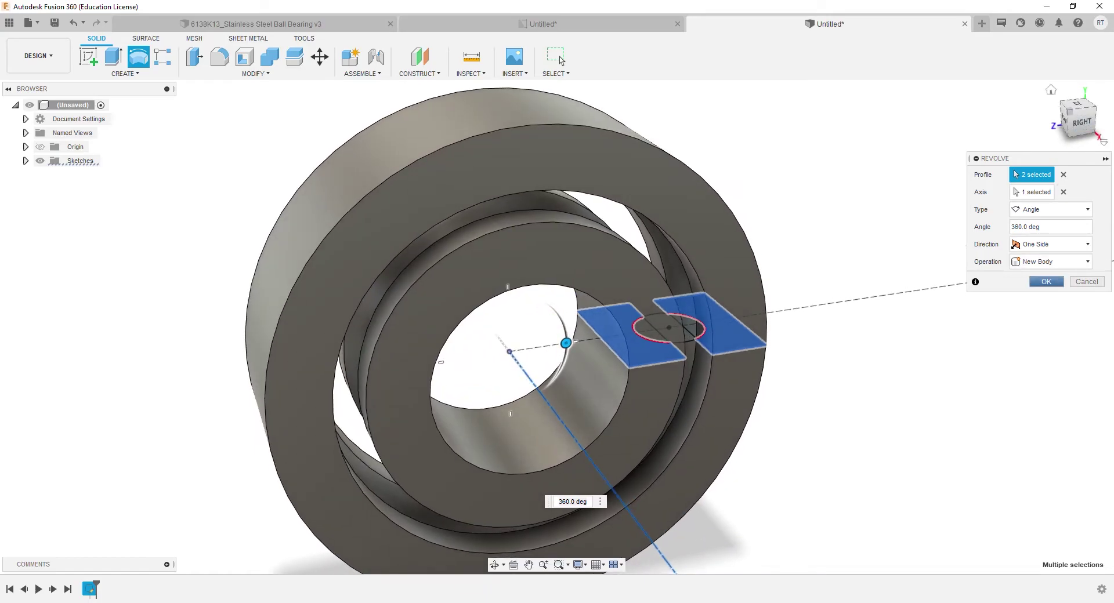
{"action": "key", "text": "Return"}
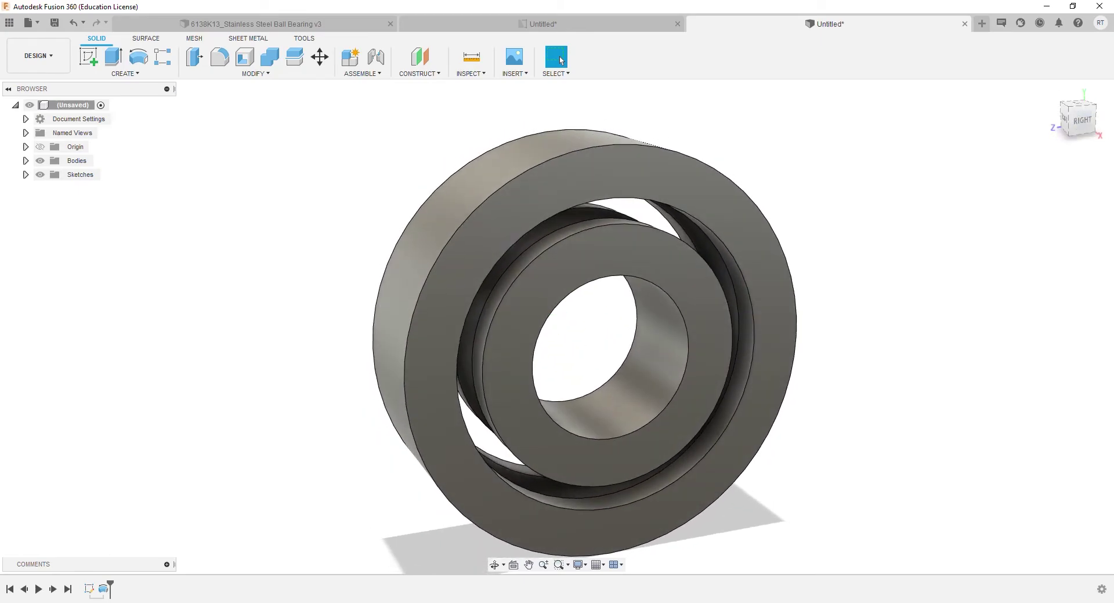
Step: Start a new sketch on the vertical XY plane through the bearing's axis and slice the bodies at that plane
{"action": "key", "text": "c"}
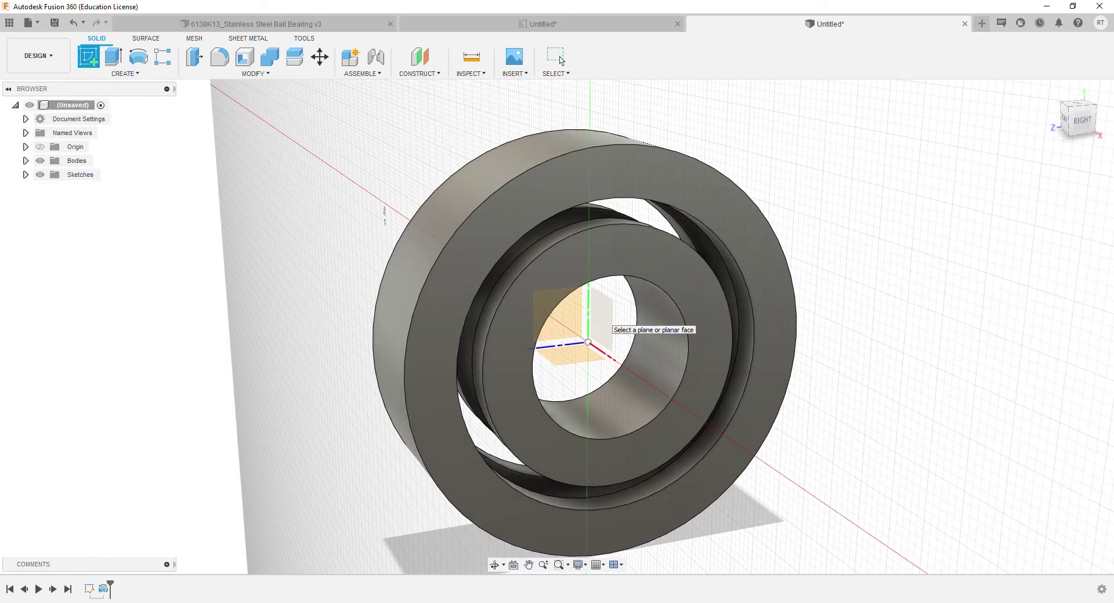
{"action": "left_click", "coordinate": [601, 319]}
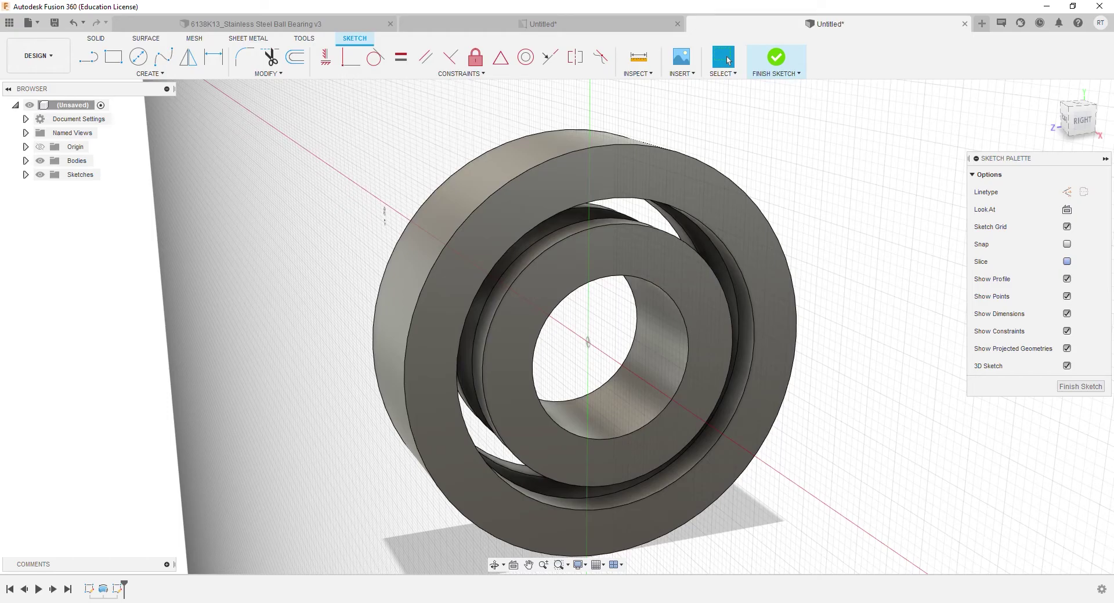
{"action": "key", "text": "F6"}
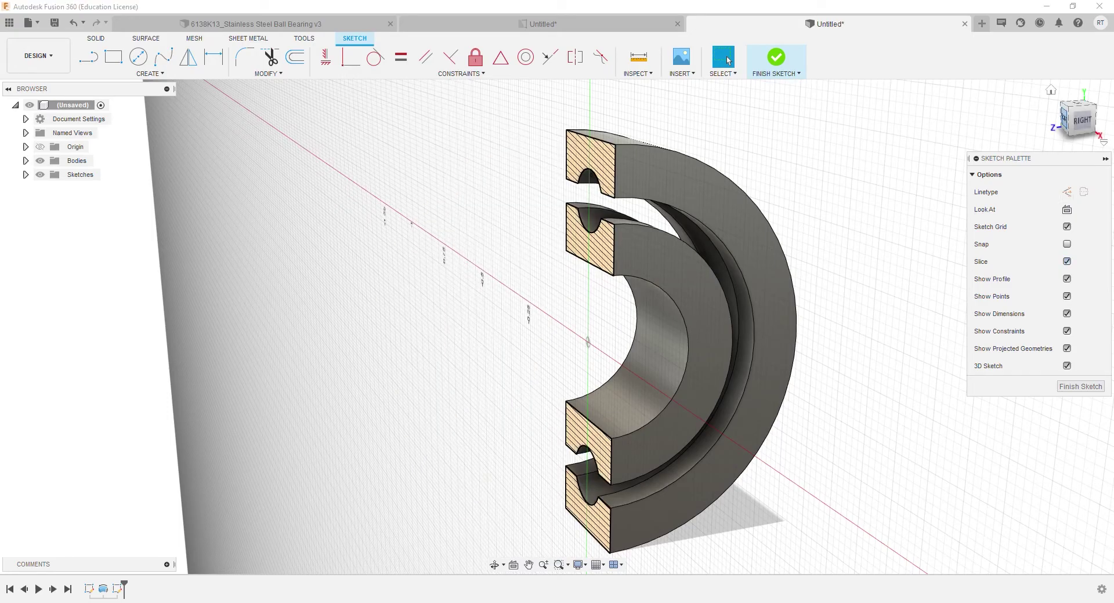
Step: Sketch a center-diameter circle in the ball groove between the inner and outer rings
{"action": "left_click", "coordinate": [1064, 118]}
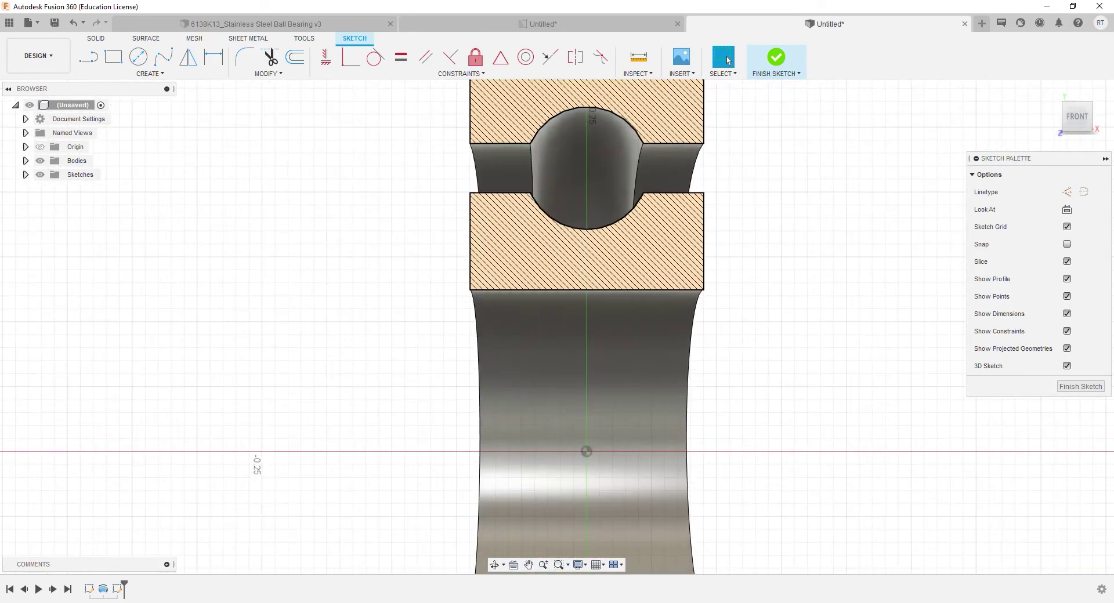
{"action": "key", "text": "c"}
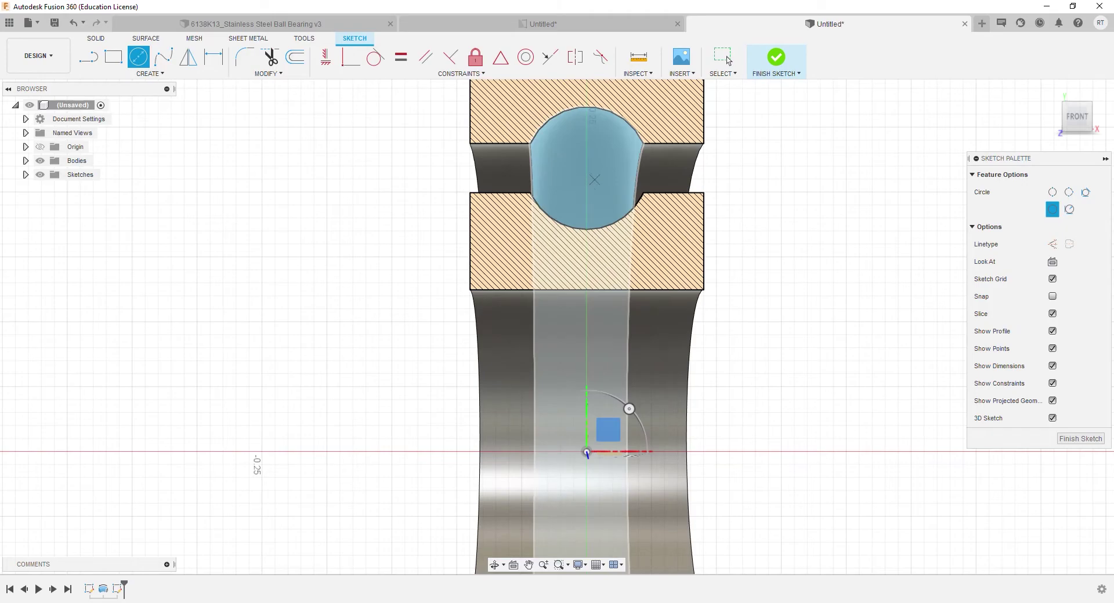
{"action": "left_click", "coordinate": [594, 177]}
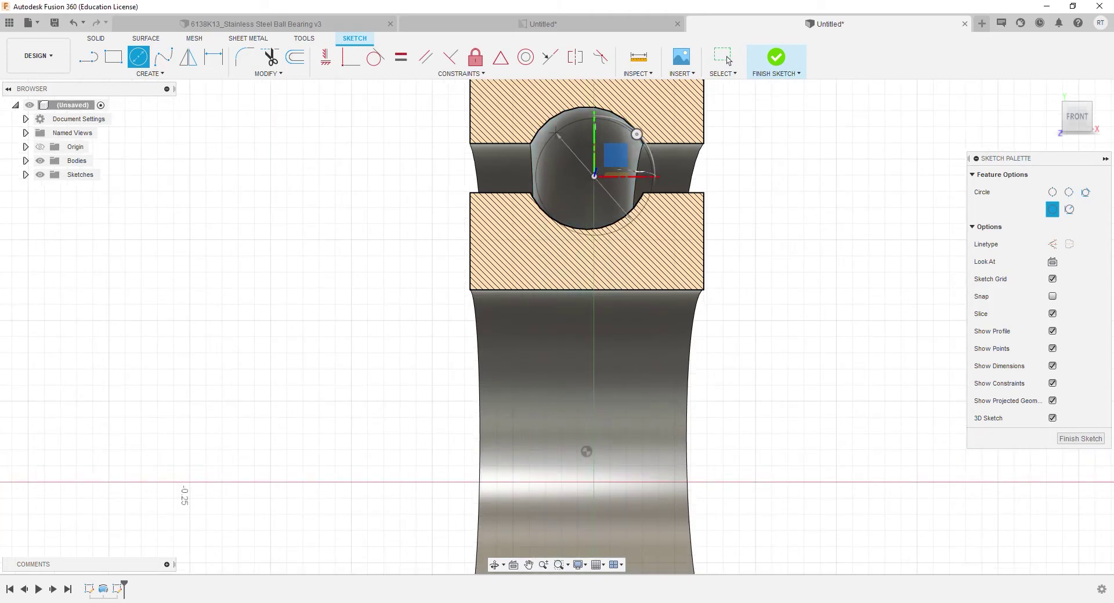
{"action": "left_click", "coordinate": [556, 132]}
{"action": "left_click", "coordinate": [728, 60]}
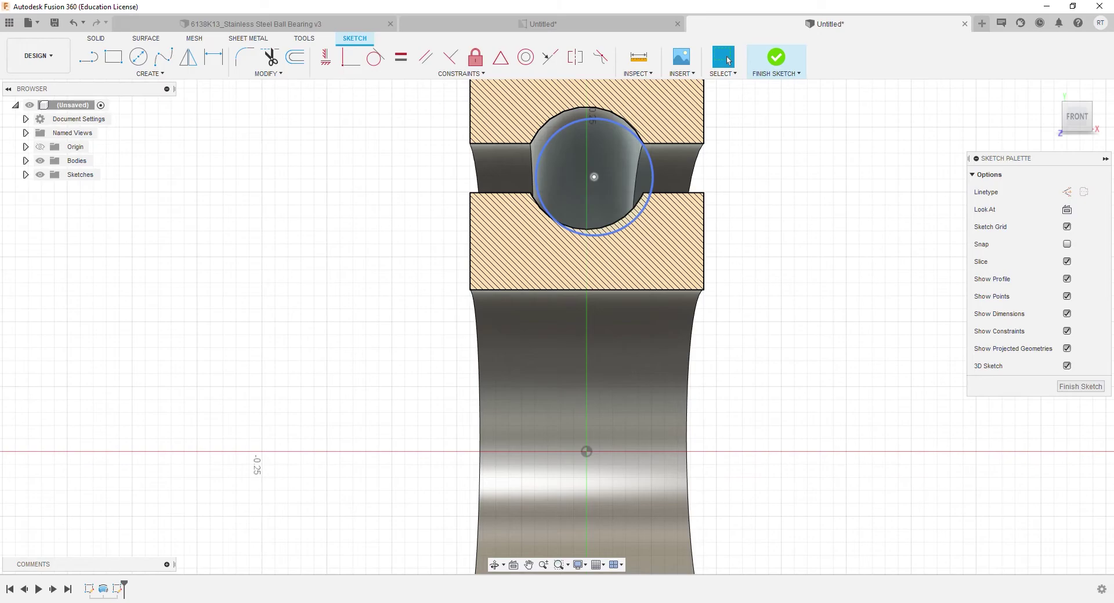
Step: Constrain the circle's center to lie vertically above the origin
{"action": "left_click", "coordinate": [326, 57]}
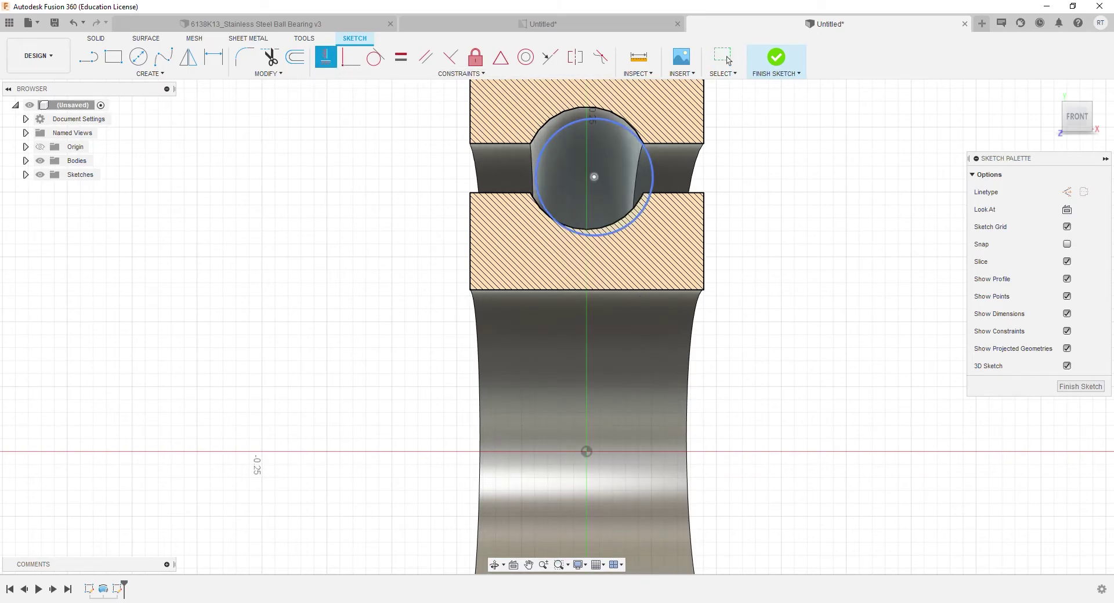
{"action": "left_click", "coordinate": [587, 451]}
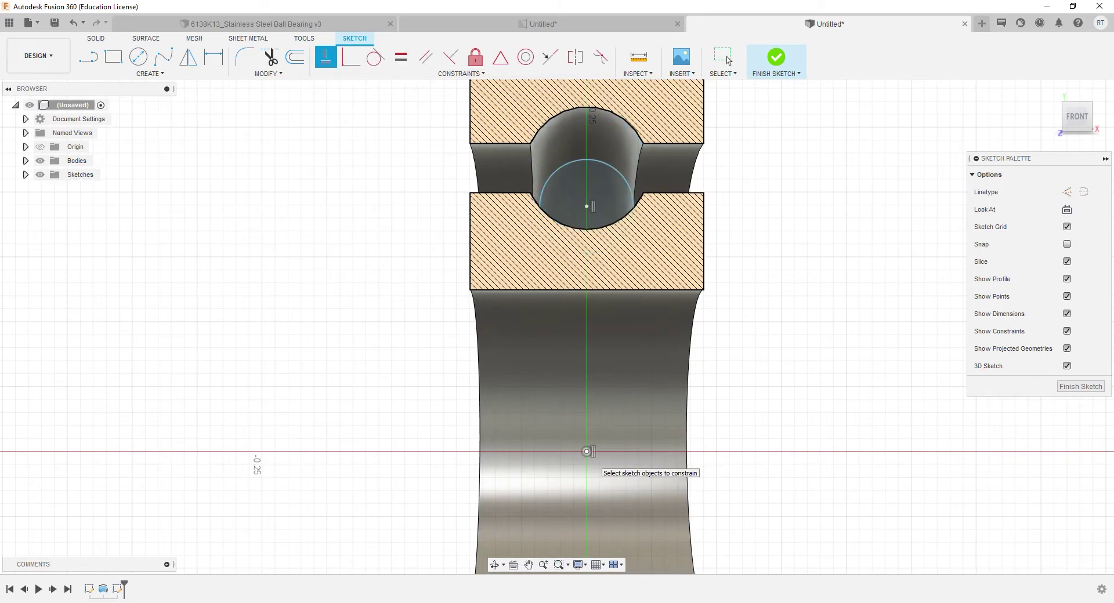
{"action": "left_click", "coordinate": [727, 60]}
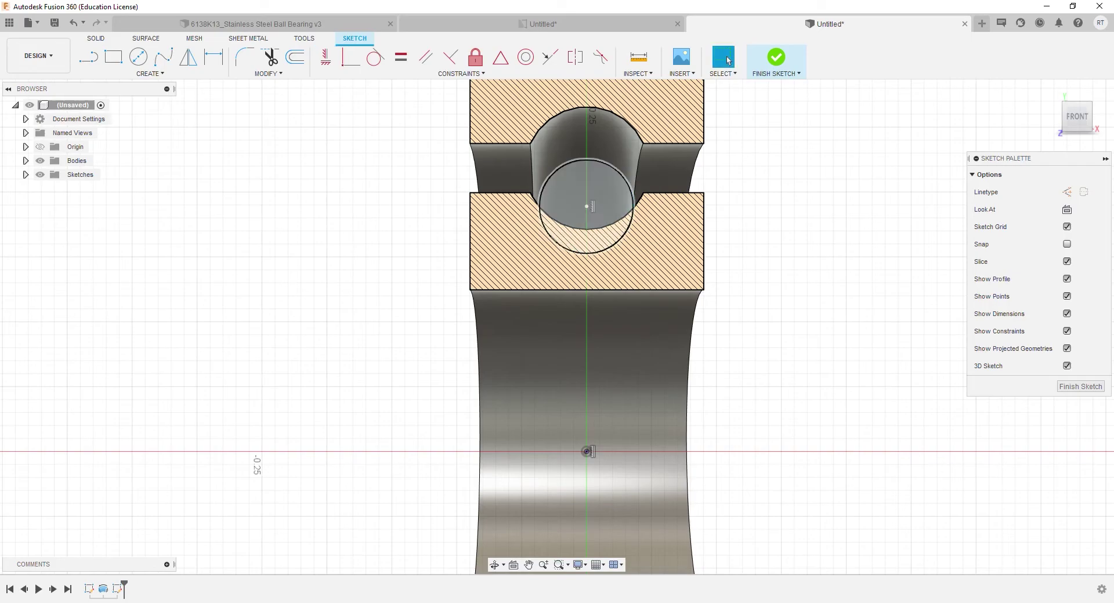
Step: Dimension the circle's center 0.219 in vertically from the origin
{"action": "key", "text": "c"}
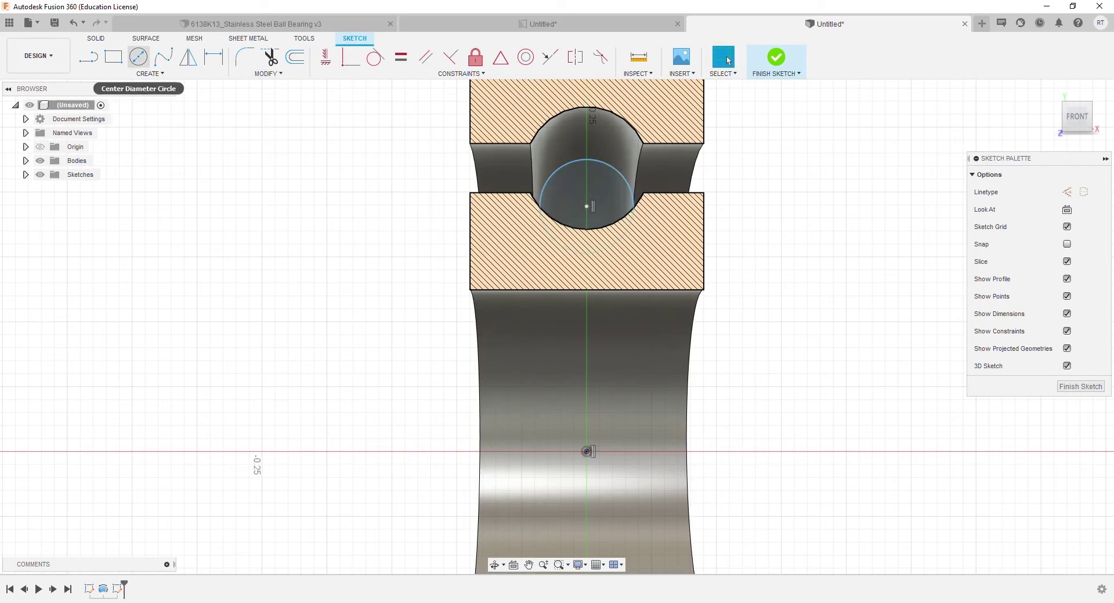
{"action": "key", "text": "d"}
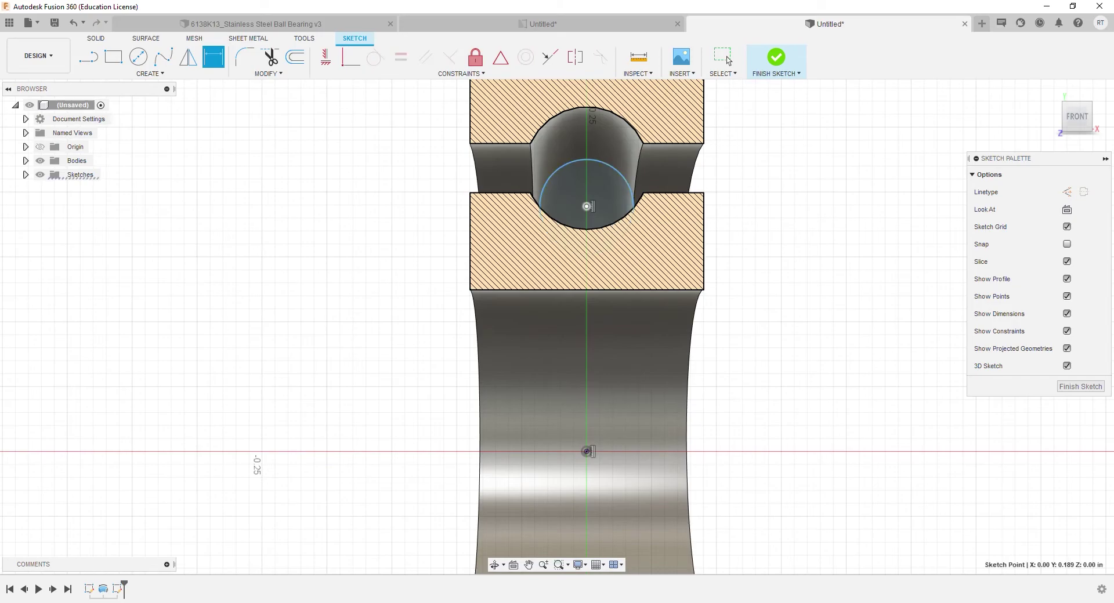
{"action": "left_click", "coordinate": [587, 451]}
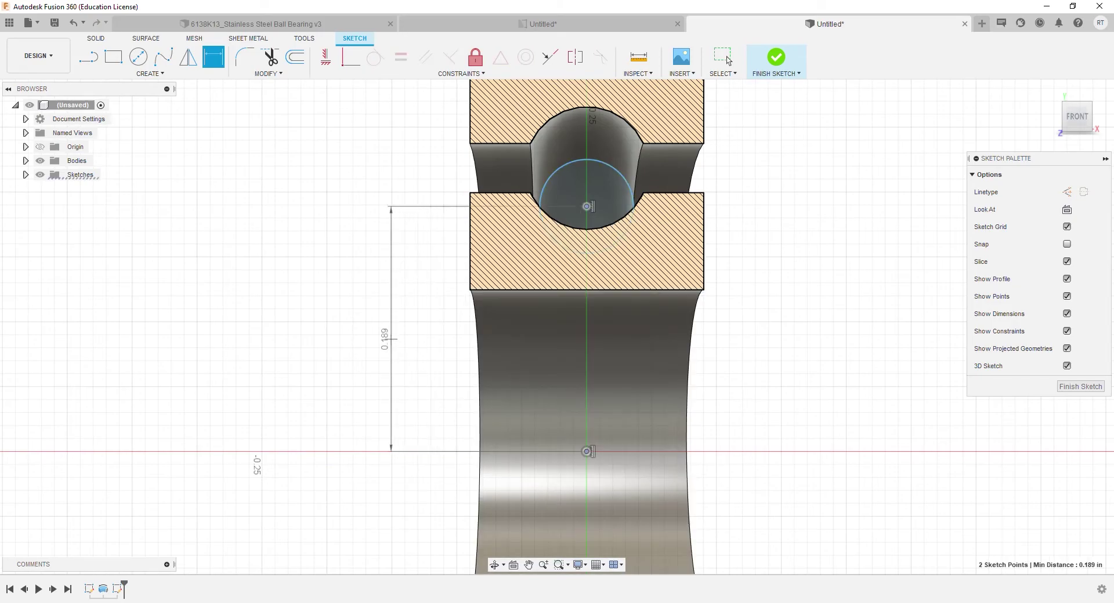
{"action": "left_click", "coordinate": [388, 342]}
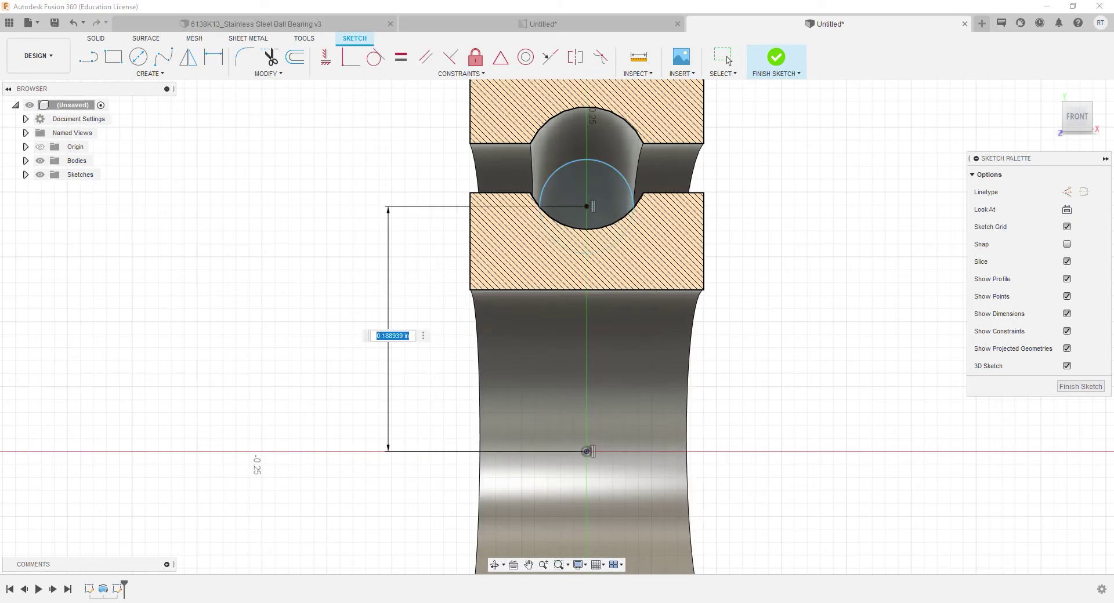
{"action": "key", "text": "BackSpace"}
{"action": "key", "text": "Return"}
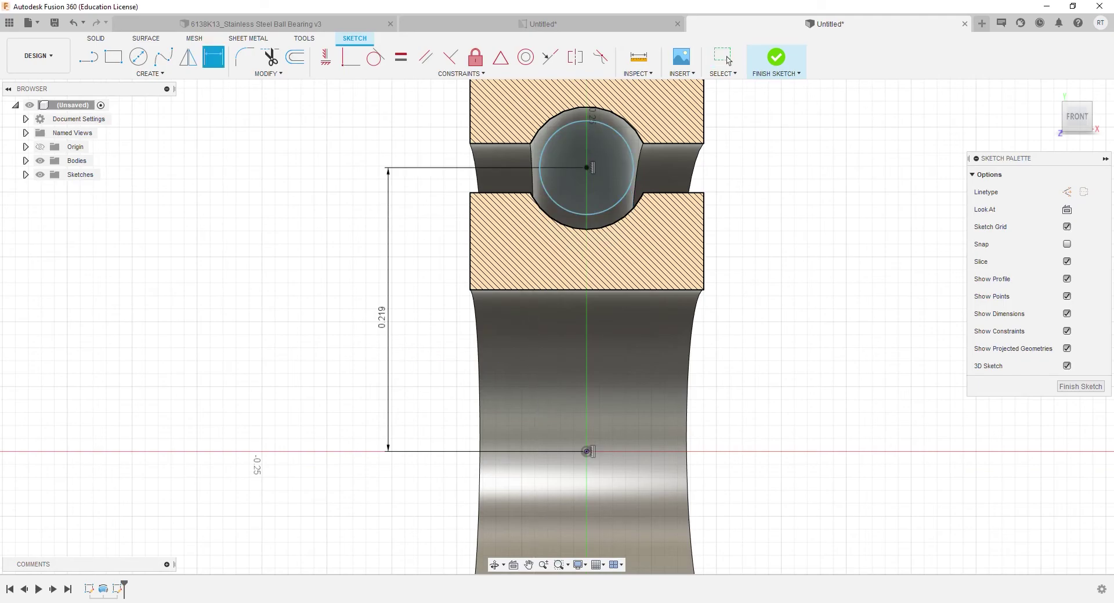
Step: Set the groove circle's diameter to 0.095 in, placing the dimension outside the ring section
{"action": "left_click", "coordinate": [634, 166]}
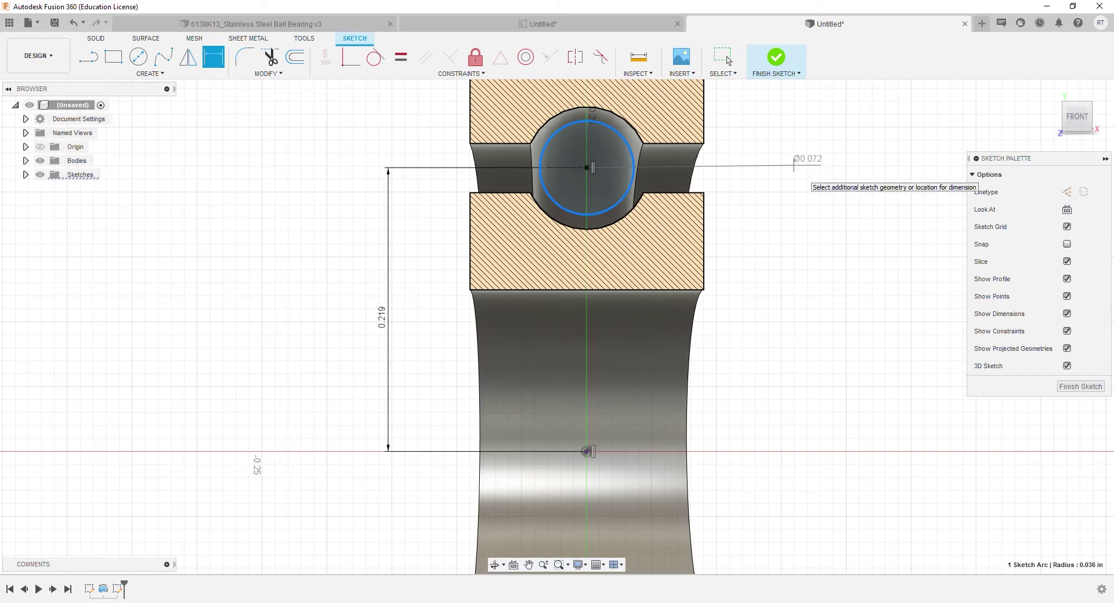
{"action": "left_click", "coordinate": [807, 165]}
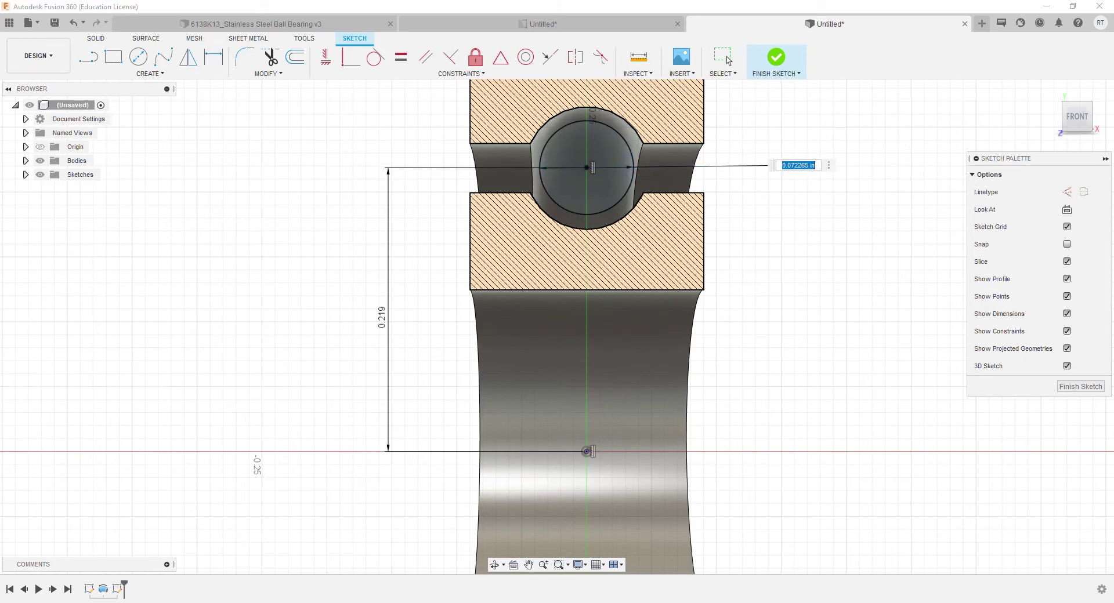
{"action": "key", "text": "BackSpace"}
{"action": "key", "text": "Return"}
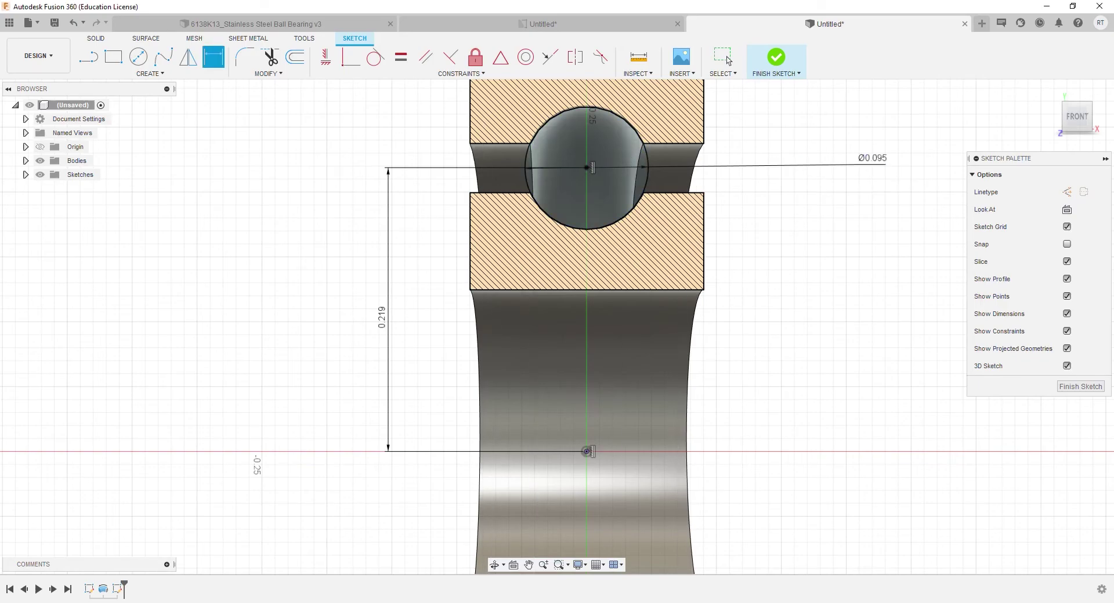
Step: Draw a vertical line across the circle's full 0.095 in diameter, through its center, to split it into two halves
{"action": "key", "text": "l"}
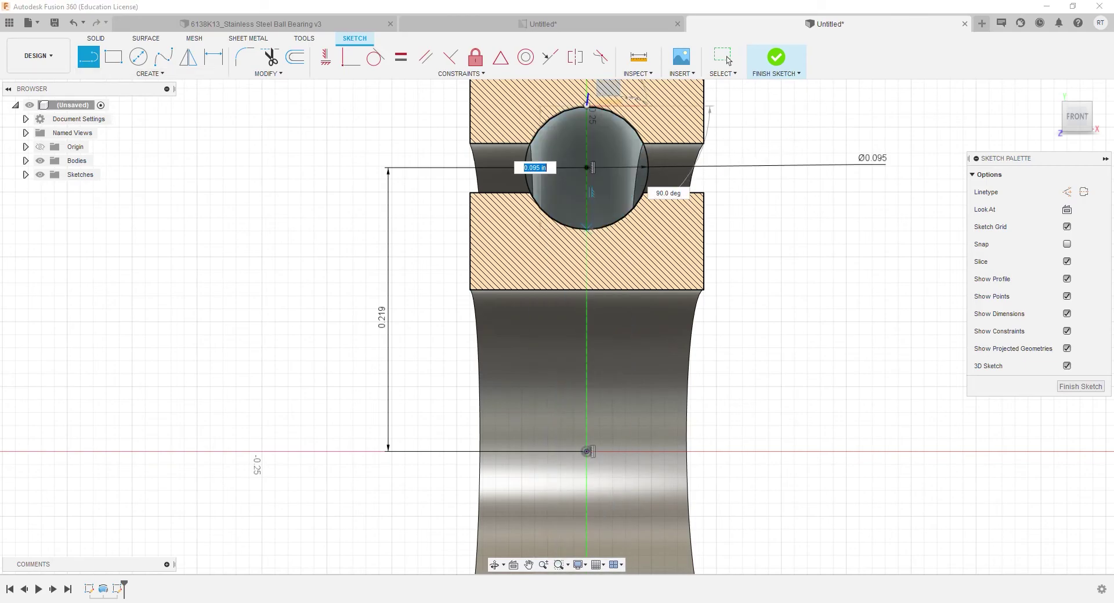
{"action": "left_click", "coordinate": [727, 59]}
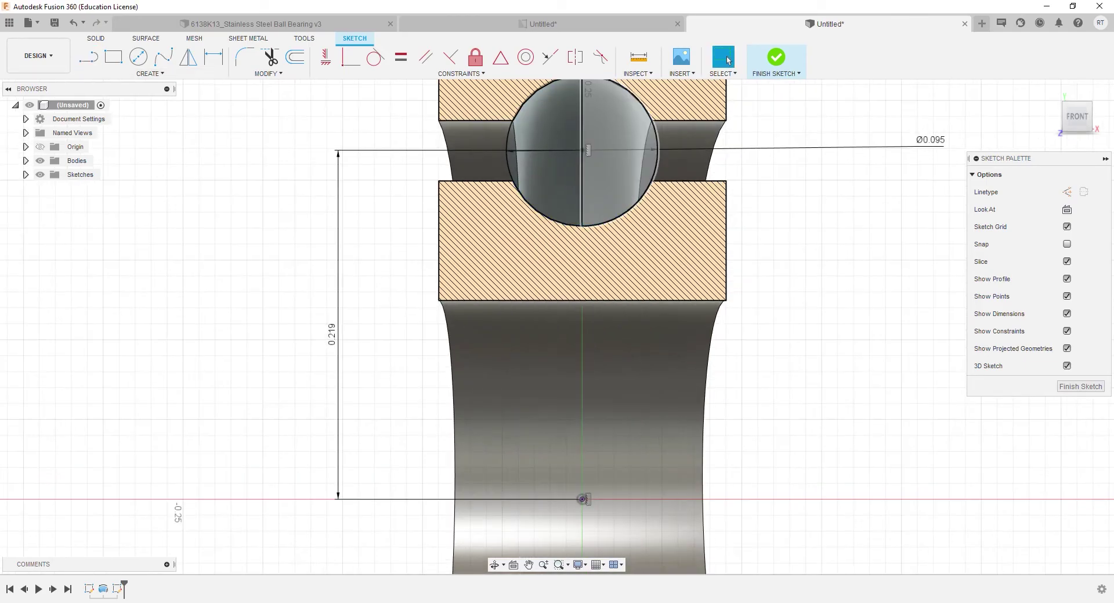
{"action": "scroll", "coordinate": [708, 128], "scroll_direction": "up", "scroll_amount": 2}
{"action": "middle_click_drag", "start_coordinate": [709, 128], "coordinate": [699, 182]}
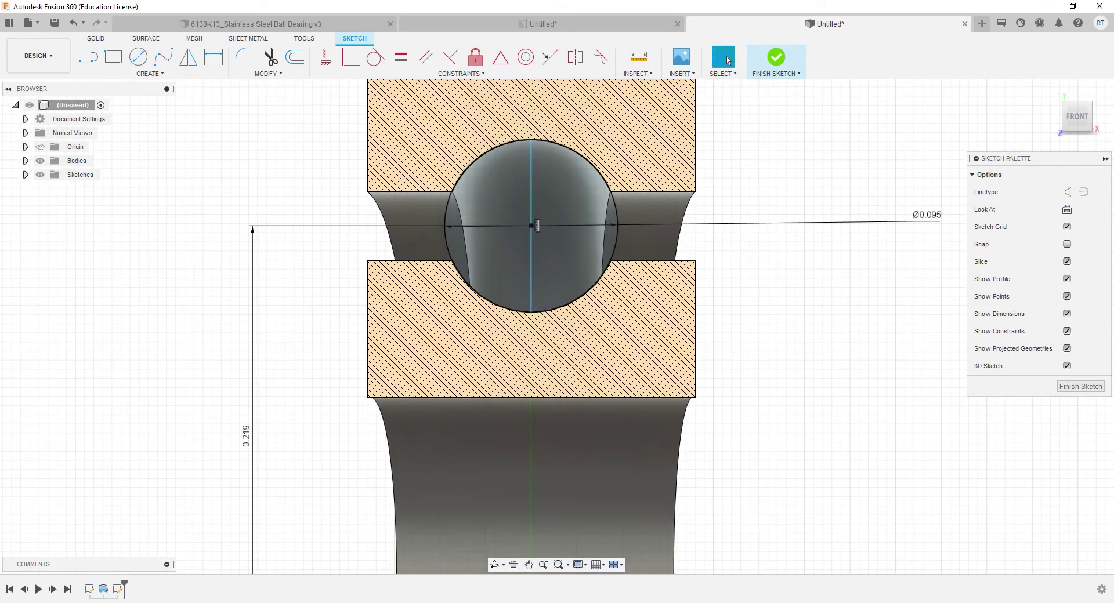
Step: Revolve one half of the circle 360 degrees about the vertical dividing line as a new body to form the ball
{"action": "left_click", "coordinate": [95, 38]}
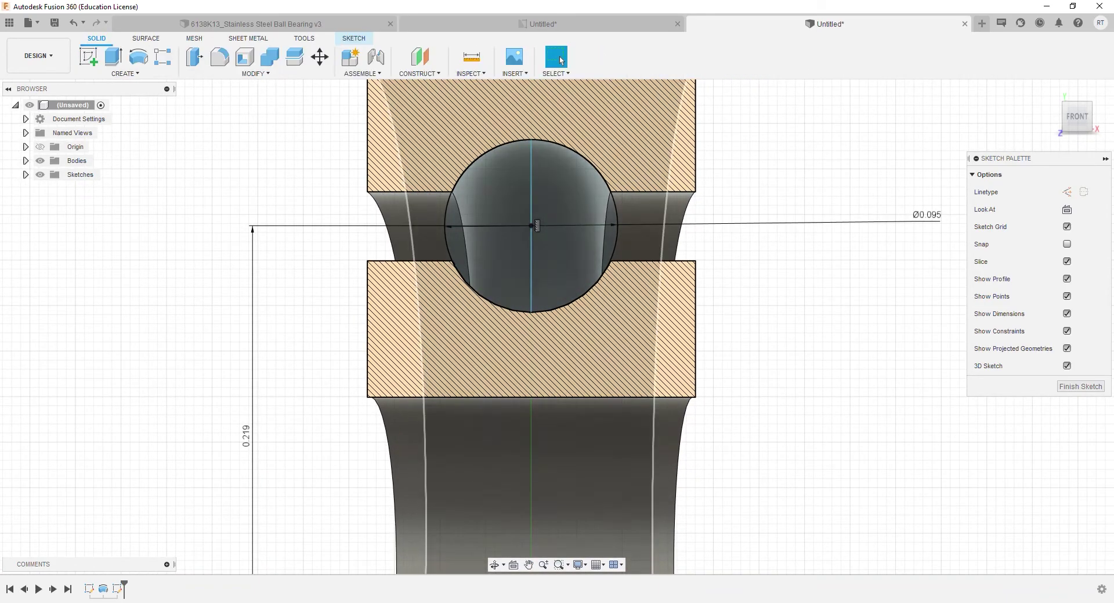
{"action": "left_click", "coordinate": [574, 226]}
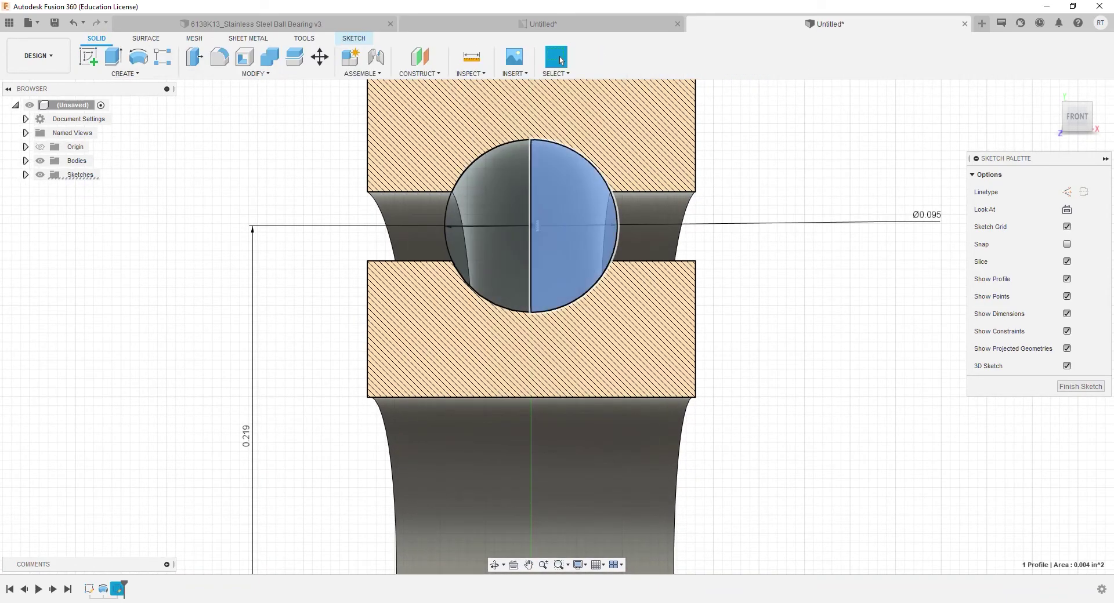
{"action": "left_click", "coordinate": [138, 57]}
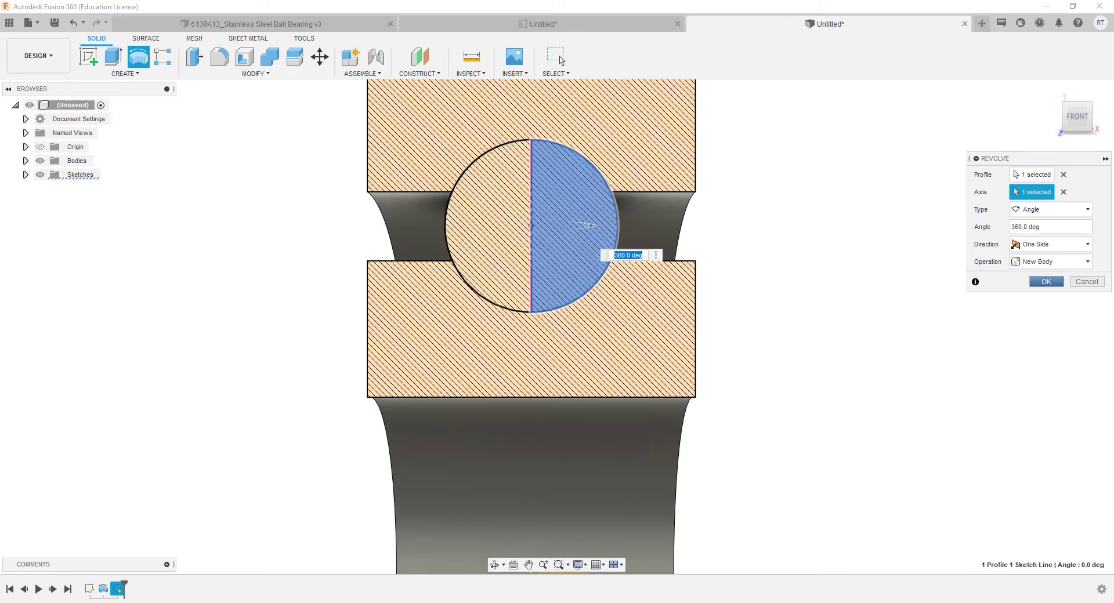
{"action": "key", "text": "Return"}
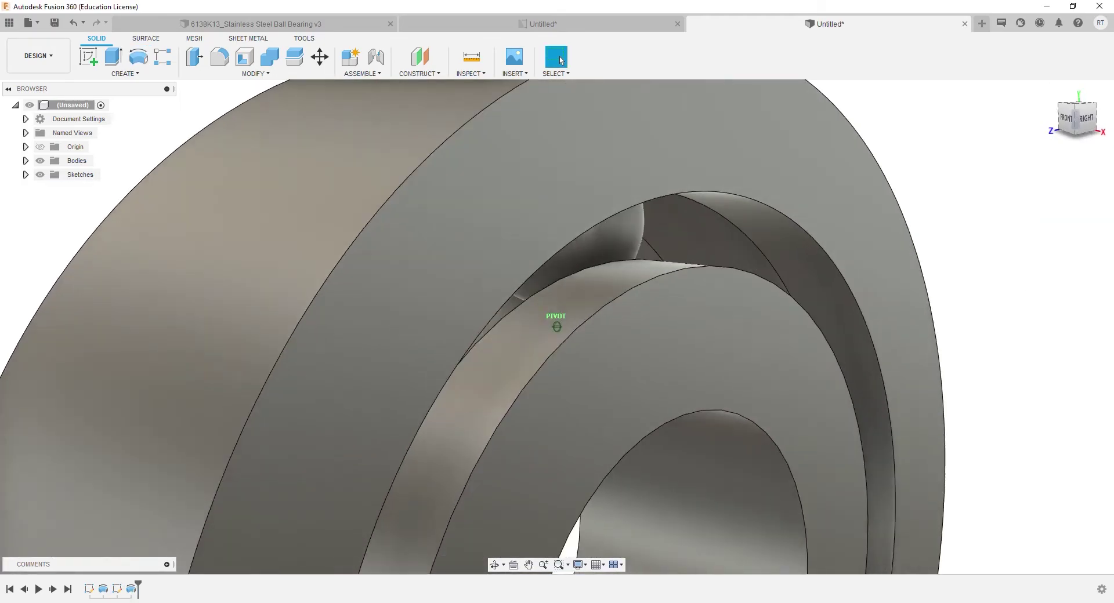
Step: Create a circular pattern of the ball's face around the bearing's X axis with full angular spacing and a quantity of 10
{"action": "middle_click_drag", "start_coordinate": [1021, 304], "coordinate": [917, 304], "text": "shift"}
{"action": "scroll", "coordinate": [916, 304], "scroll_direction": "down", "scroll_amount": 5}
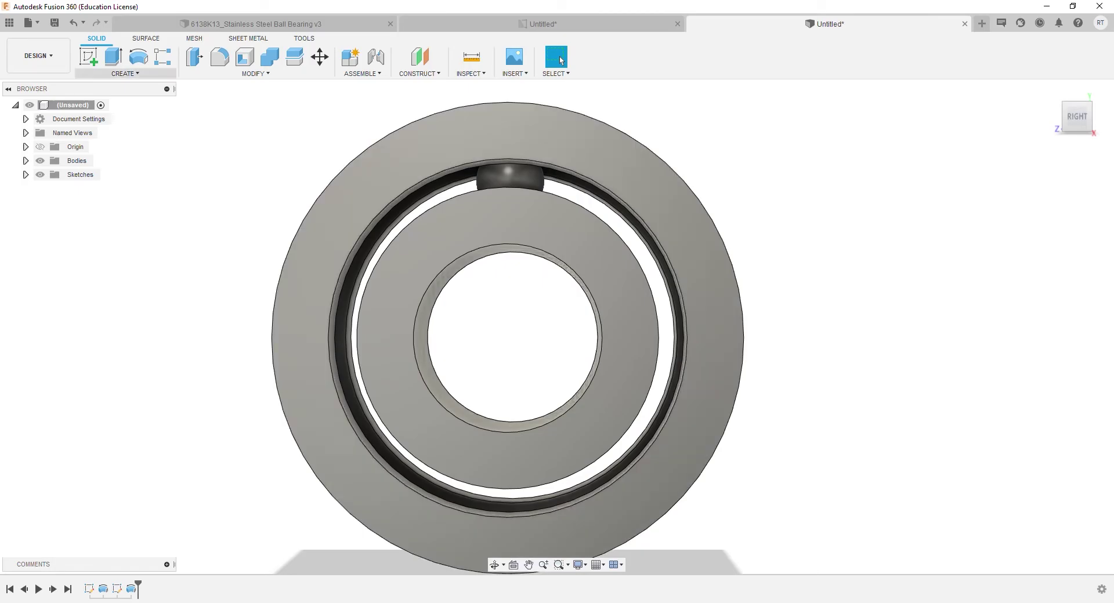
{"action": "left_click", "coordinate": [126, 74]}
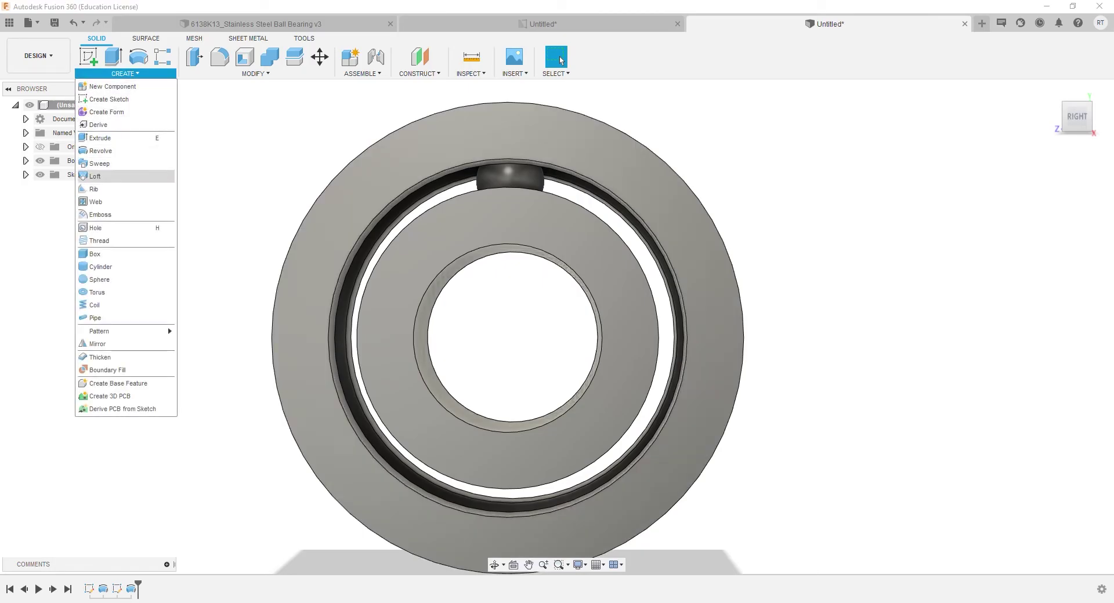
{"action": "mouse_move", "coordinate": [126, 331]}
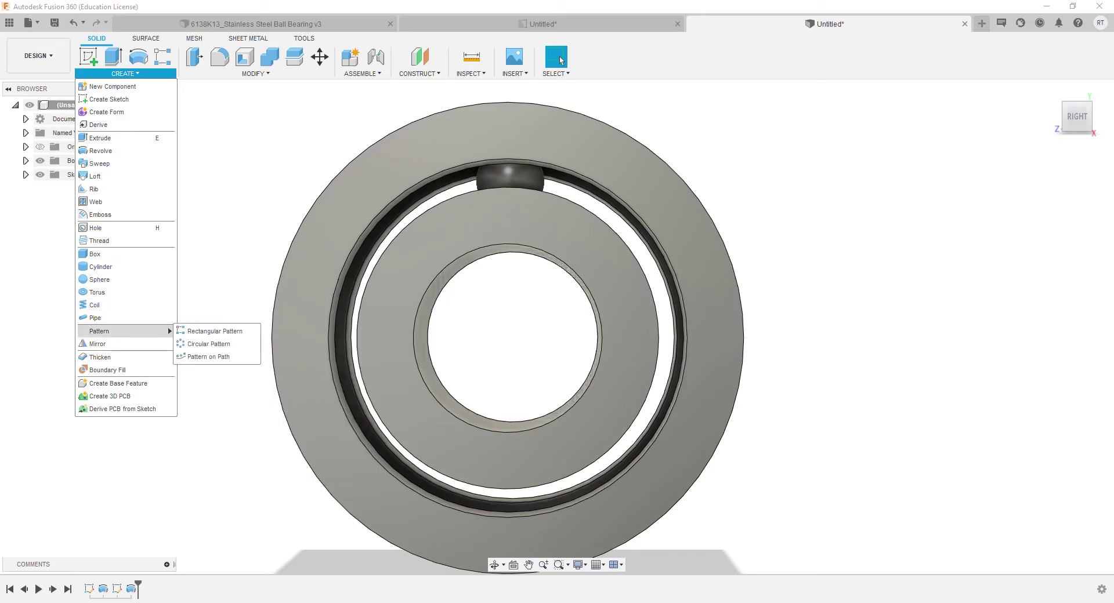
{"action": "left_click", "coordinate": [209, 344]}
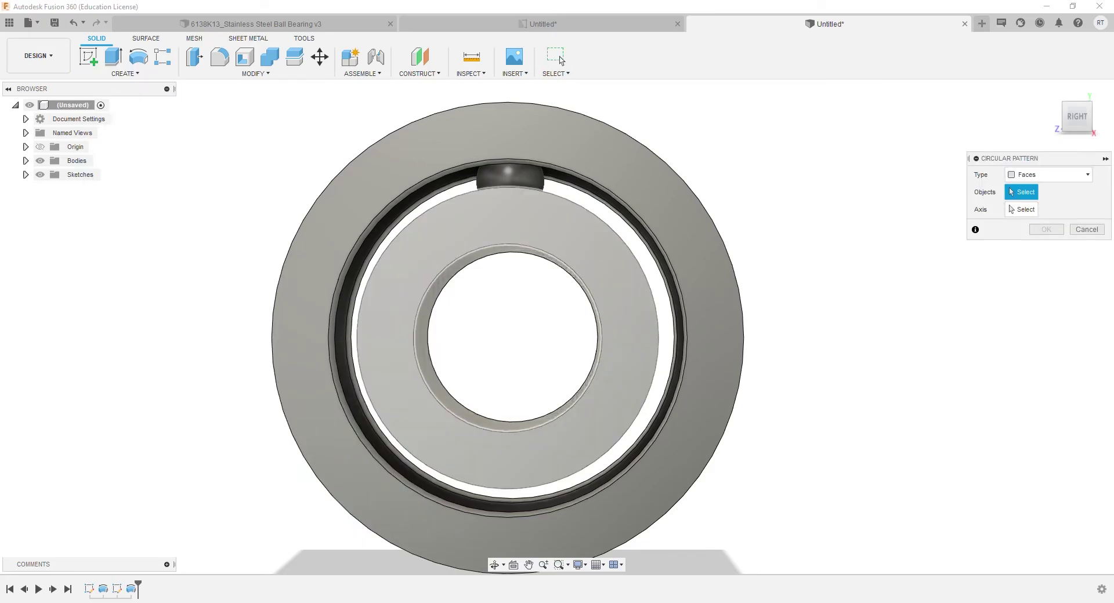
{"action": "left_click", "coordinate": [510, 180]}
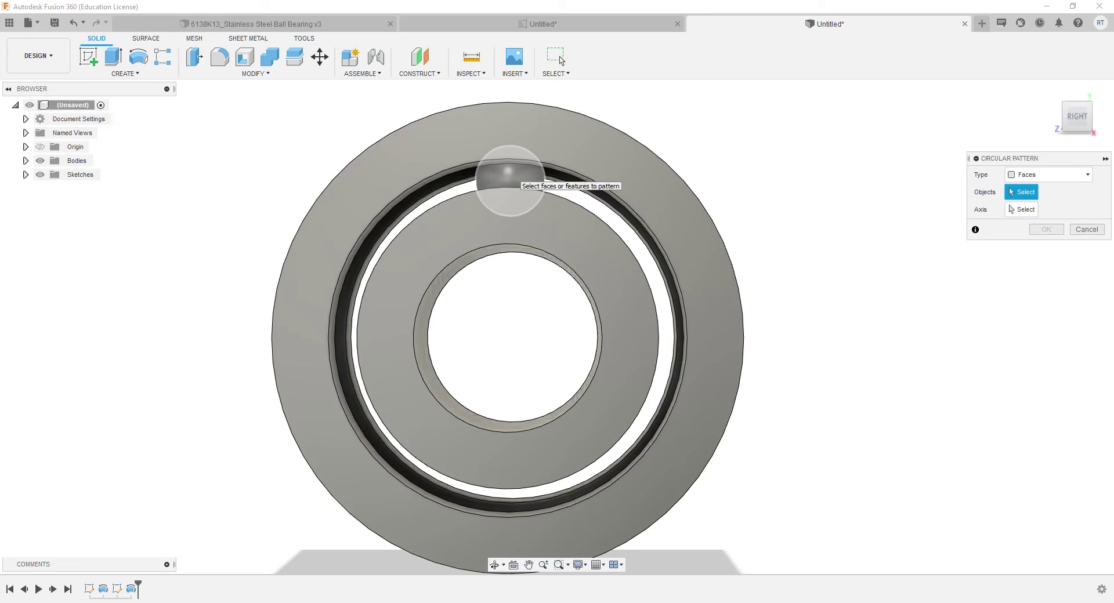
{"action": "left_click", "coordinate": [509, 180]}
{"action": "left_click", "coordinate": [1021, 209]}
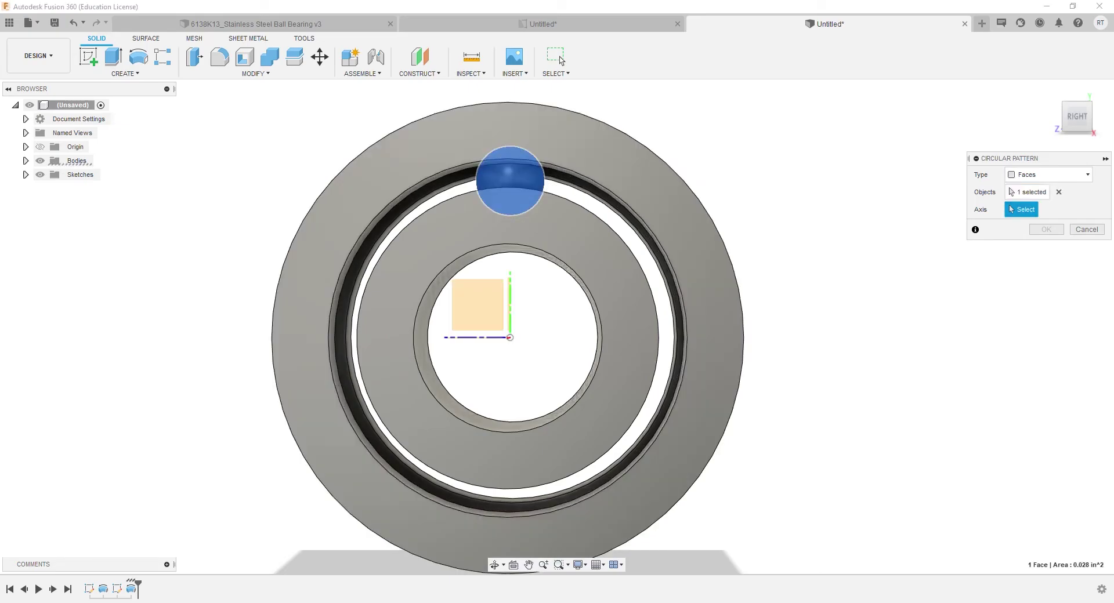
{"action": "left_click_drag", "start_coordinate": [1077, 116], "coordinate": [1047, 129]}
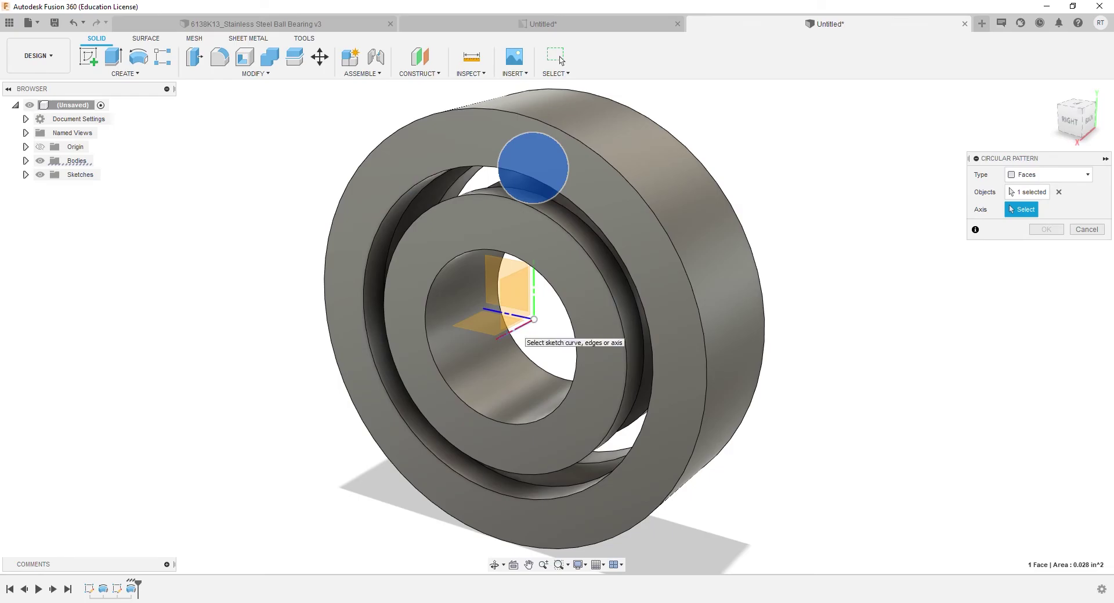
{"action": "left_click", "coordinate": [513, 330]}
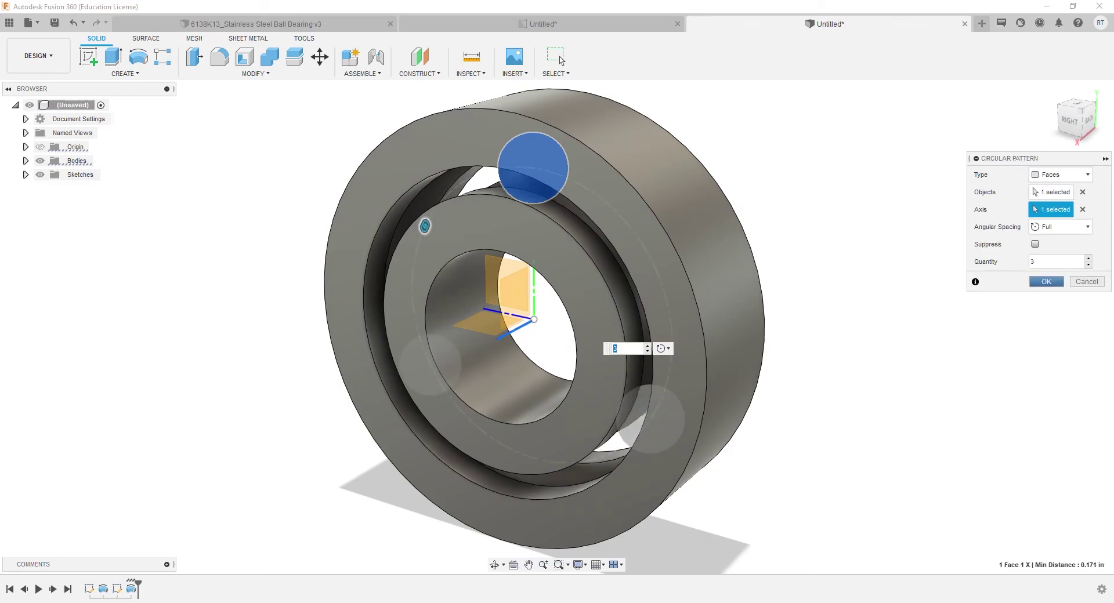
{"action": "key", "text": "Return"}
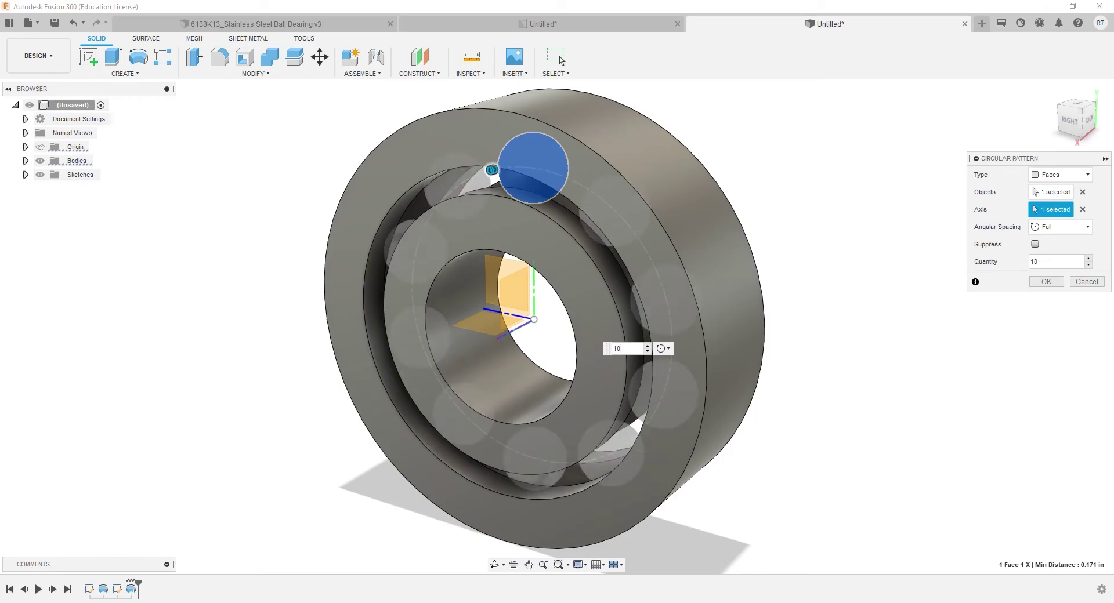
{"action": "key", "text": "Return"}
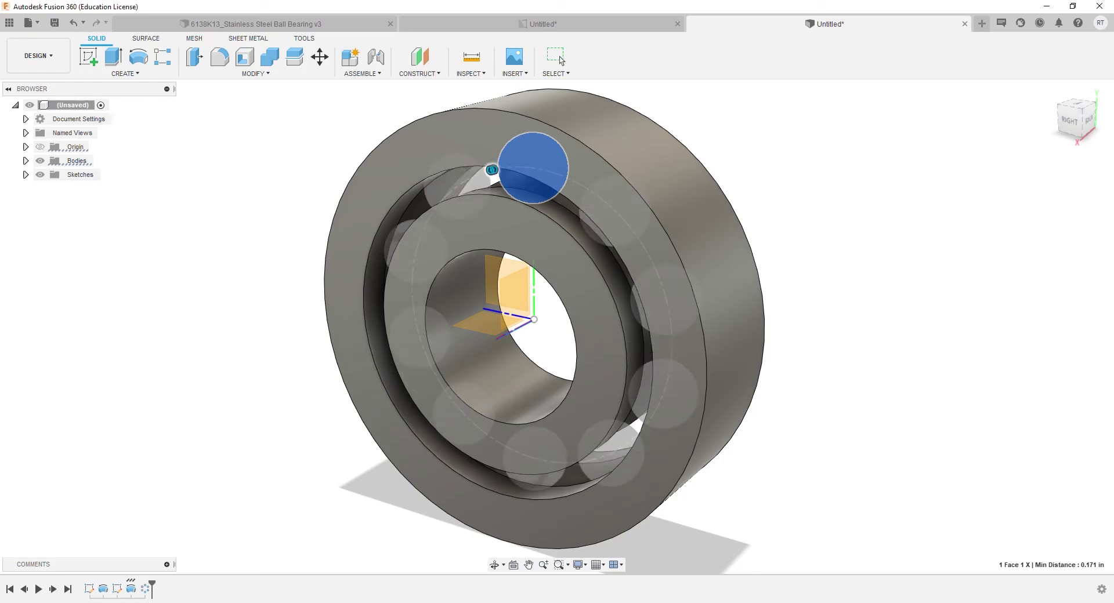
Step: Chamfer the outer ring's two outside edges and the inner ring's two bore edges with an equal distance of 0.0098 in
{"action": "left_click", "coordinate": [1070, 120]}
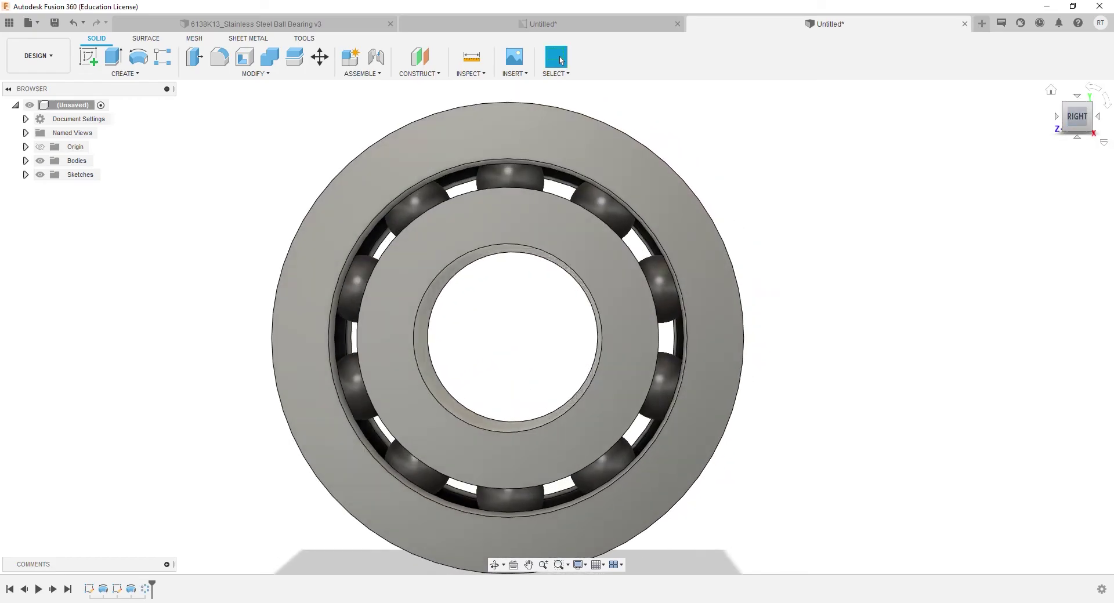
{"action": "mouse_move", "coordinate": [1073, 118]}
{"action": "left_mouse_down"}
{"action": "mouse_move", "coordinate": [1032, 118]}
{"action": "mouse_move", "coordinate": [1023, 156]}
{"action": "mouse_move", "coordinate": [1015, 127]}
{"action": "mouse_move", "coordinate": [934, 124]}
{"action": "mouse_move", "coordinate": [928, 152]}
{"action": "left_mouse_up"}
{"action": "scroll", "coordinate": [989, 159], "scroll_direction": "down", "scroll_amount": 3}
{"action": "middle_click_drag", "start_coordinate": [989, 160], "coordinate": [885, 195]}
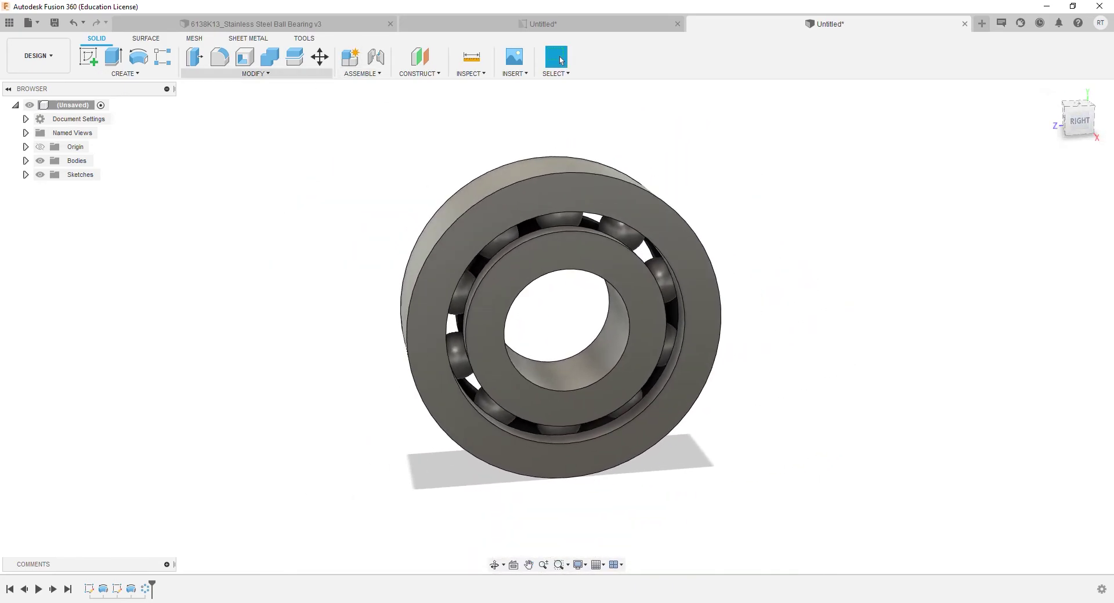
{"action": "left_click", "coordinate": [255, 74]}
{"action": "left_click", "coordinate": [230, 113]}
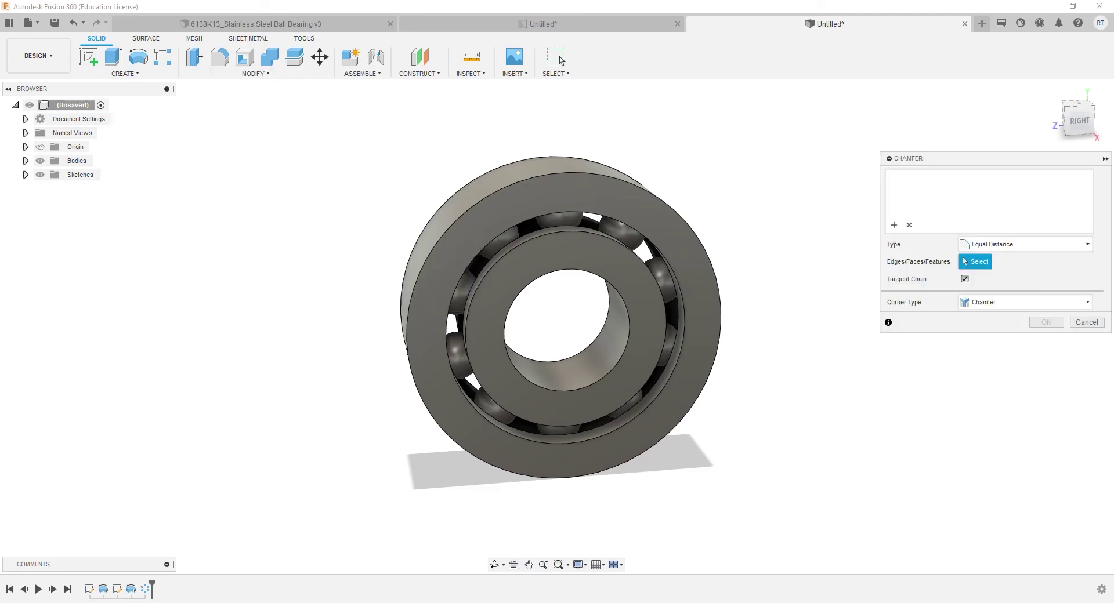
{"action": "left_click", "coordinate": [580, 161]}
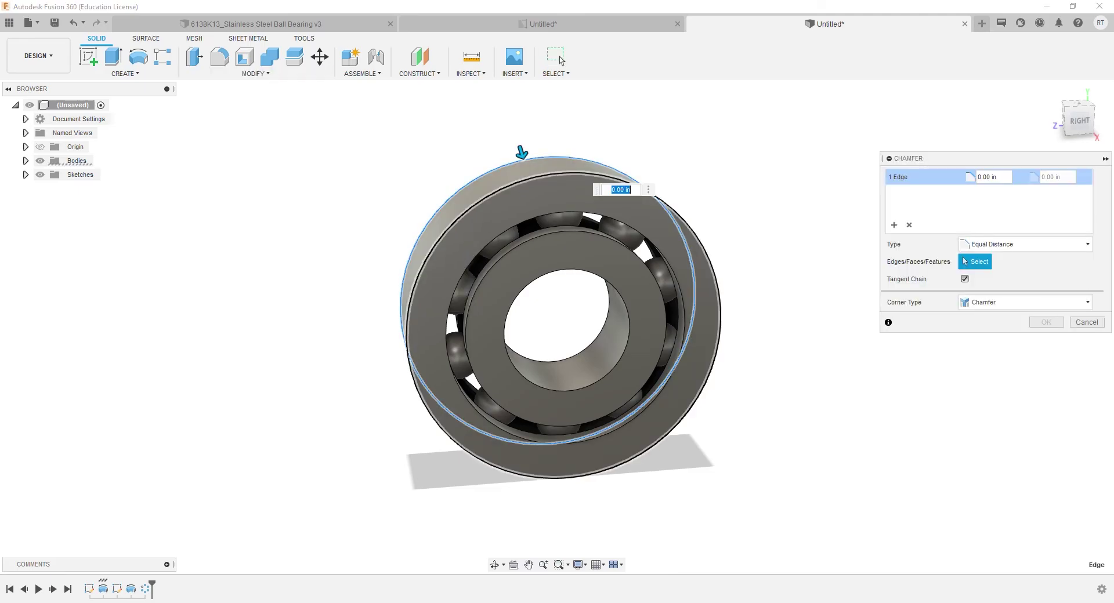
{"action": "left_click", "coordinate": [580, 173]}
{"action": "left_click", "coordinate": [554, 270]}
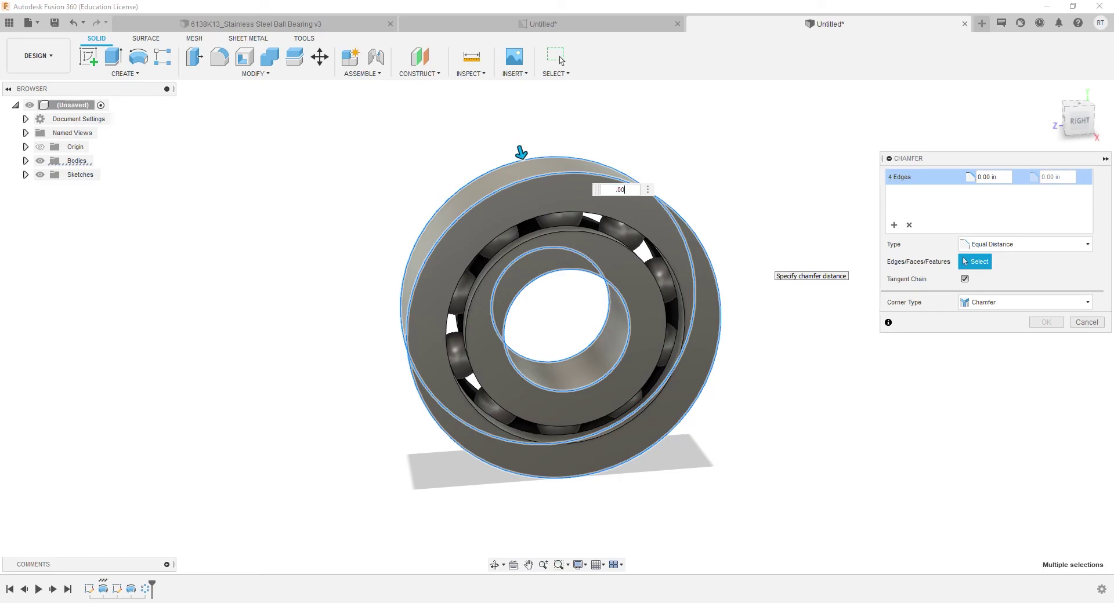
{"action": "key", "text": "Return"}
{"action": "type", "text": "8"}
{"action": "key", "text": "Return"}
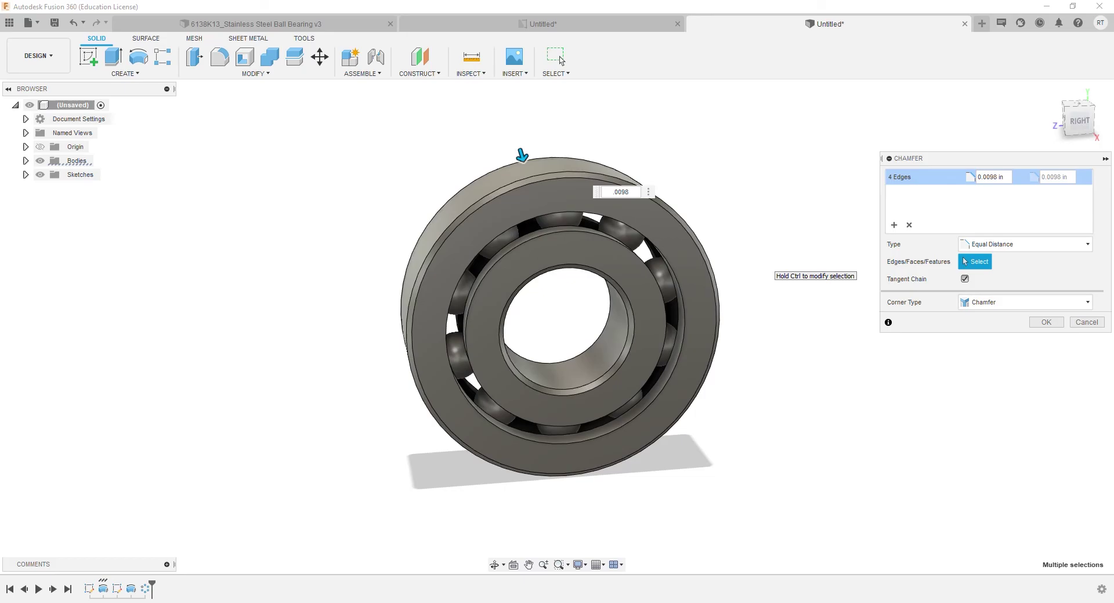
{"action": "left_click", "coordinate": [561, 60]}
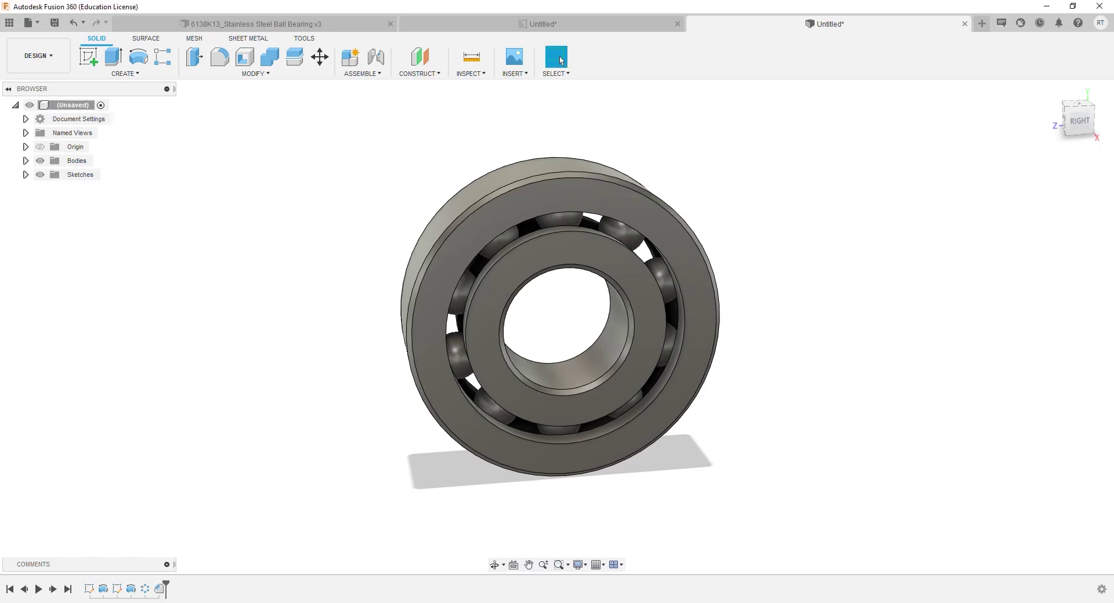
Step: Compare the chamfered bearing with the 6138K13_Stainless Steel Ball Bearing v3 design in corner views, and inspect the new bearing from its right side
{"action": "left_click", "coordinate": [1079, 121]}
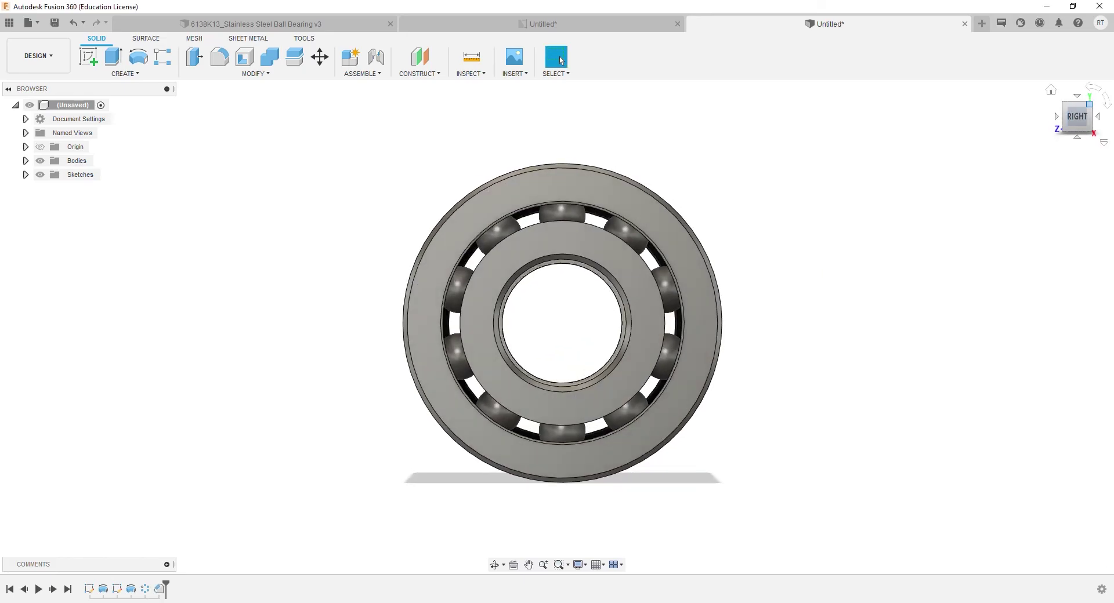
{"action": "left_click", "coordinate": [1089, 104]}
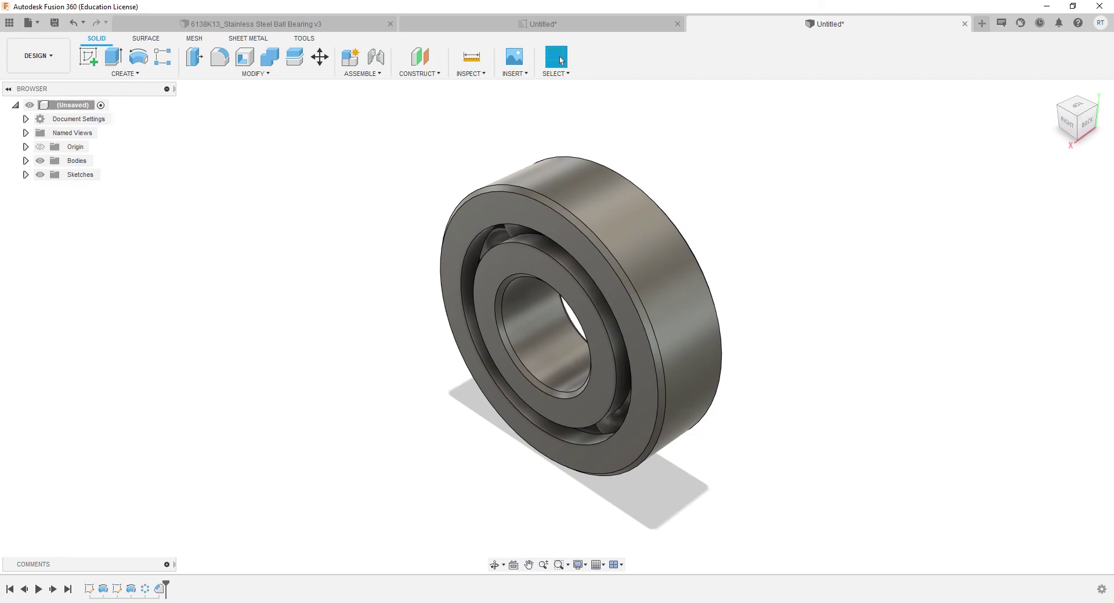
{"action": "key", "text": "ctrl+Tab"}
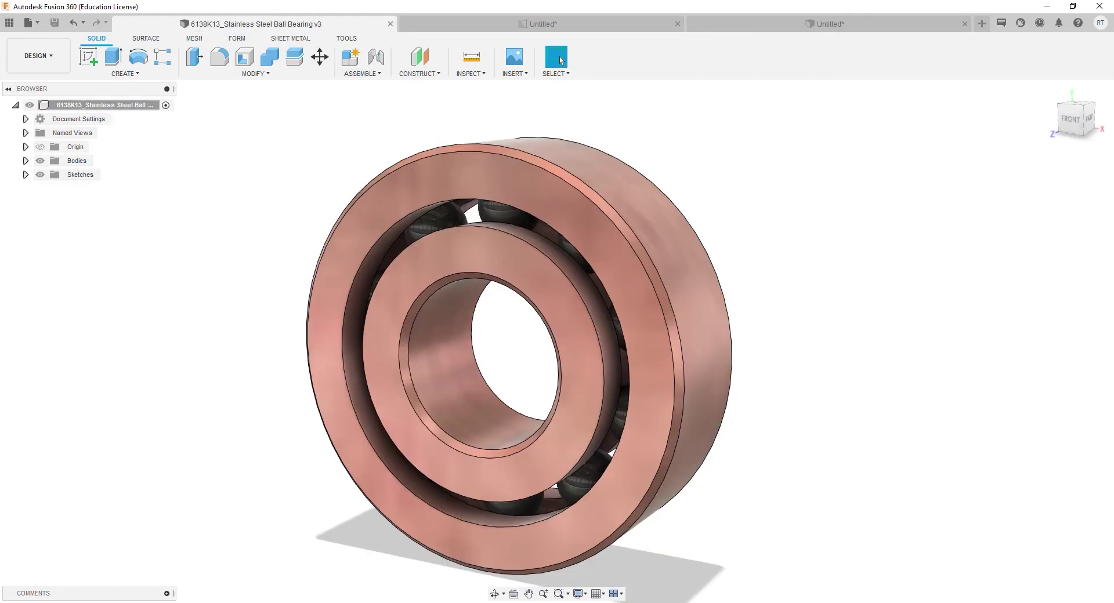
{"action": "left_click", "coordinate": [1084, 105]}
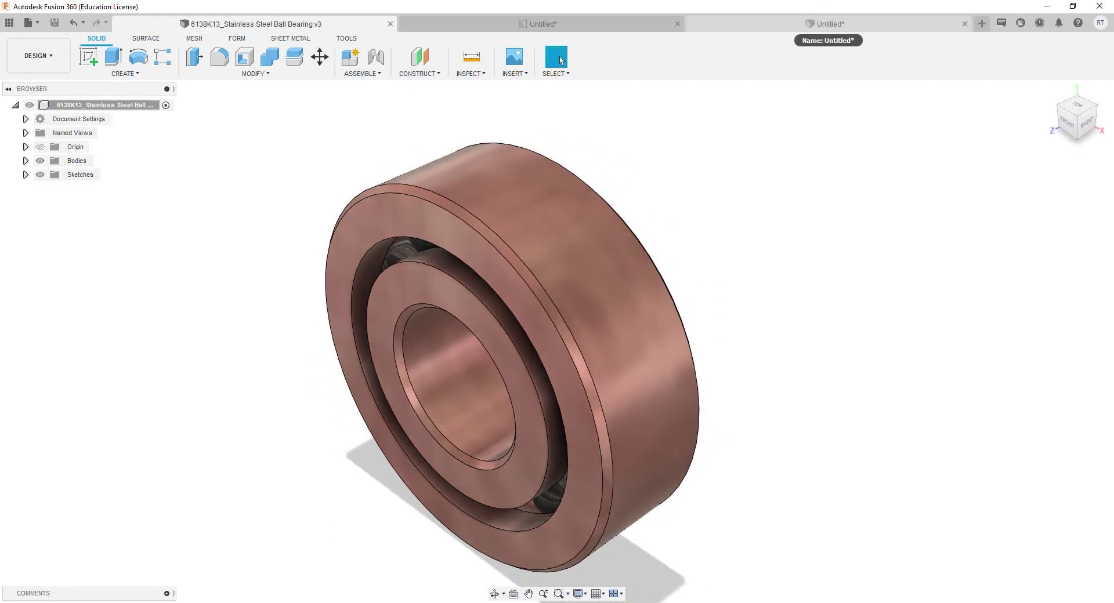
{"action": "key", "text": "ctrl+shift+Tab"}
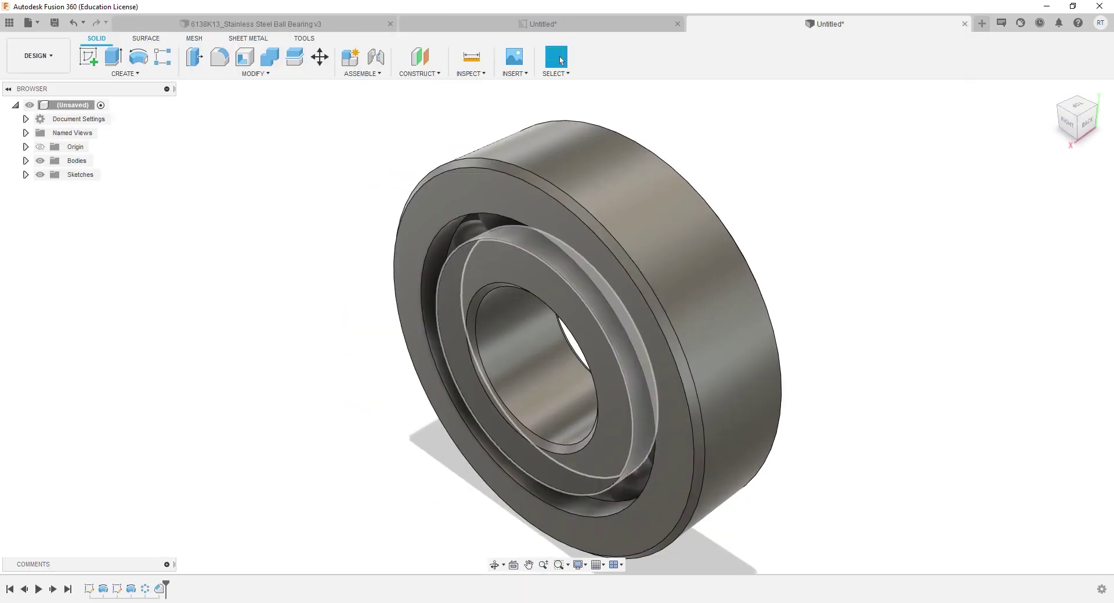
{"action": "left_click", "coordinate": [1065, 121]}
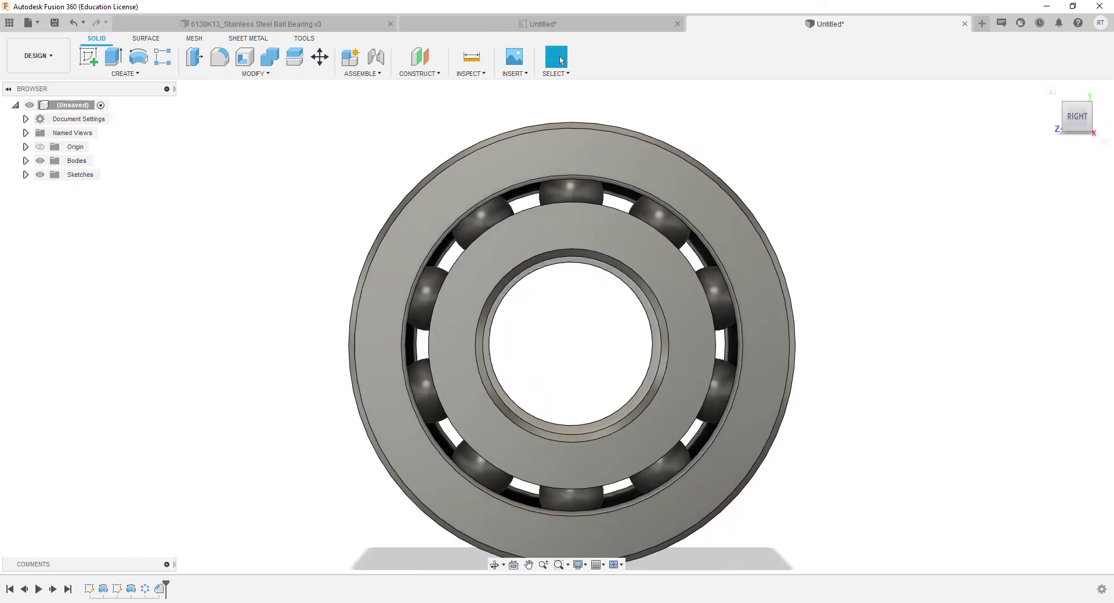
{"action": "scroll", "coordinate": [908, 174], "scroll_direction": "down", "scroll_amount": 1}
{"action": "middle_click_drag", "start_coordinate": [907, 174], "coordinate": [841, 154]}
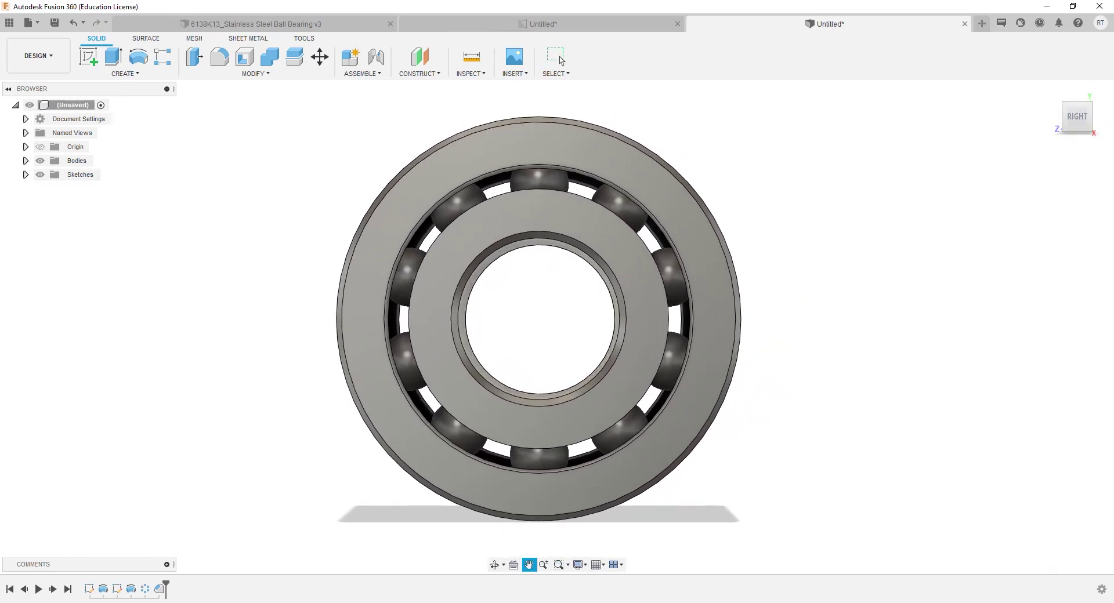
{"action": "left_click", "coordinate": [556, 57]}
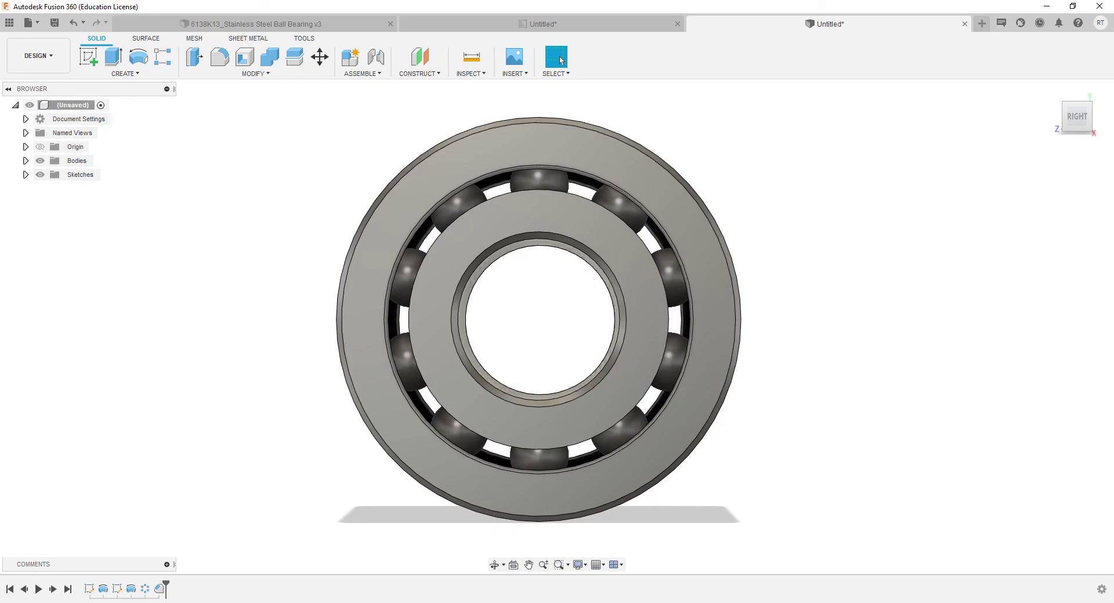